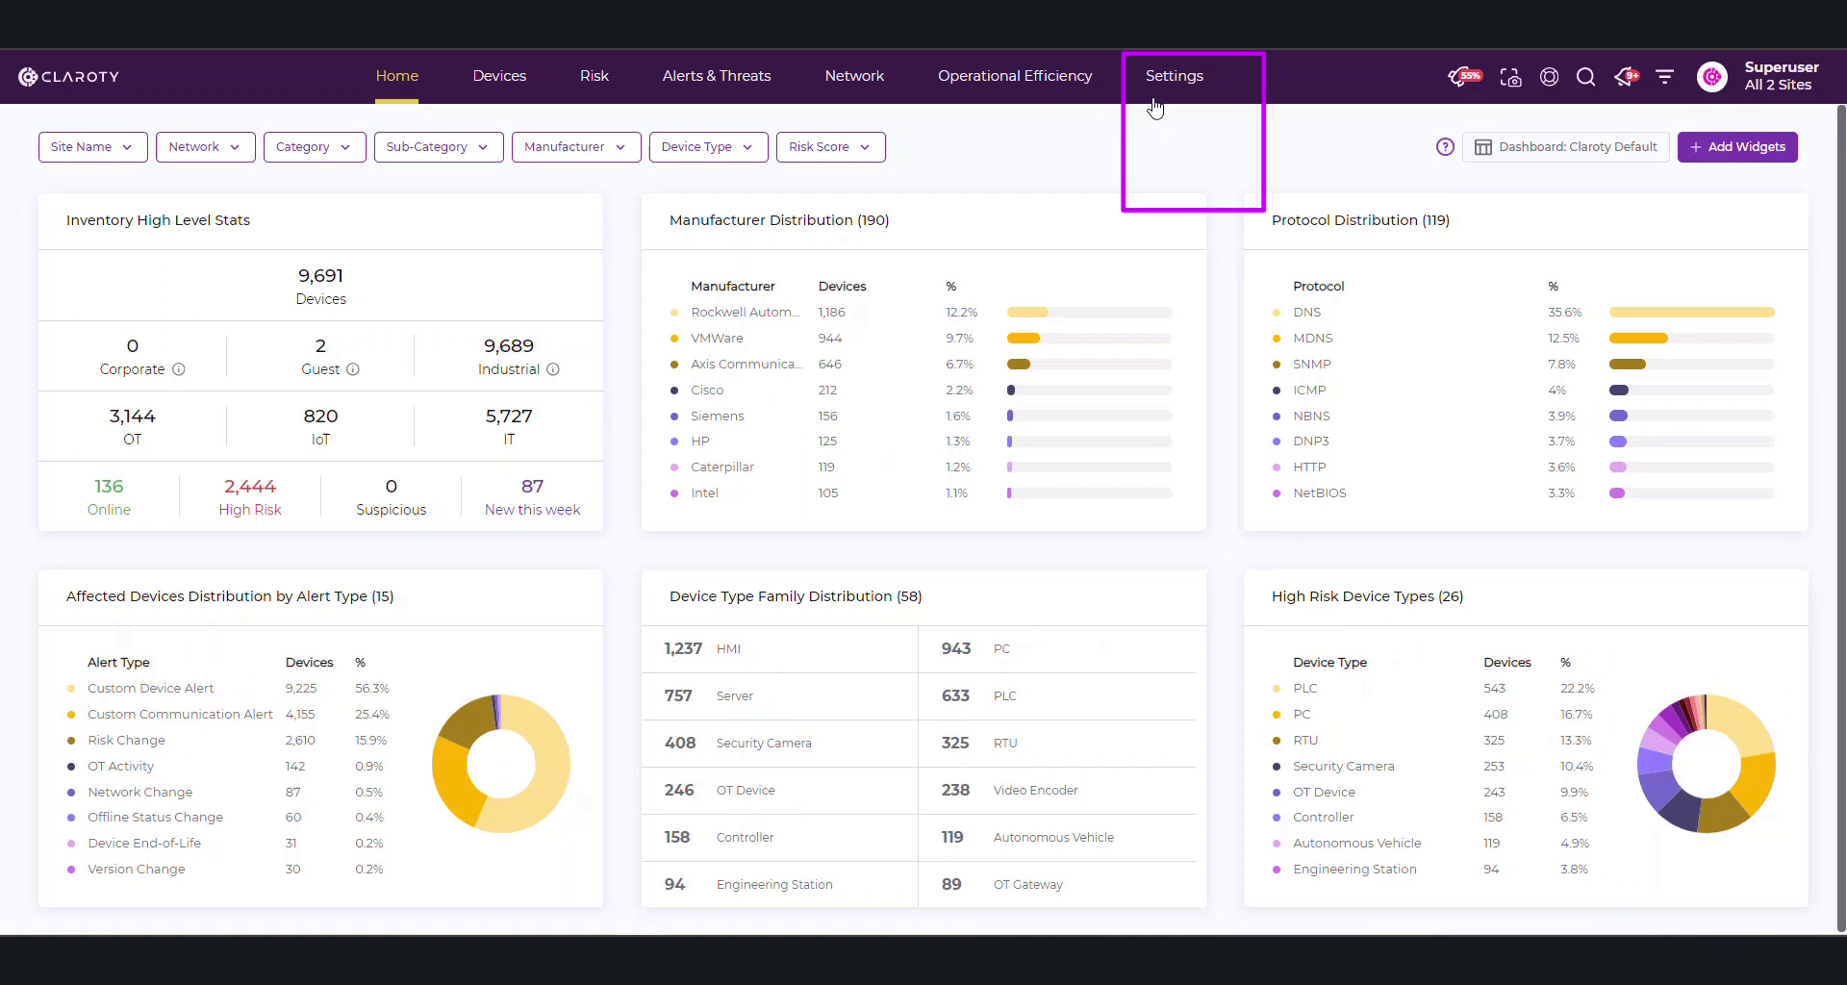
Open the Fortinet FortiManager integration setup under Claroty Supported integrations, review its Export Tags with Addresses task, and close it without applying
left_click(1164, 85)
left_click(1186, 148)
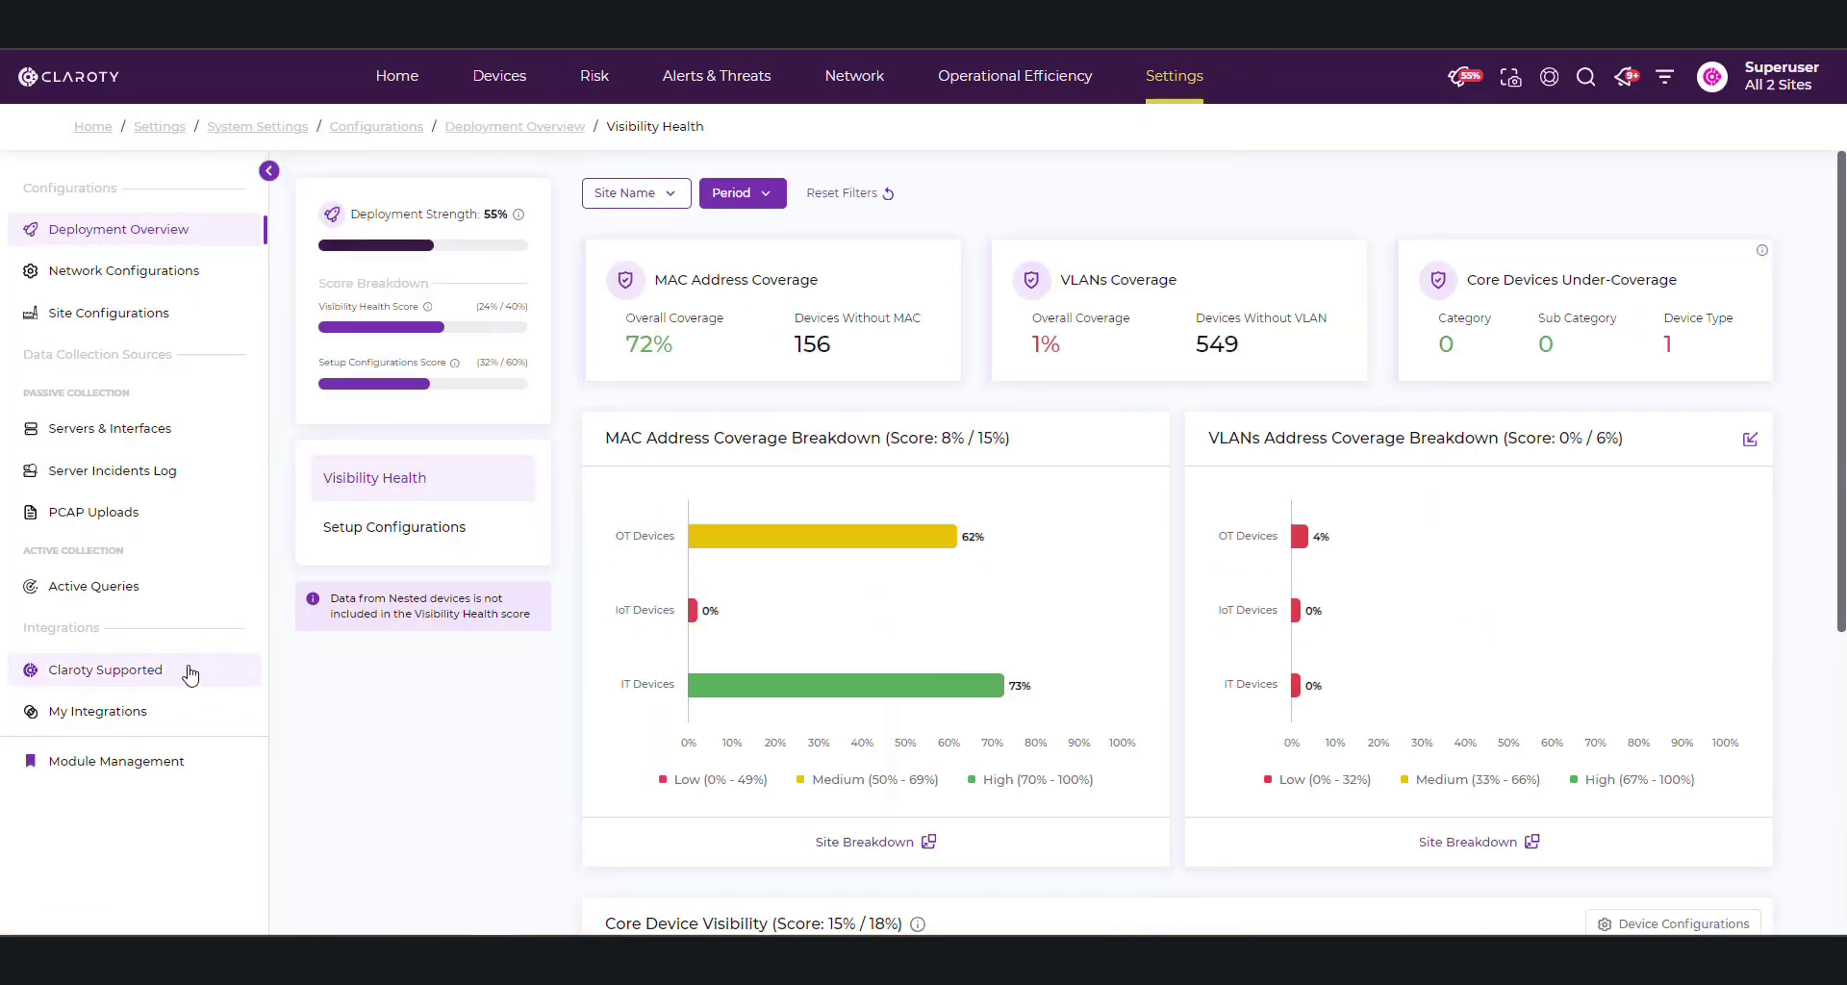
left_click(144, 677)
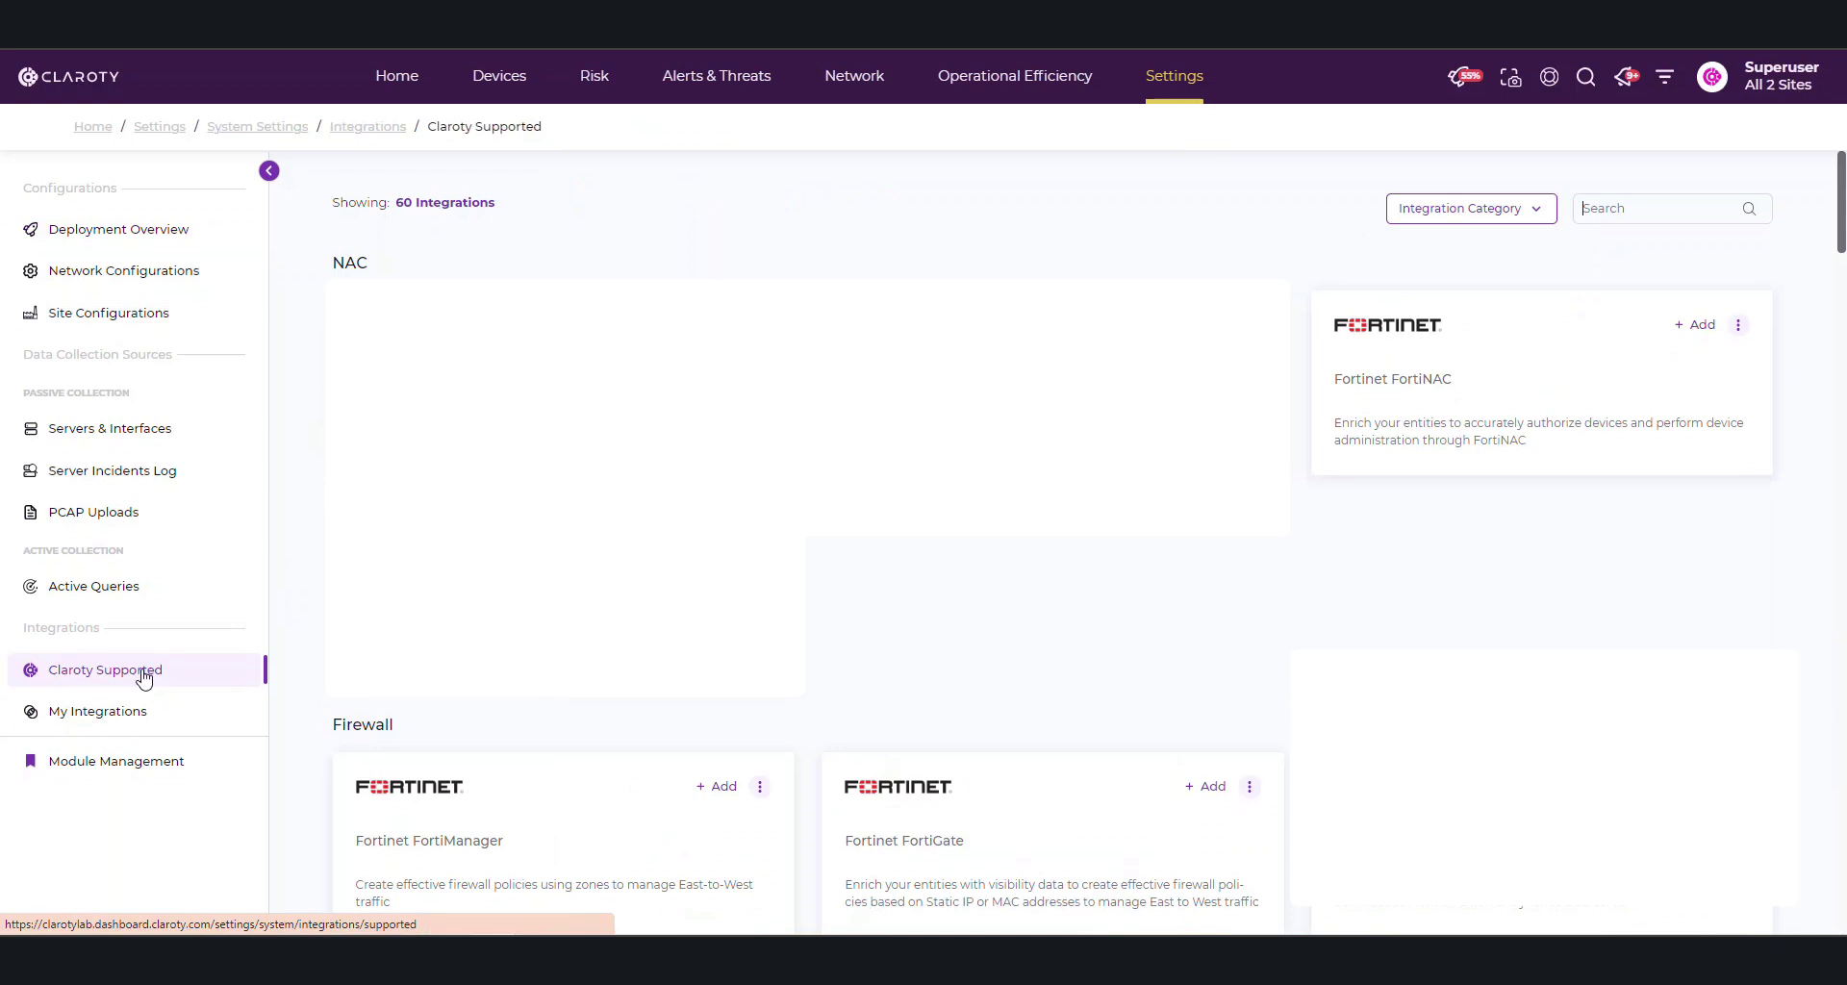
left_click(715, 786)
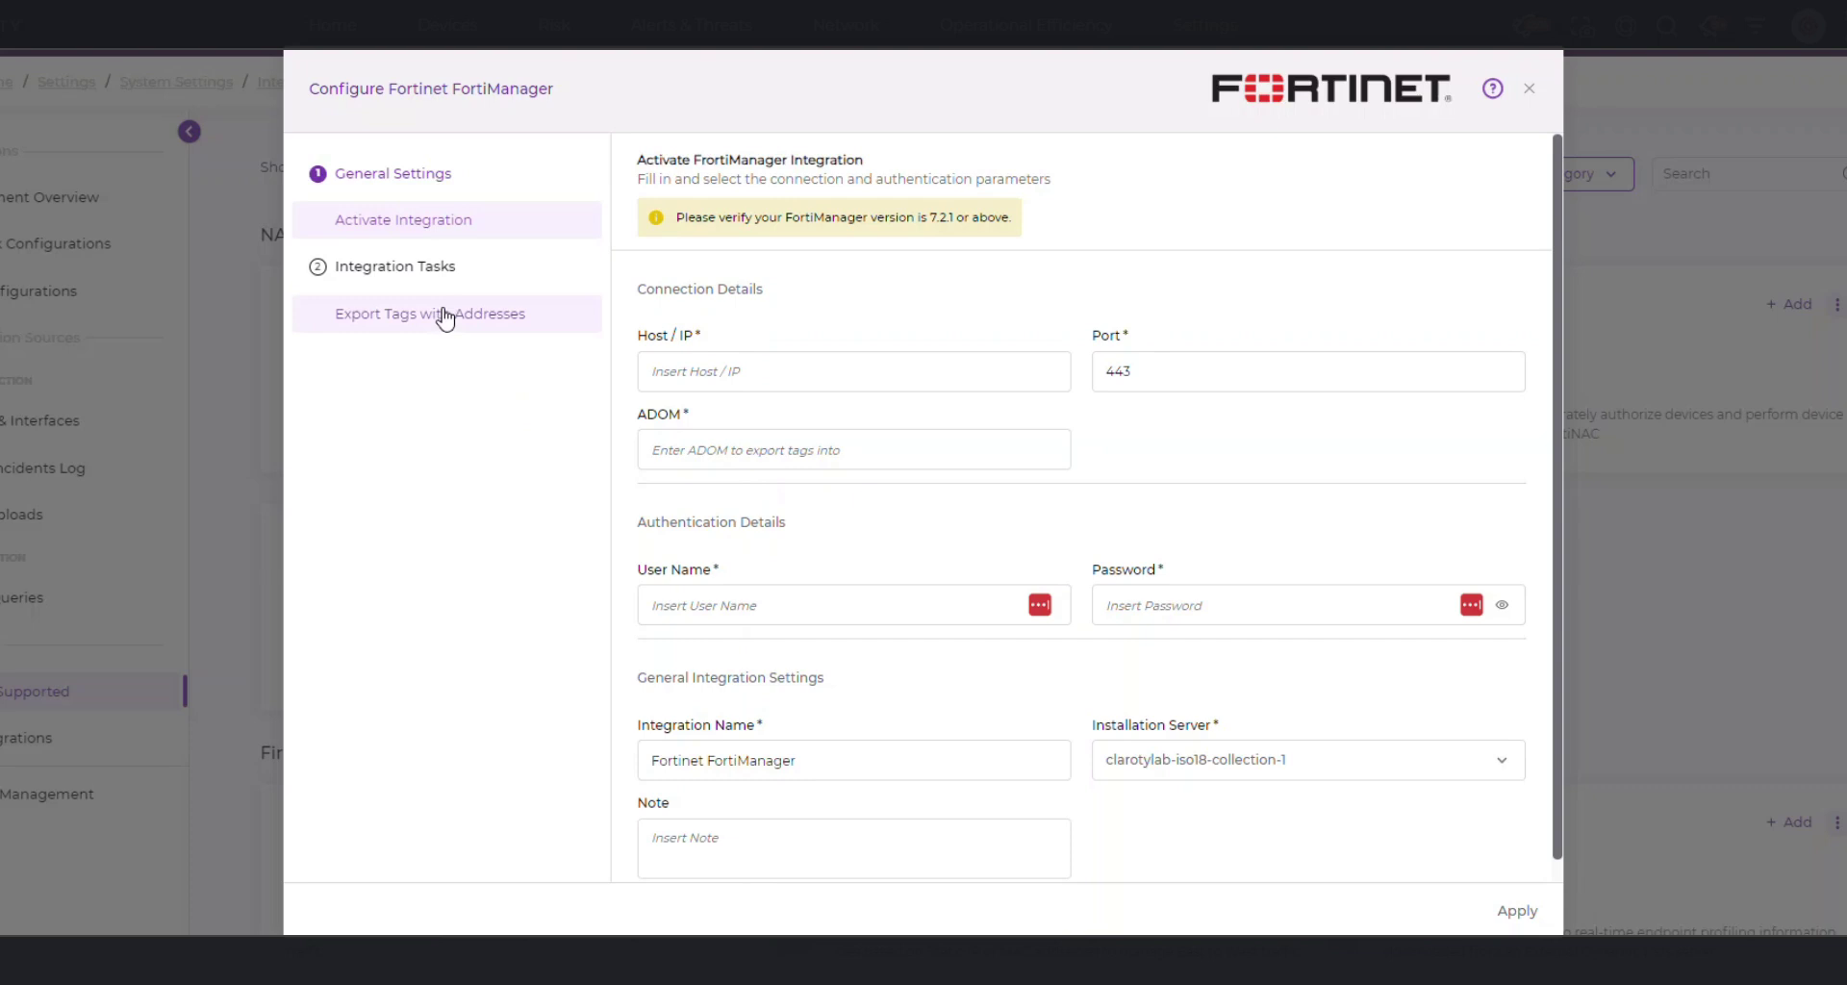
left_click(444, 317)
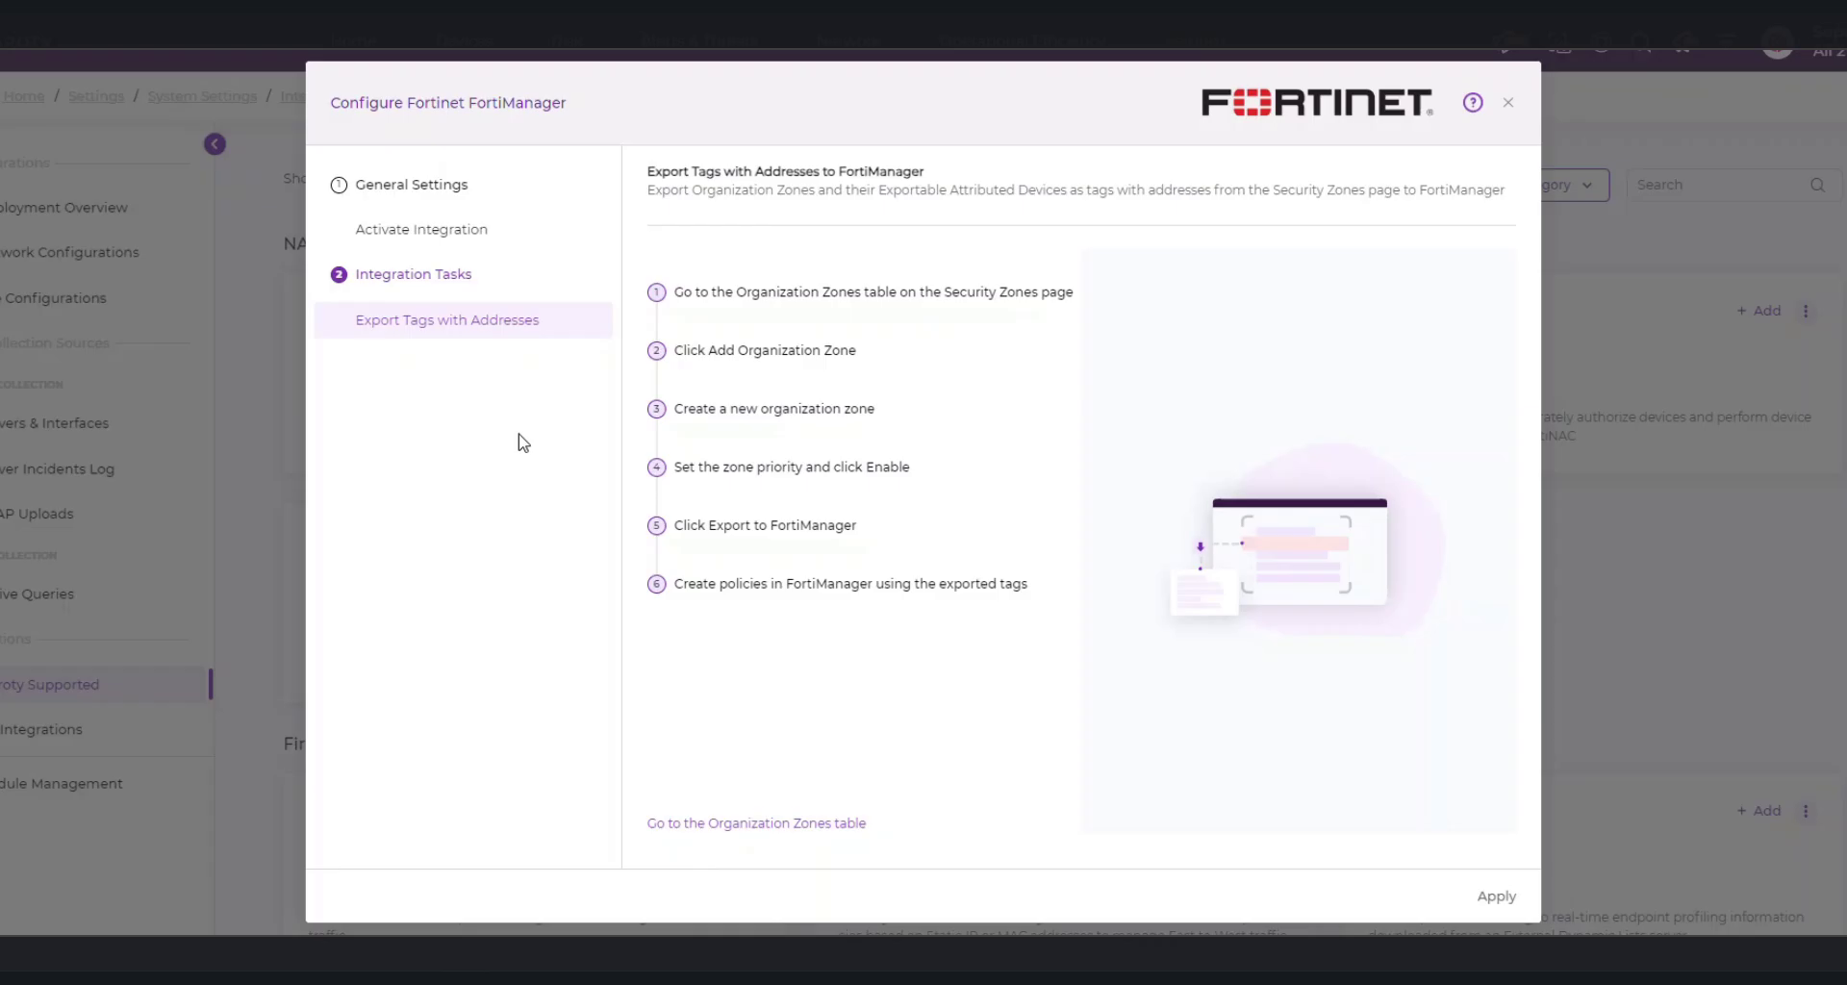
left_click(1528, 89)
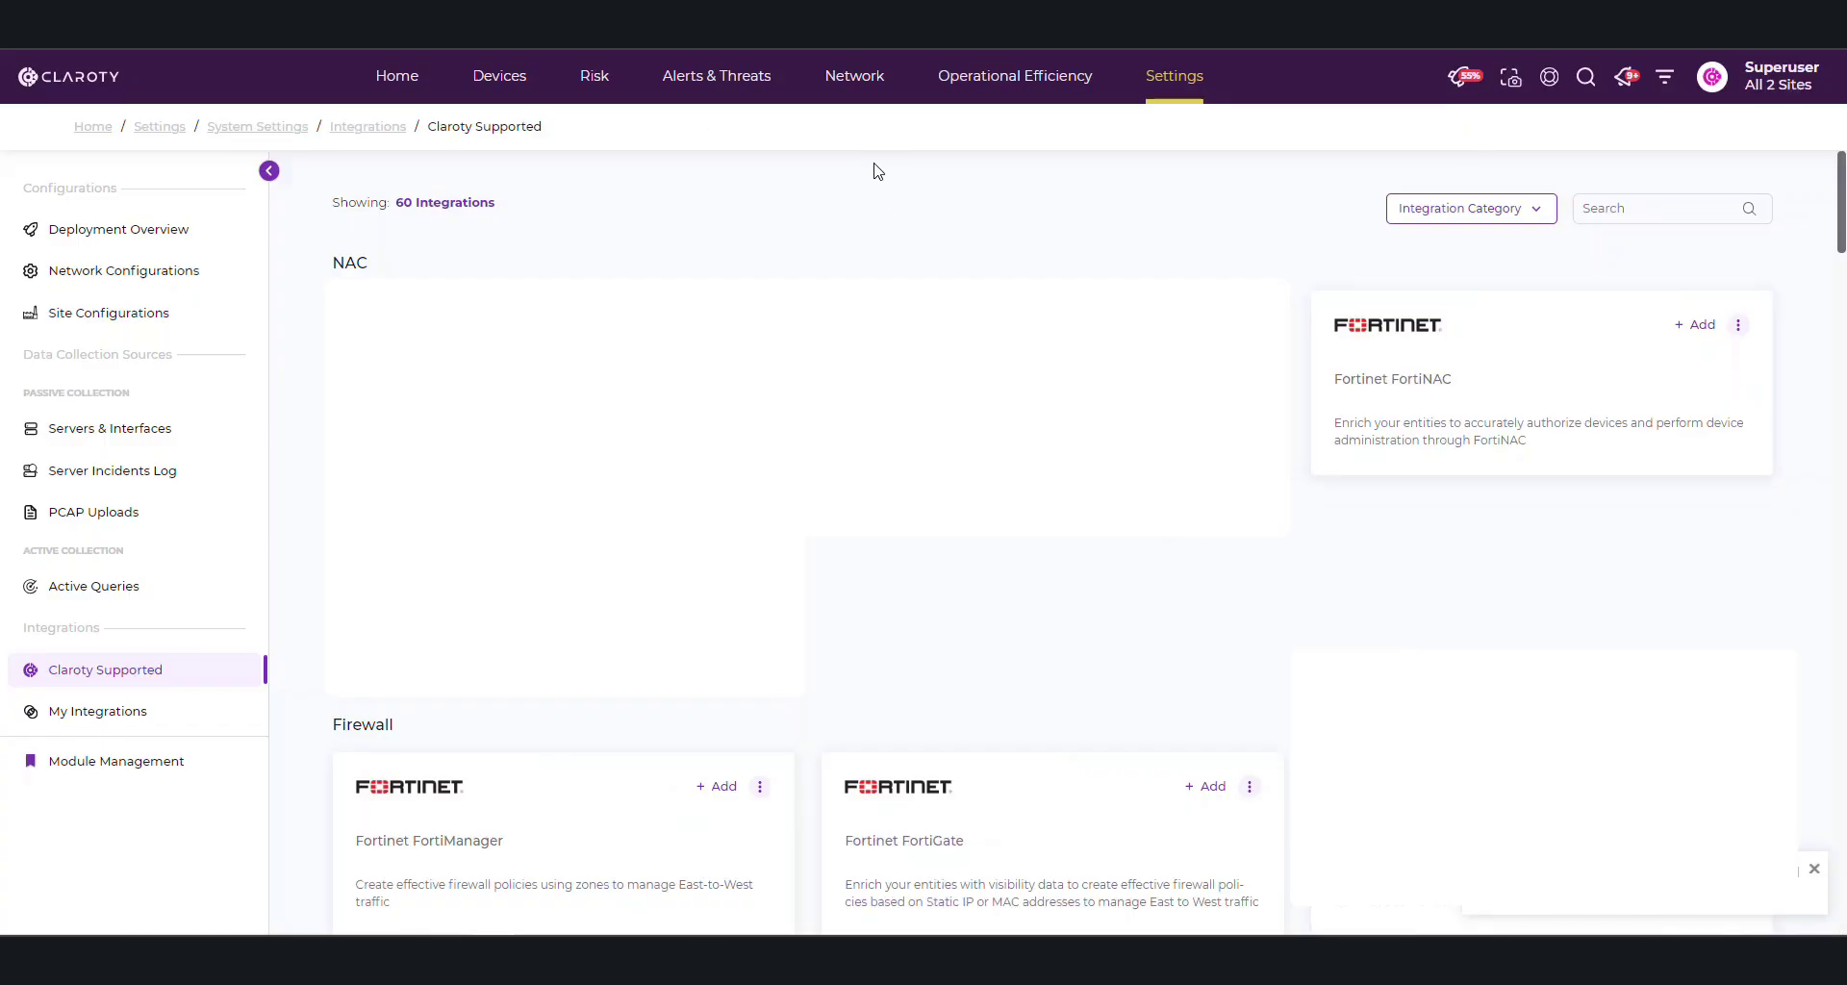
Go to Security Zones, view the organization zone form based on the recommended Process zone, and close it without applying
mouse_move(865, 100)
mouse_move(913, 333)
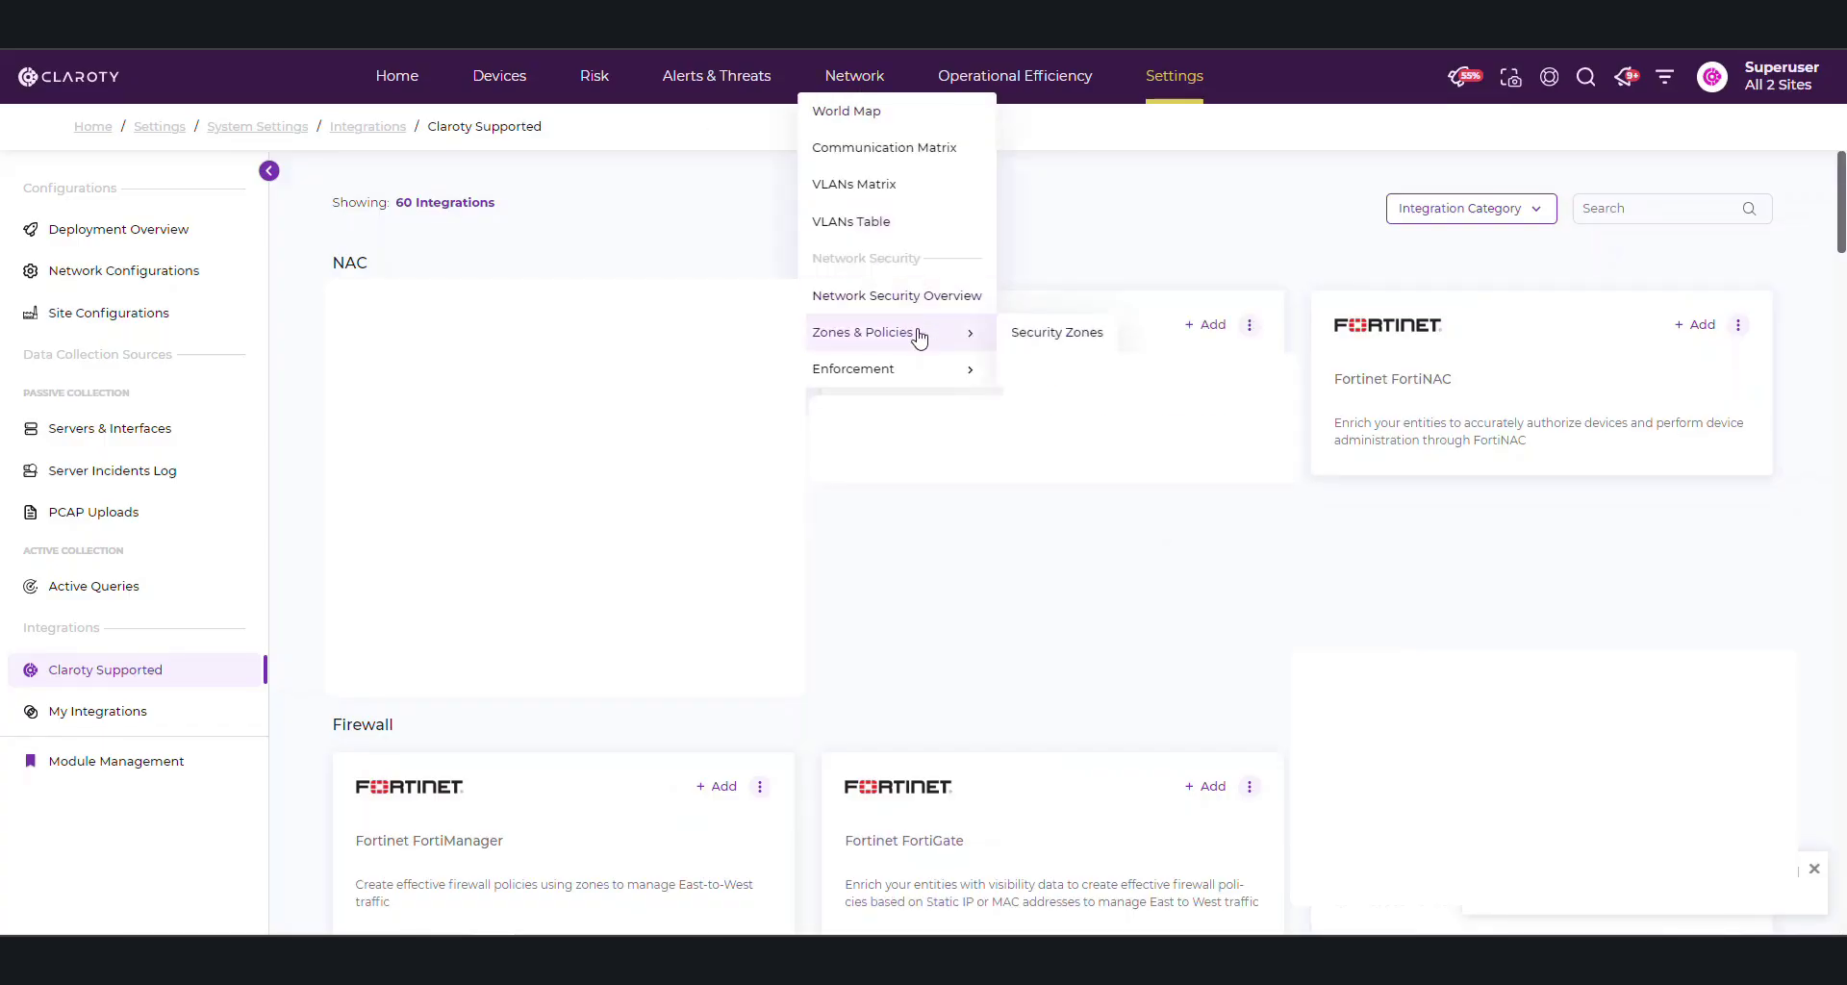
left_click(1012, 335)
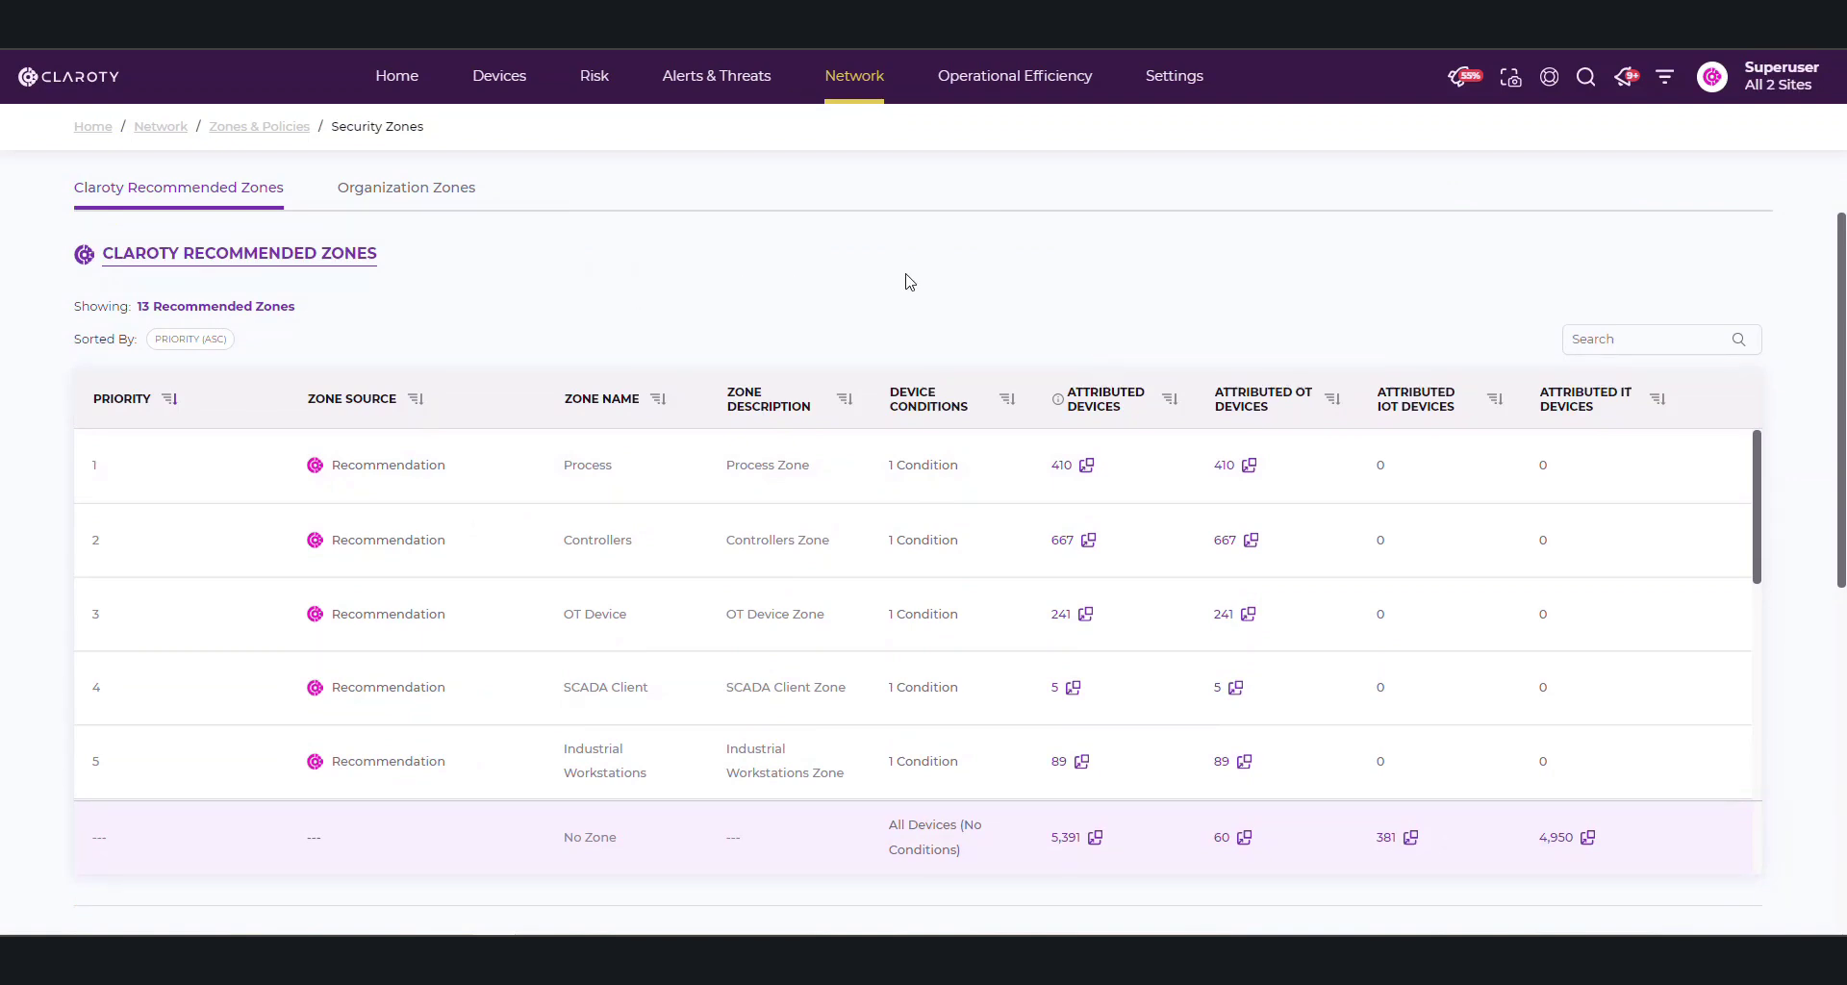
mouse_move(1703, 502)
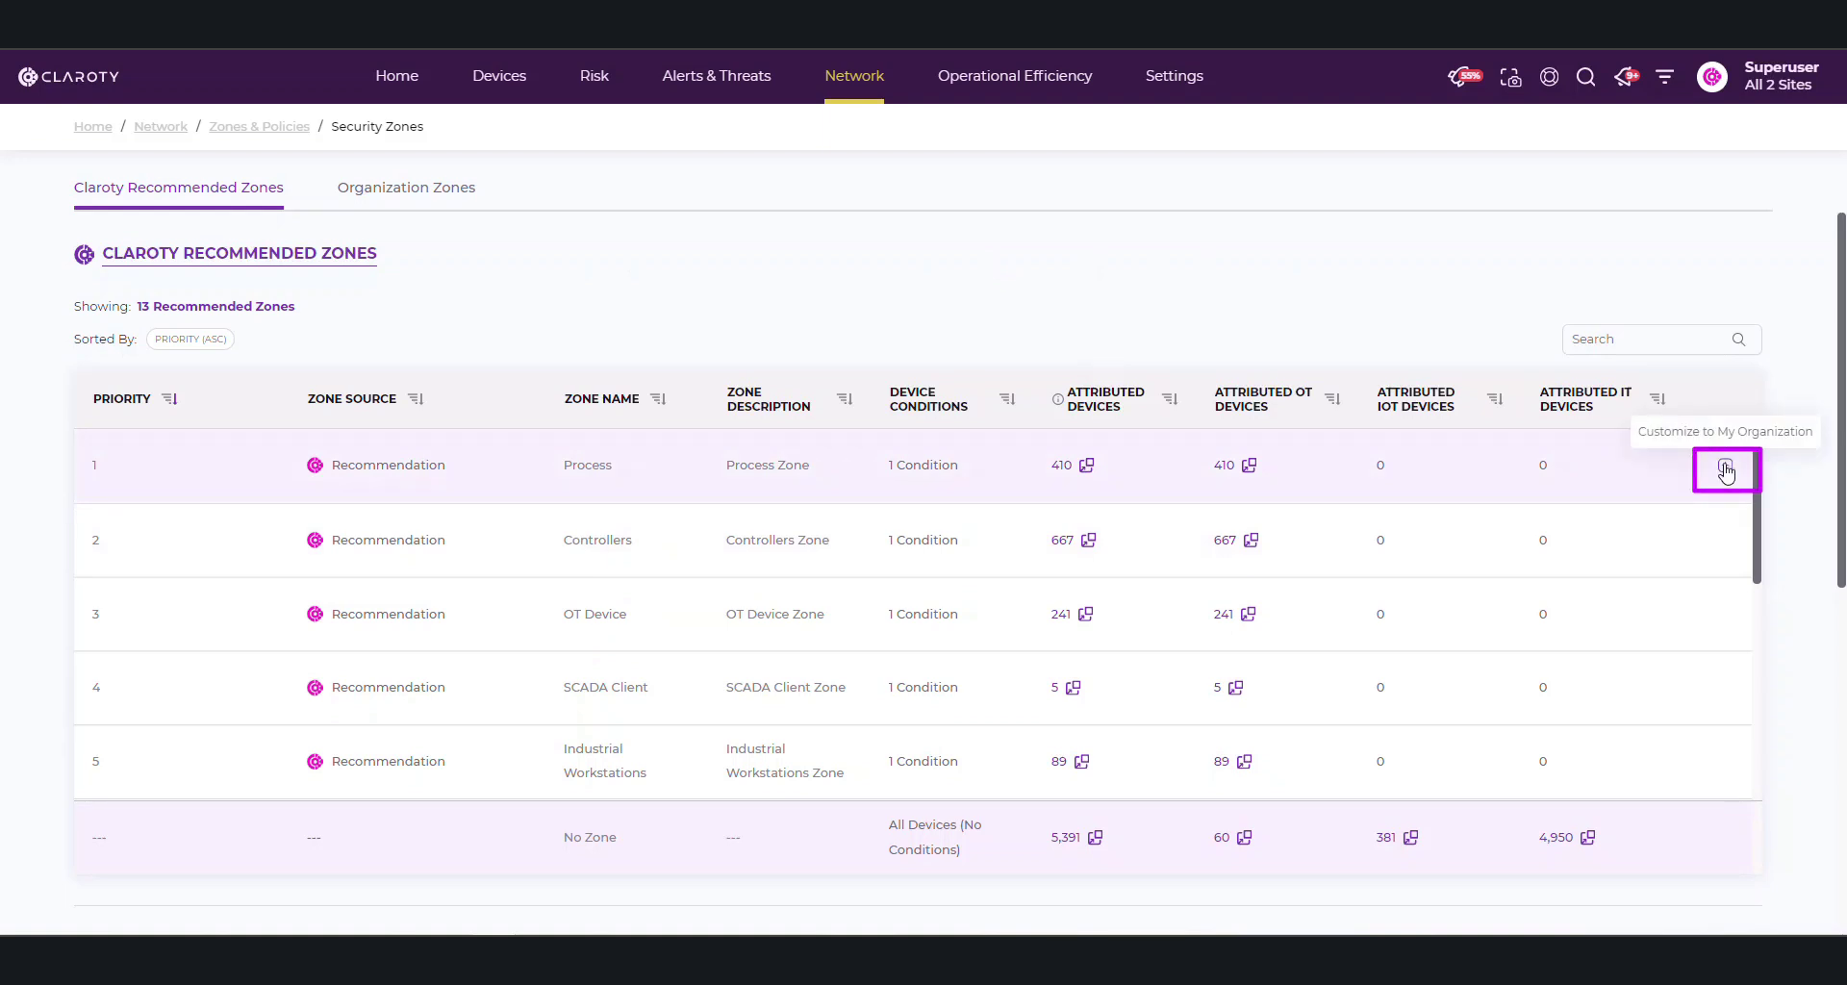
left_click(1726, 471)
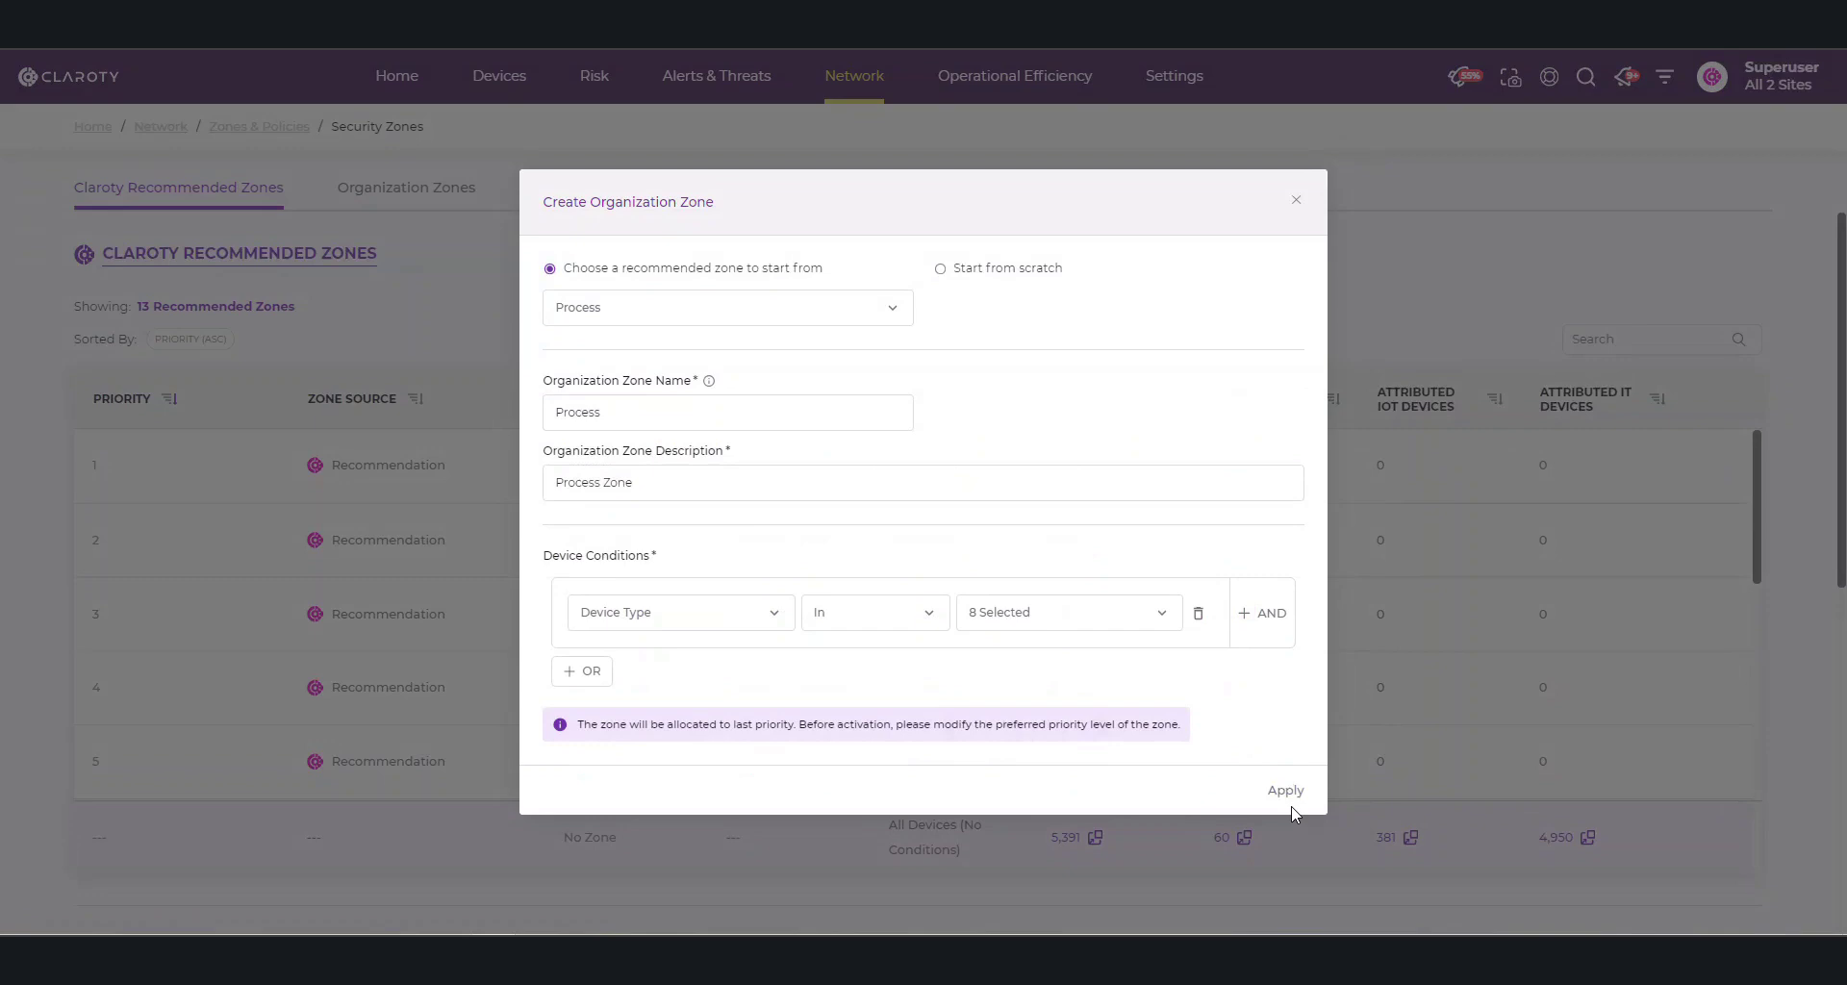
left_click(1296, 200)
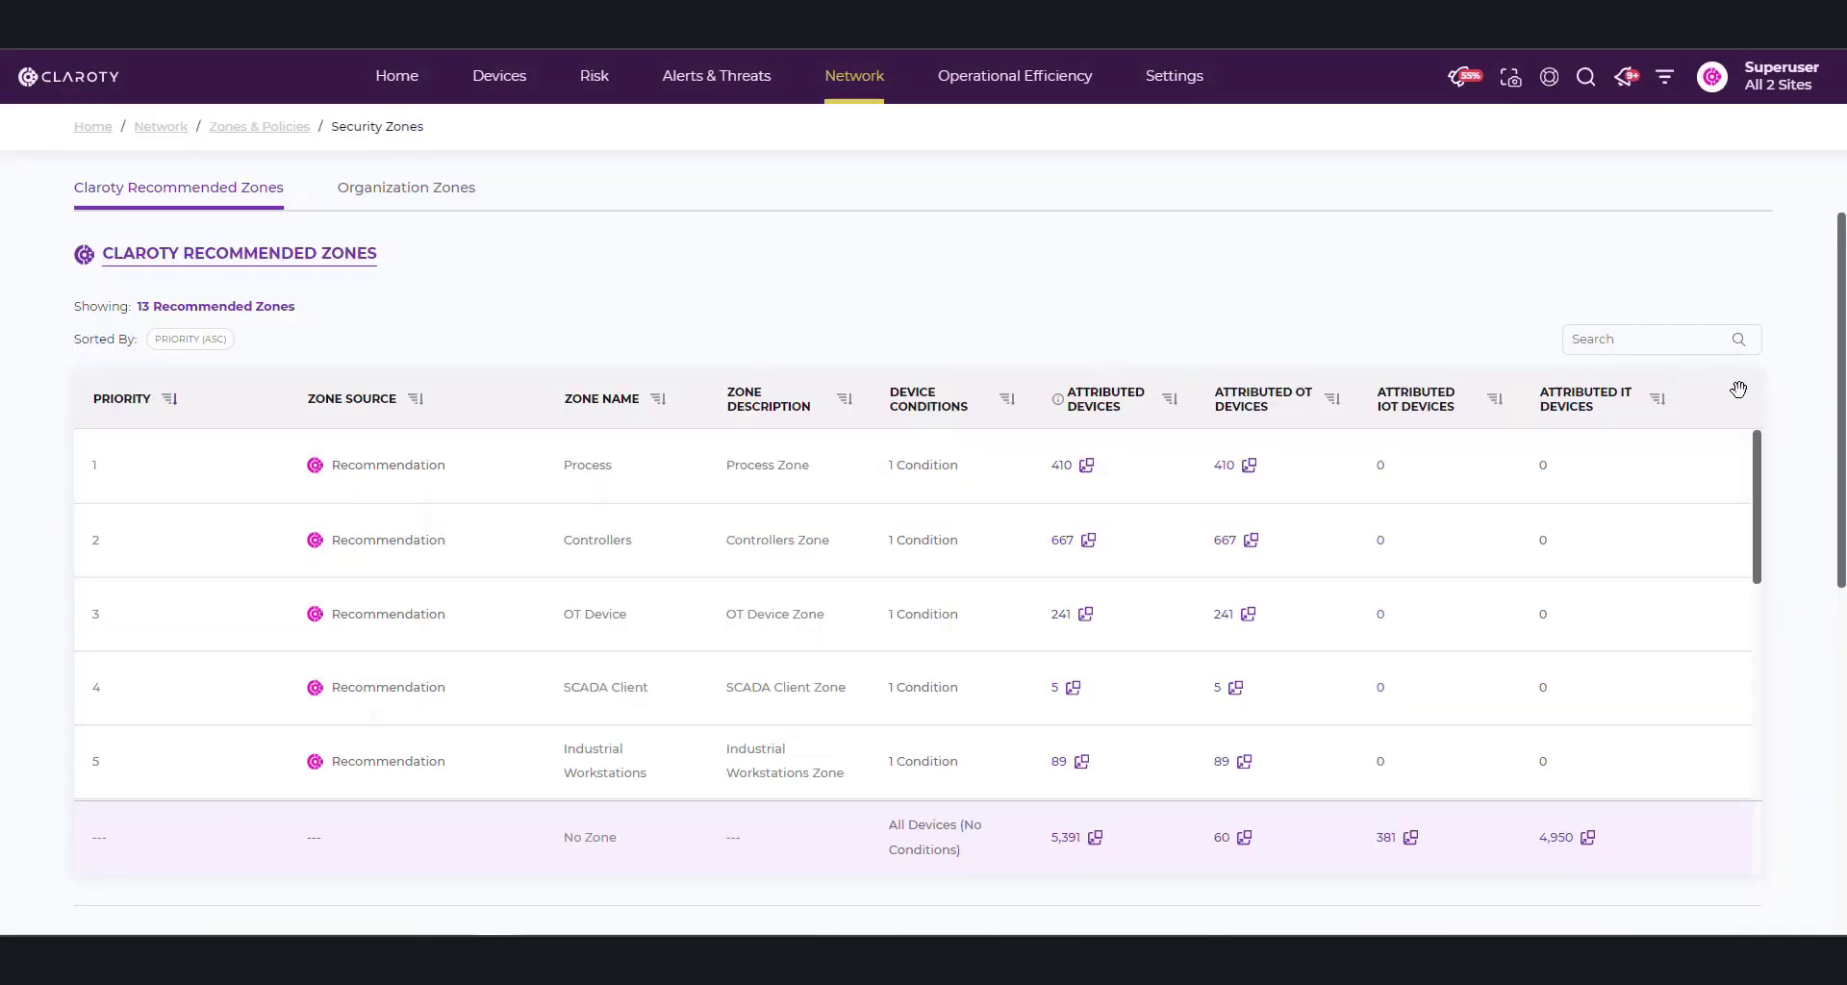
Open a from-scratch organization zone form, review the attributes available for device conditions, and close it without applying
scroll(1780, 400, "down", 1)
scroll(1781, 400, "down", 5)
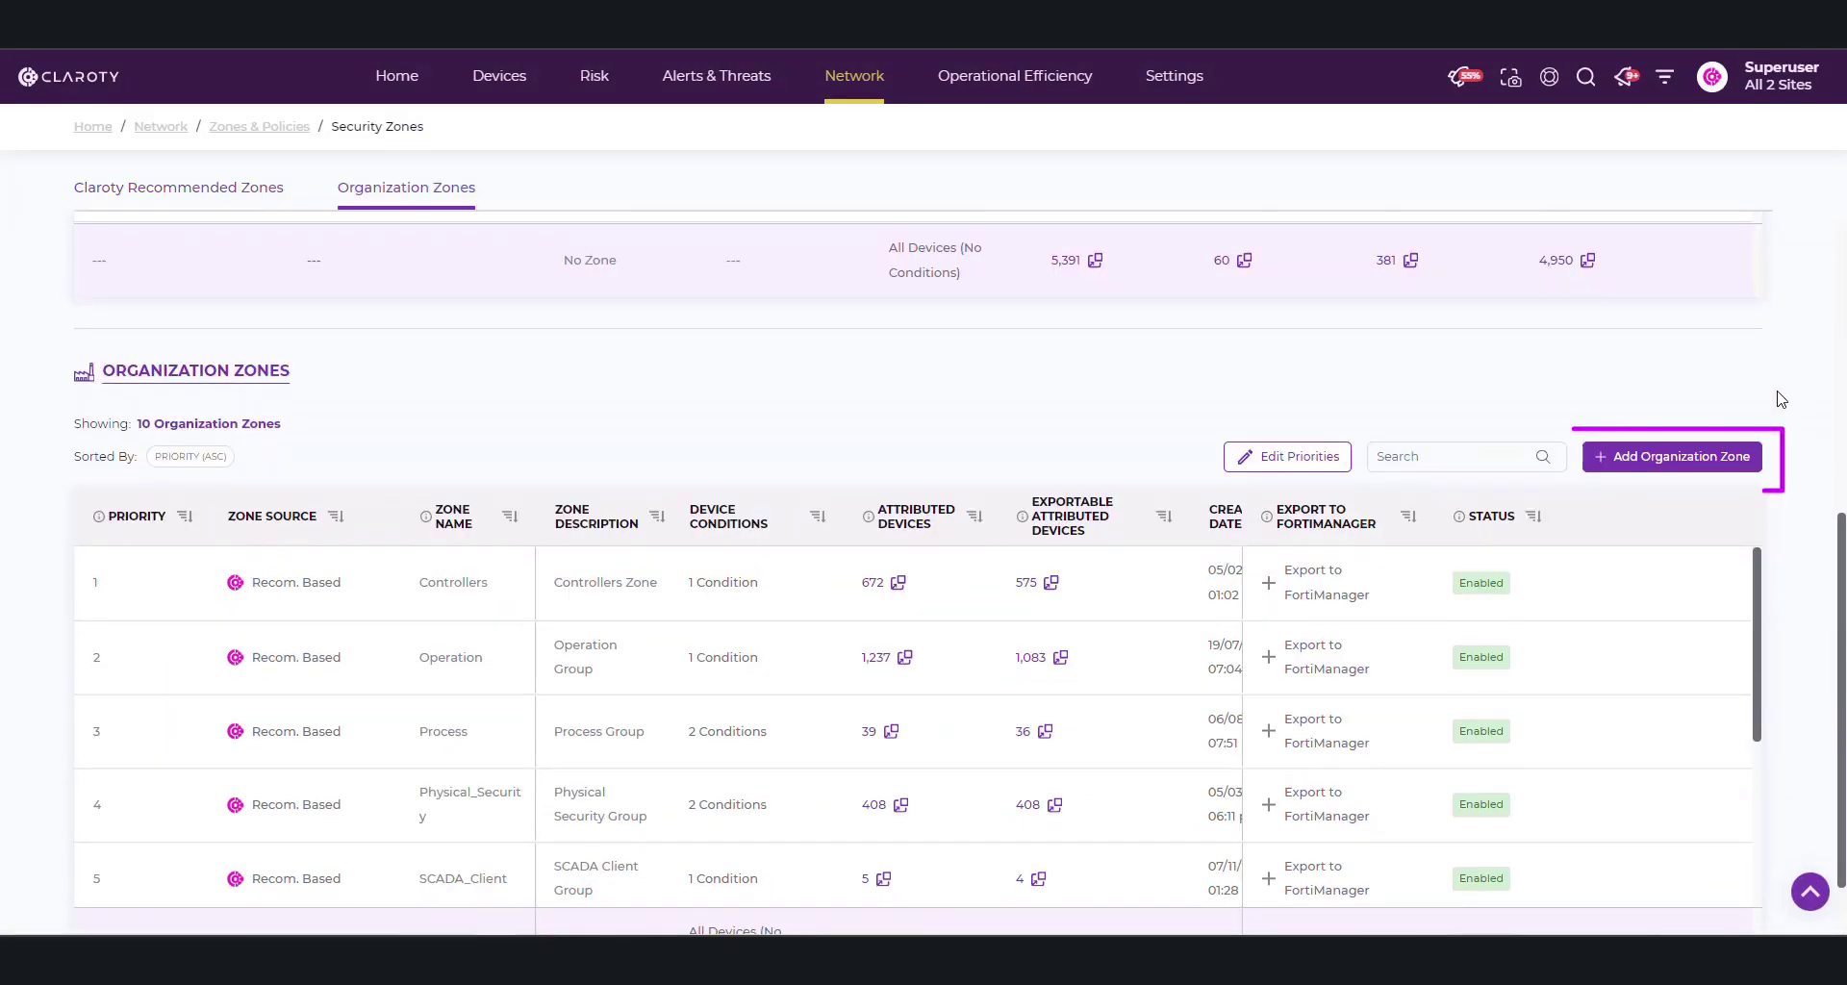
left_click(1646, 459)
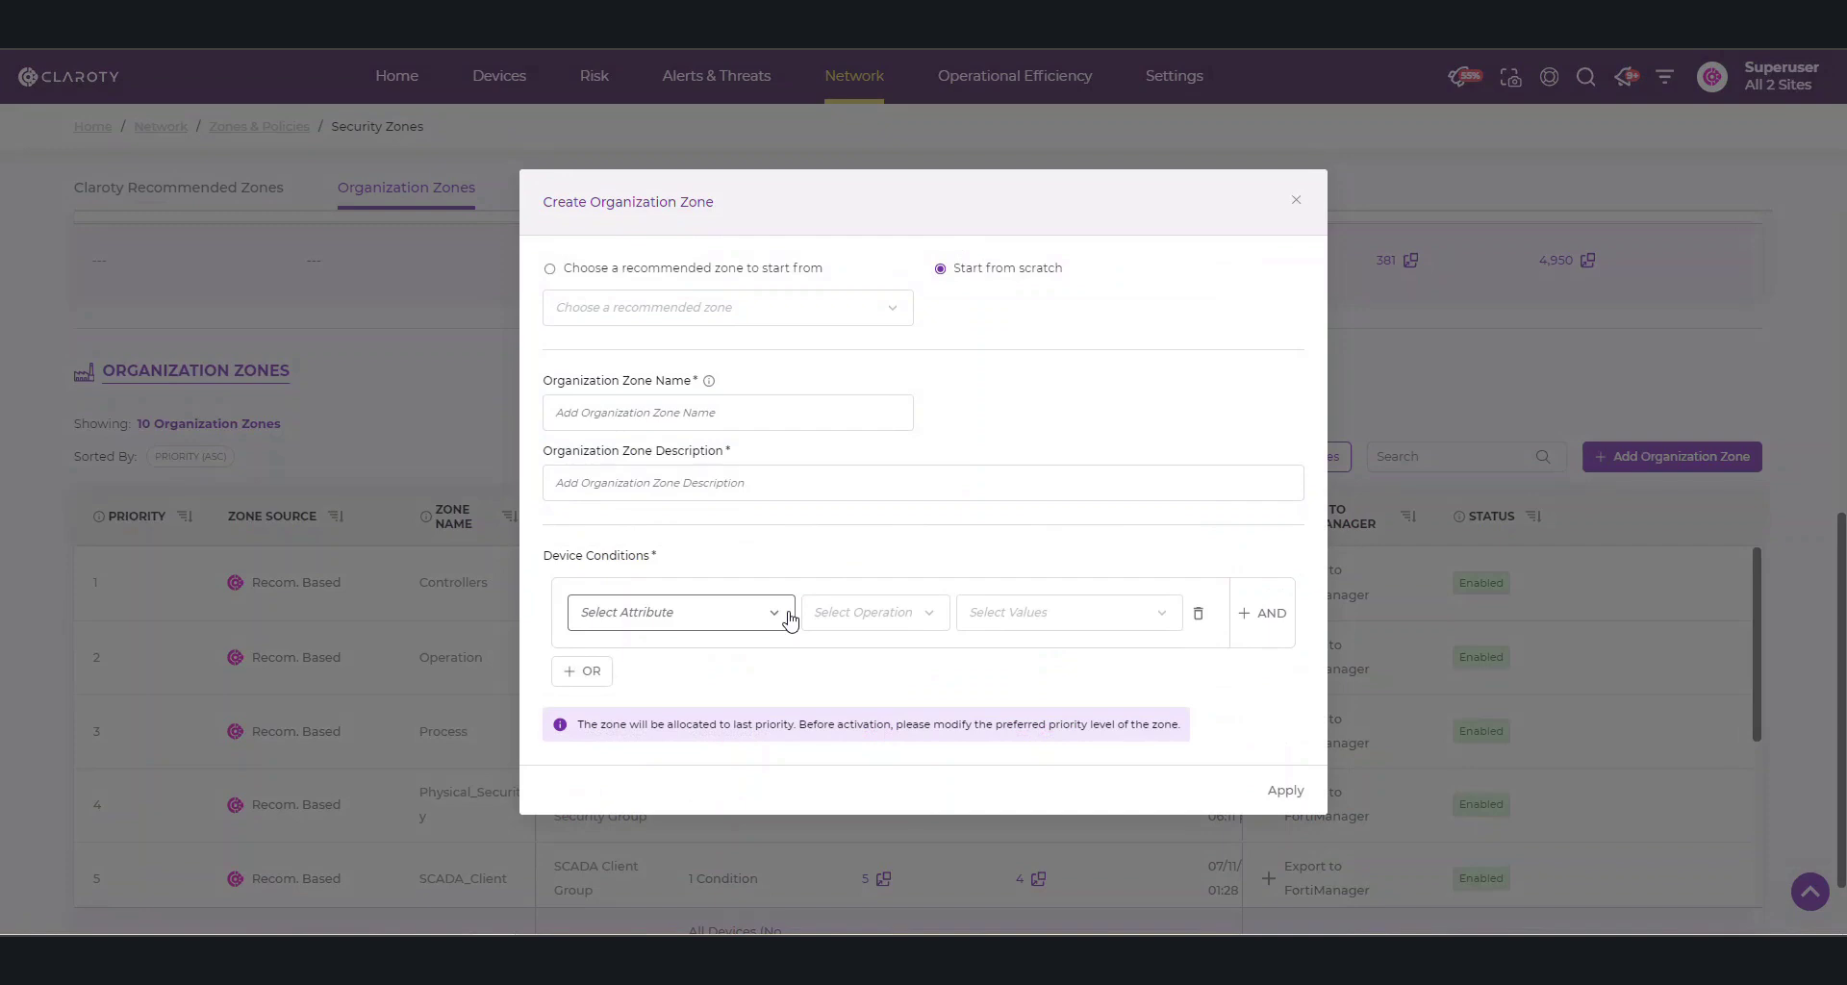
left_click(789, 617)
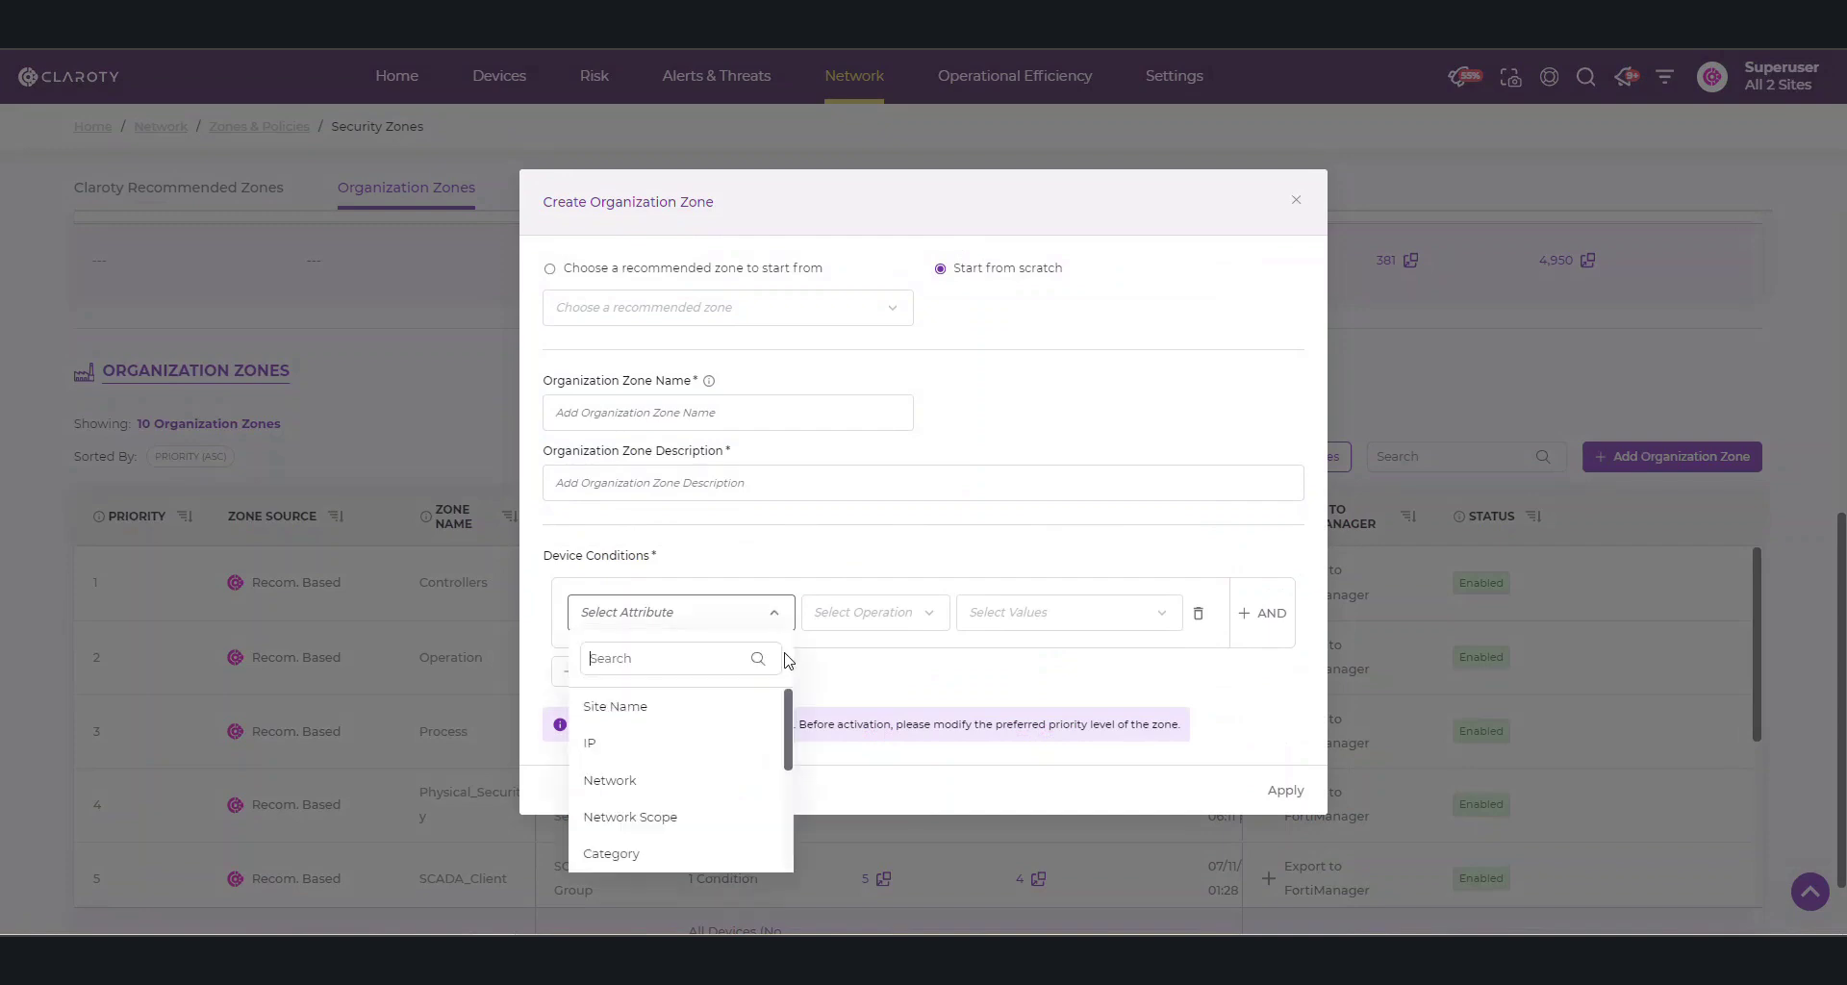
scroll(776, 737, "down", 5)
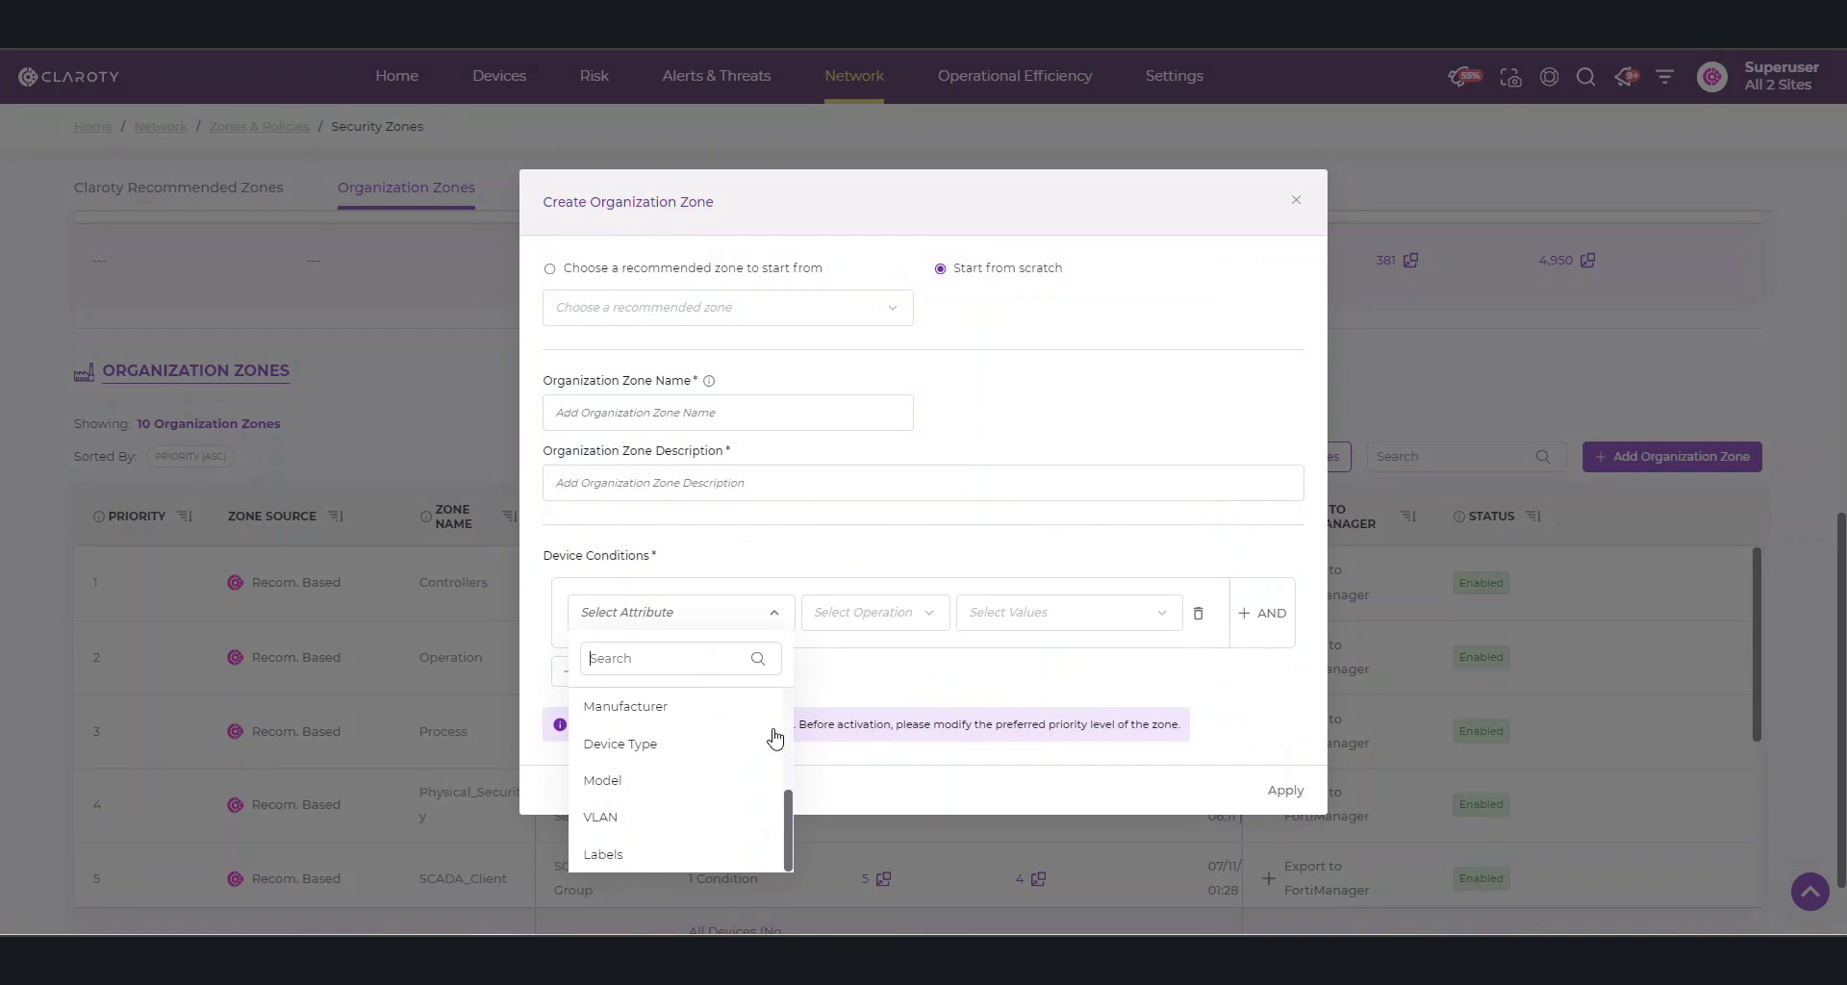
scroll(775, 737, "up", 5)
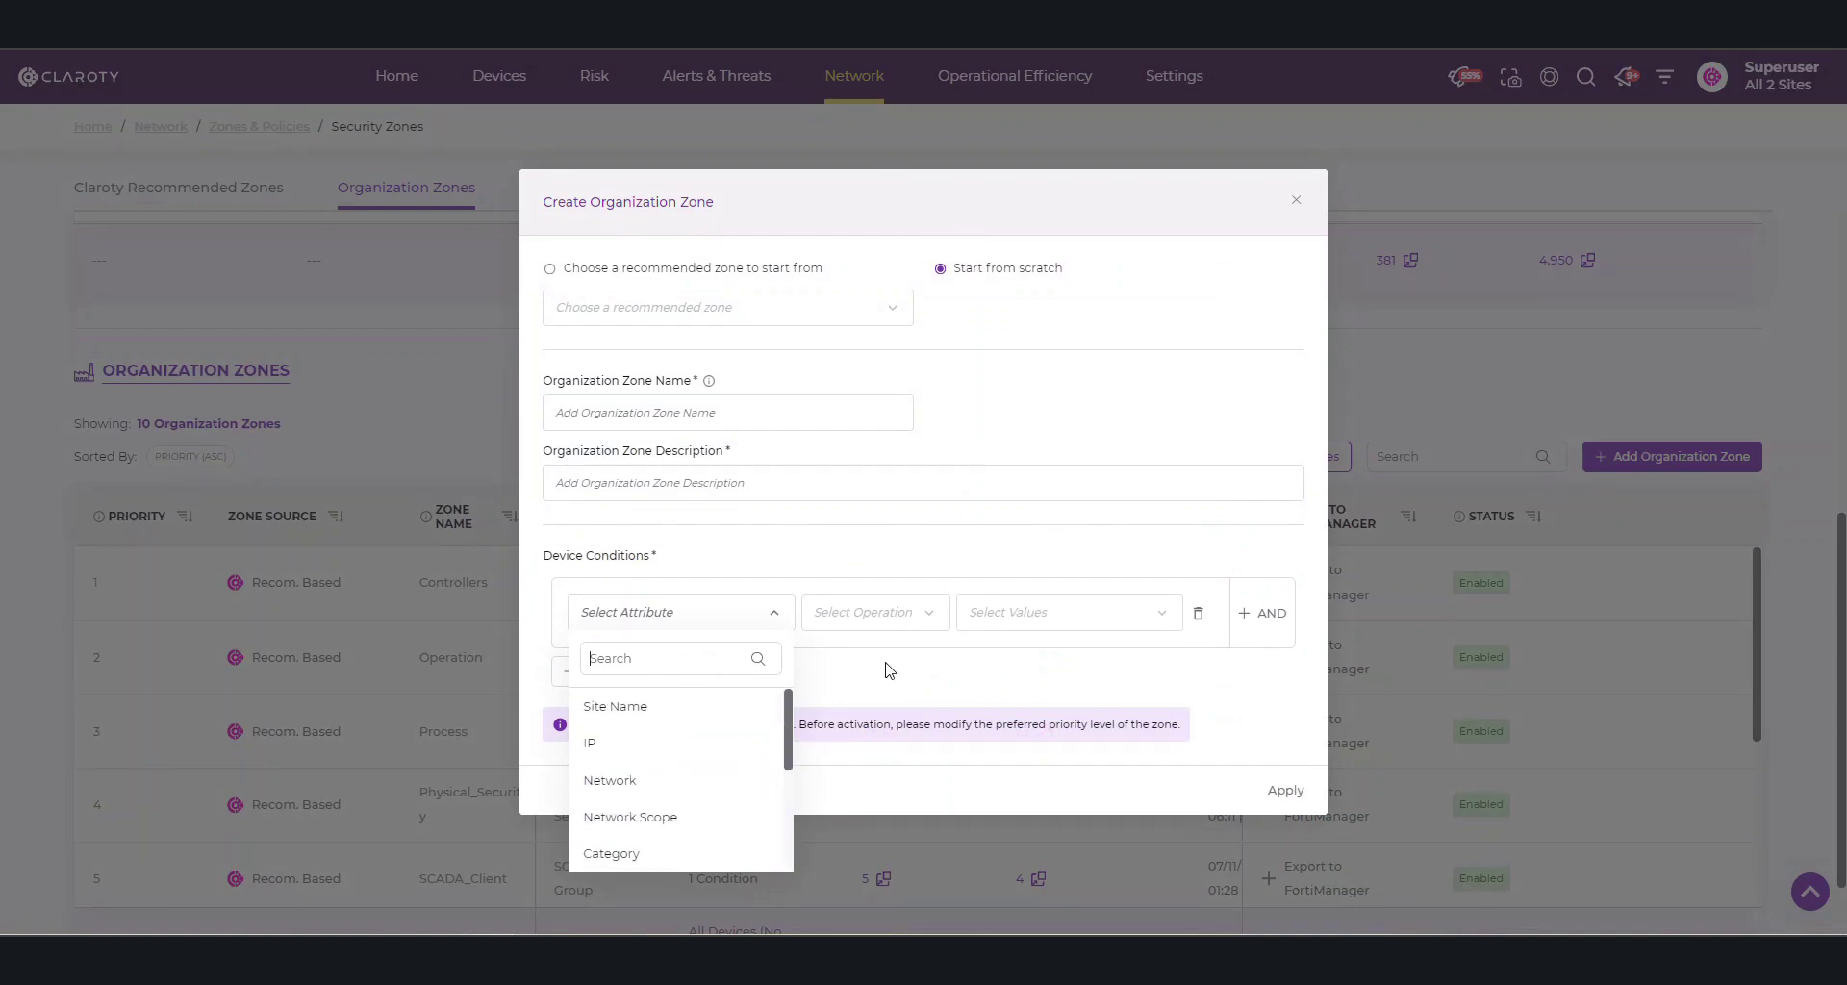
left_click(1296, 206)
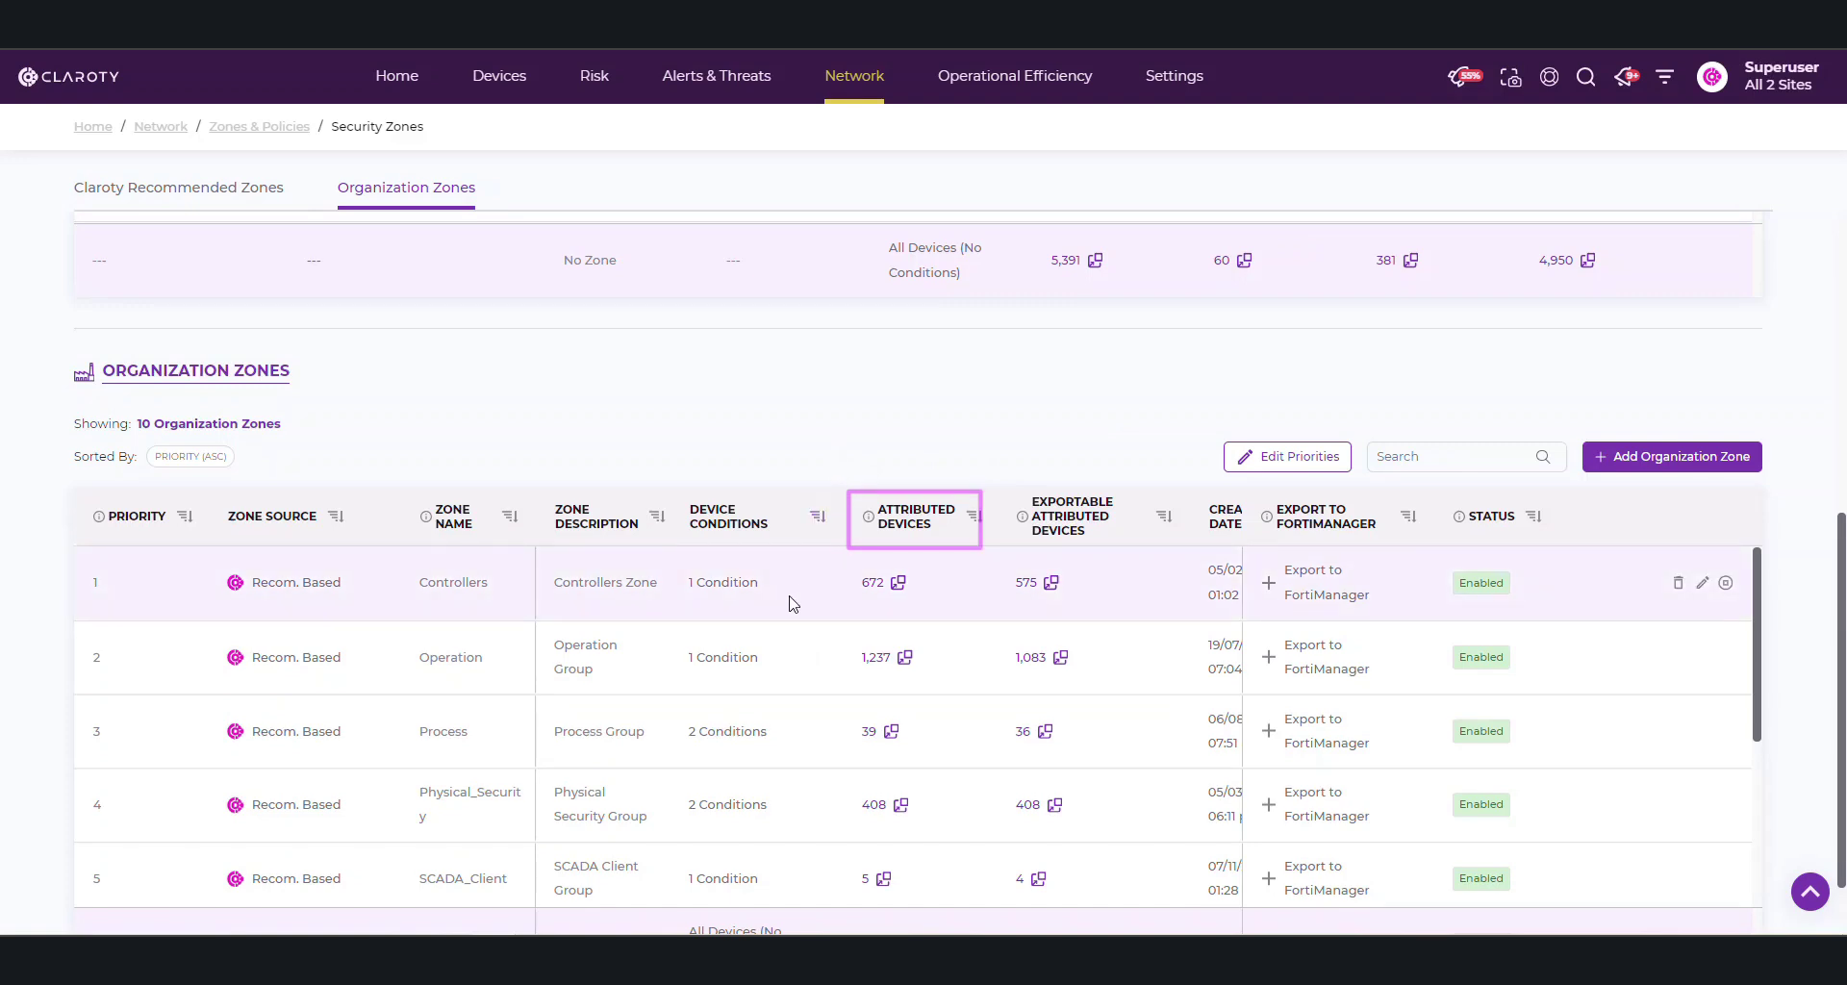
Export the Controllers and Operation organization zones to FortiManager
mouse_move(743, 596)
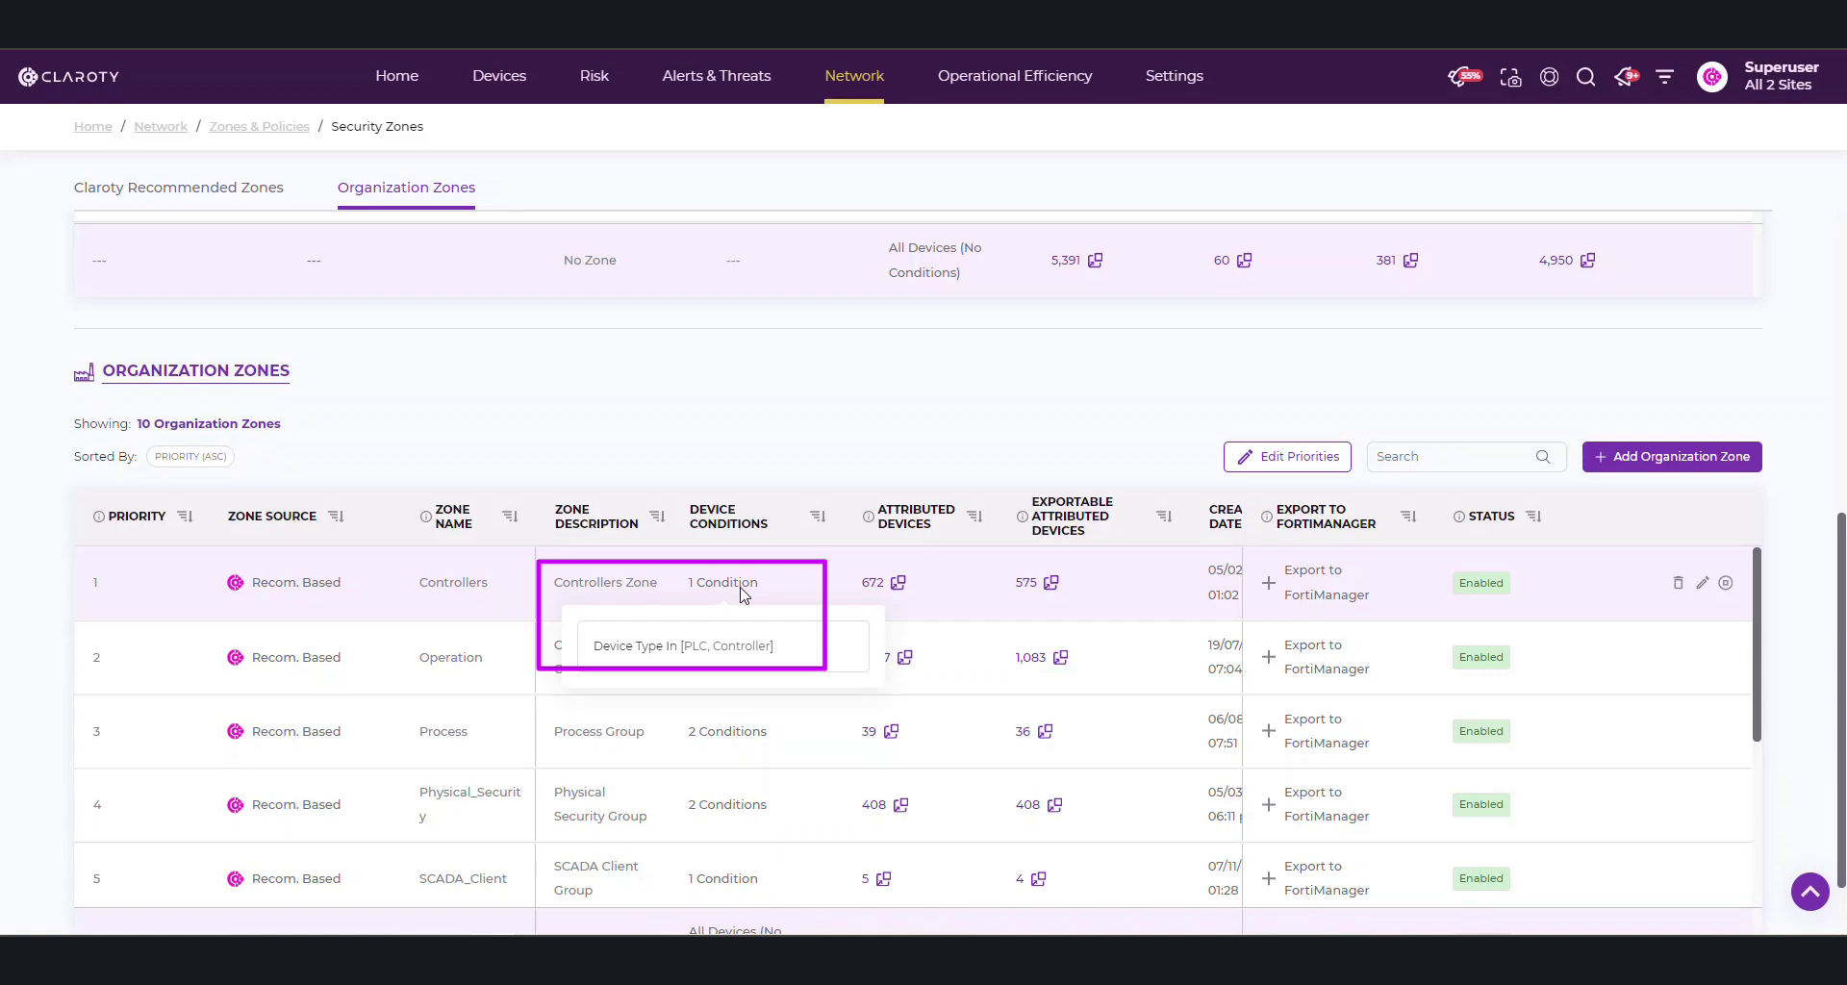
mouse_move(1022, 520)
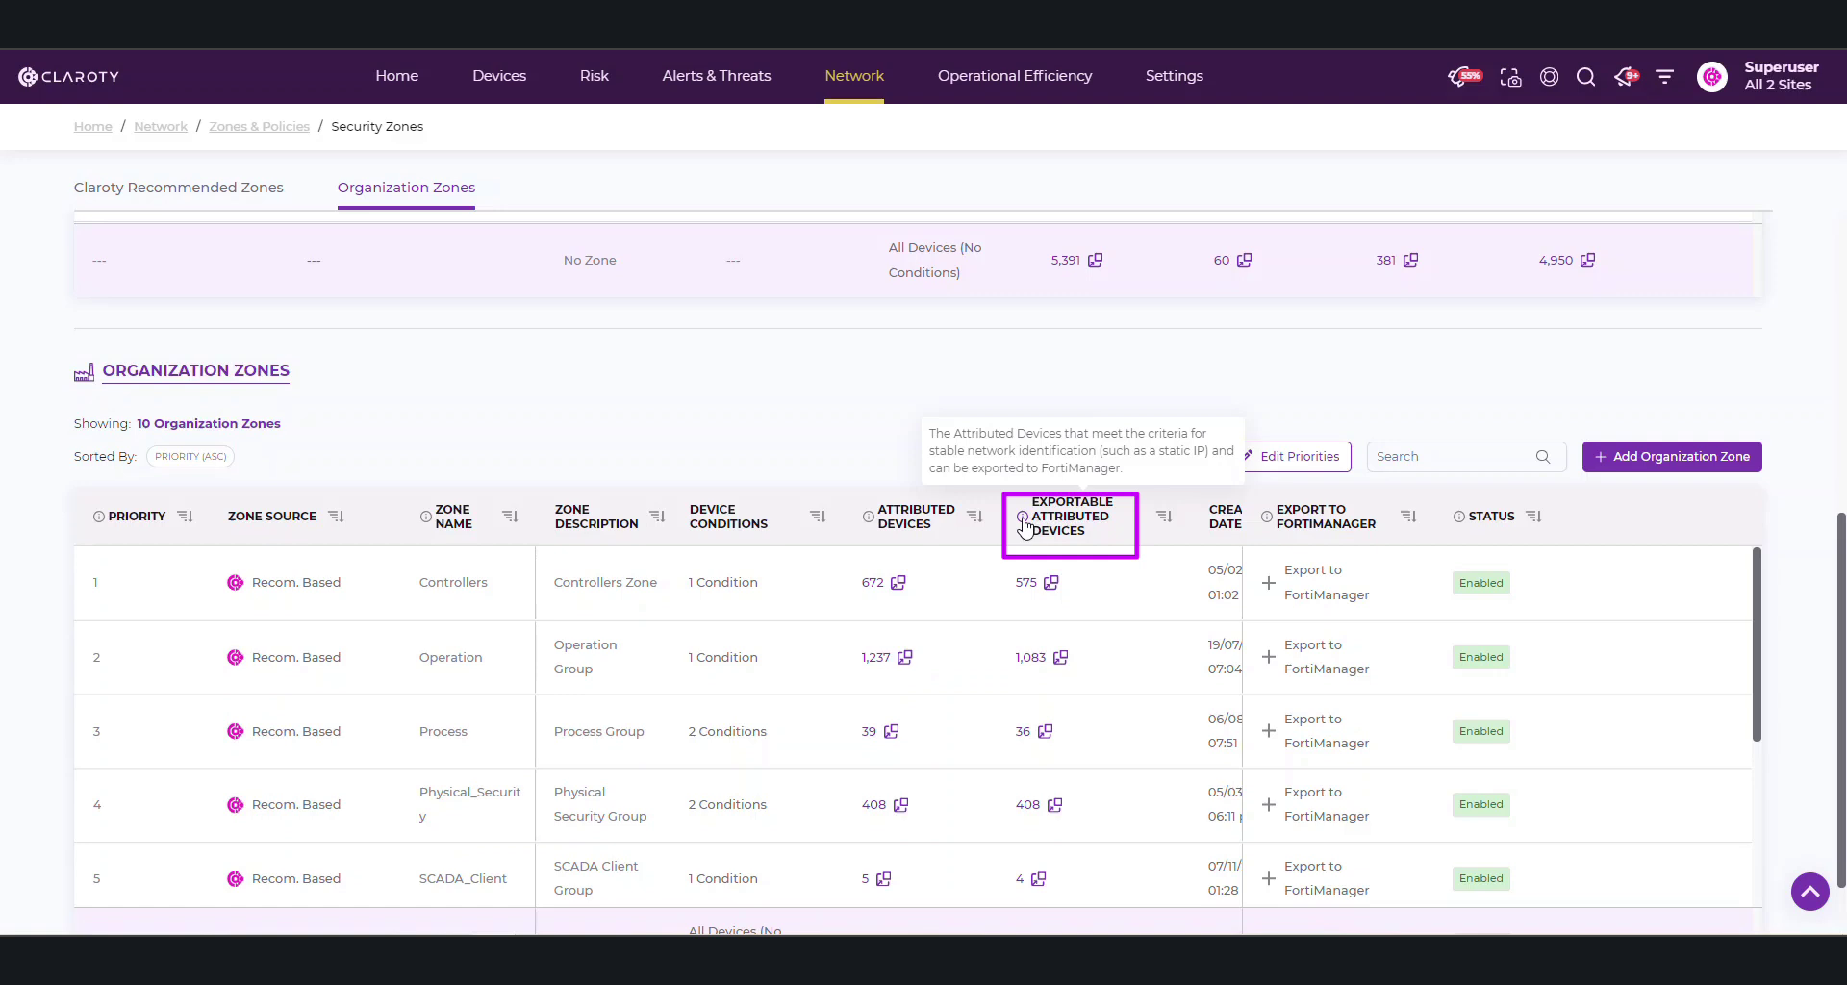
left_click(1315, 584)
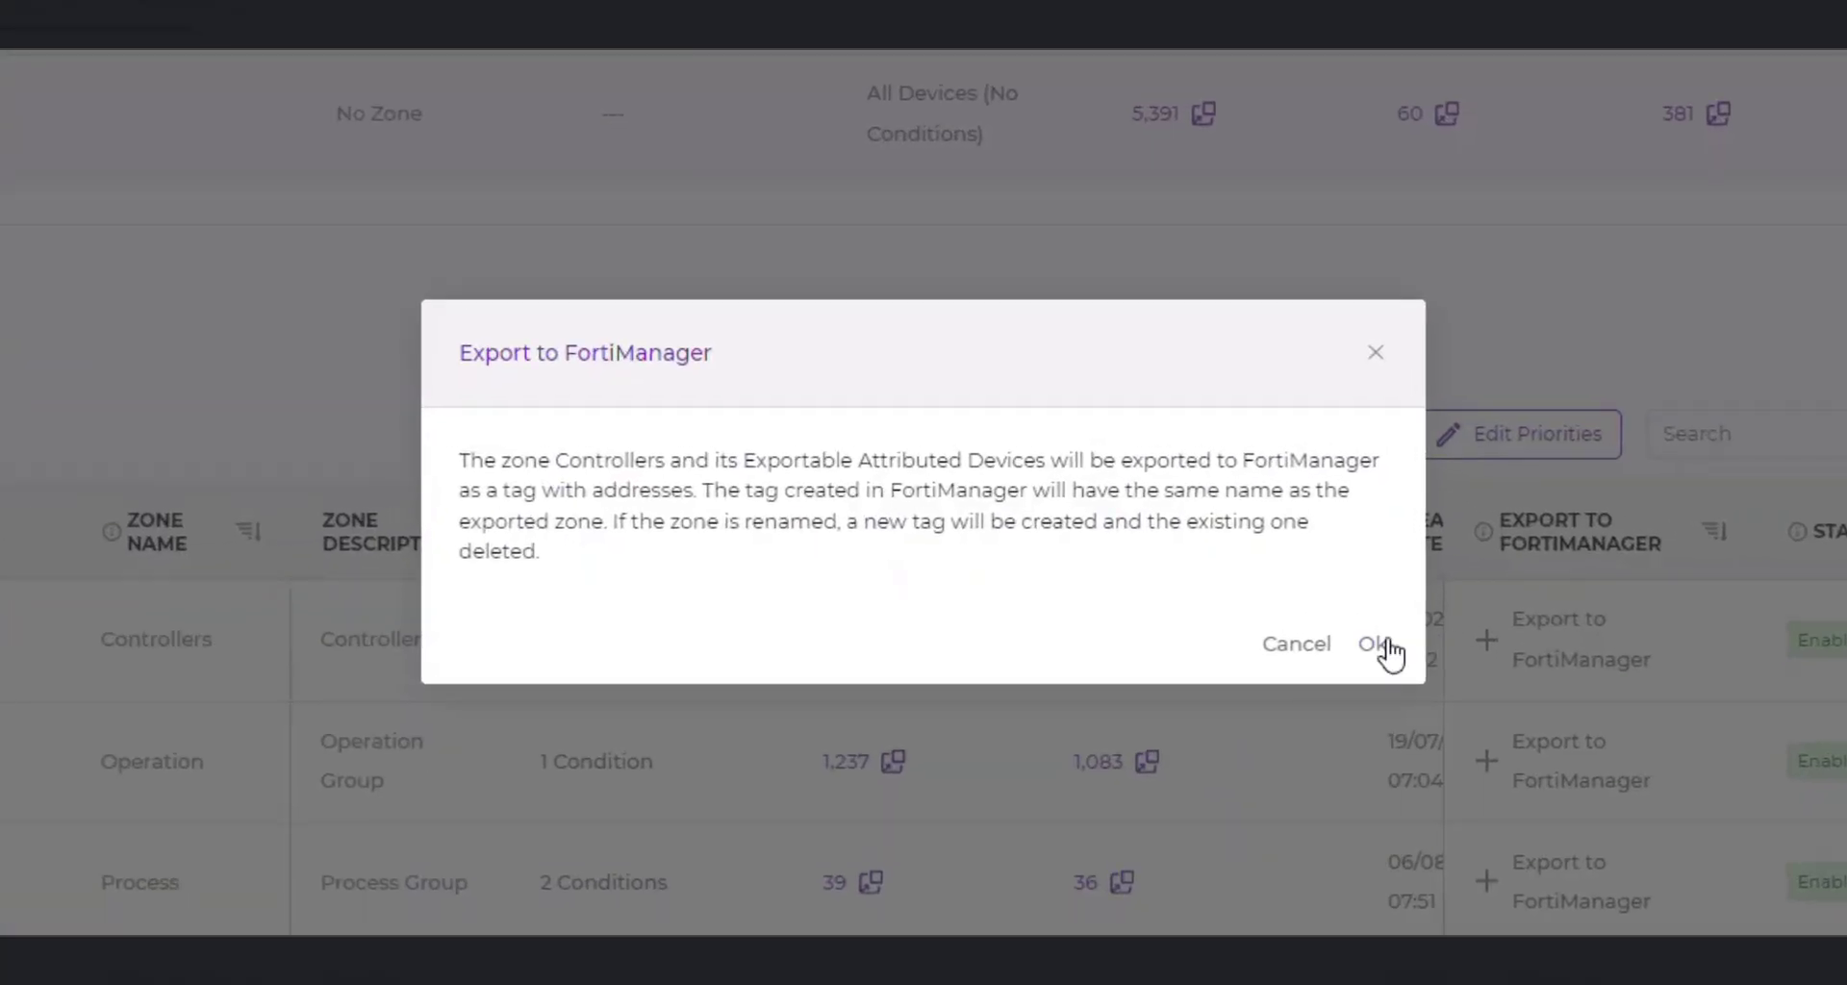
left_click(1375, 643)
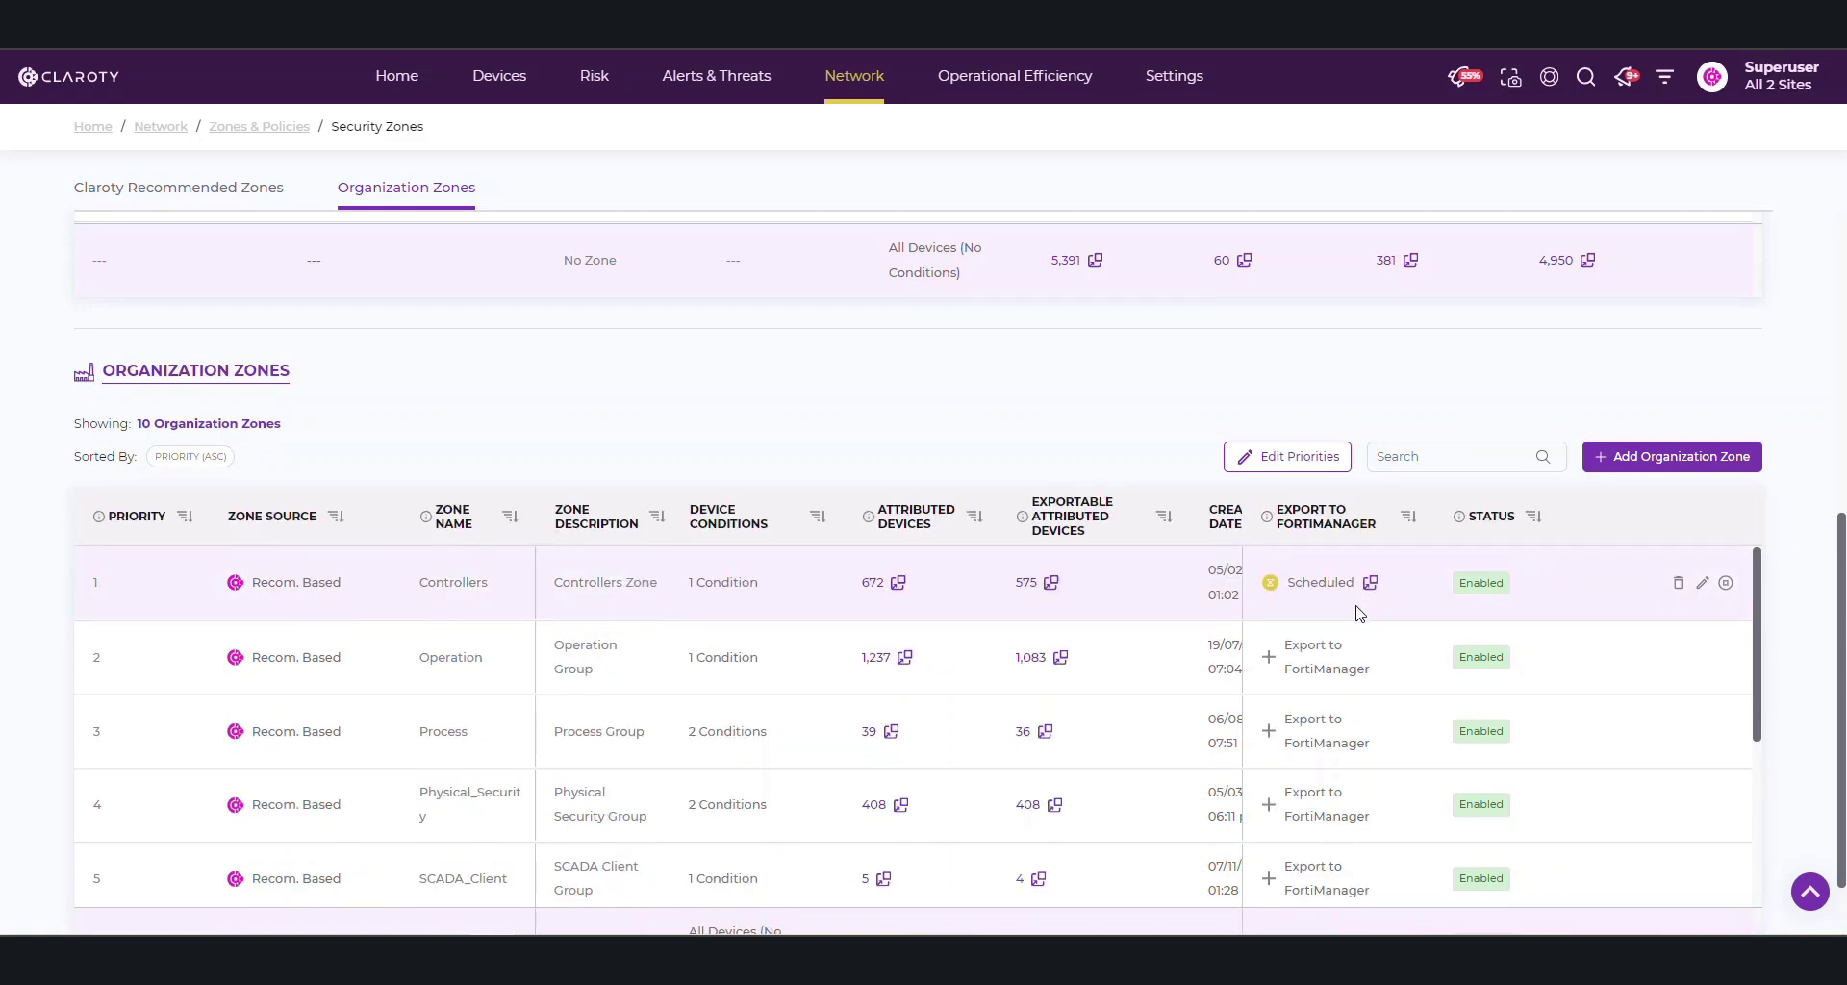
left_click(1325, 668)
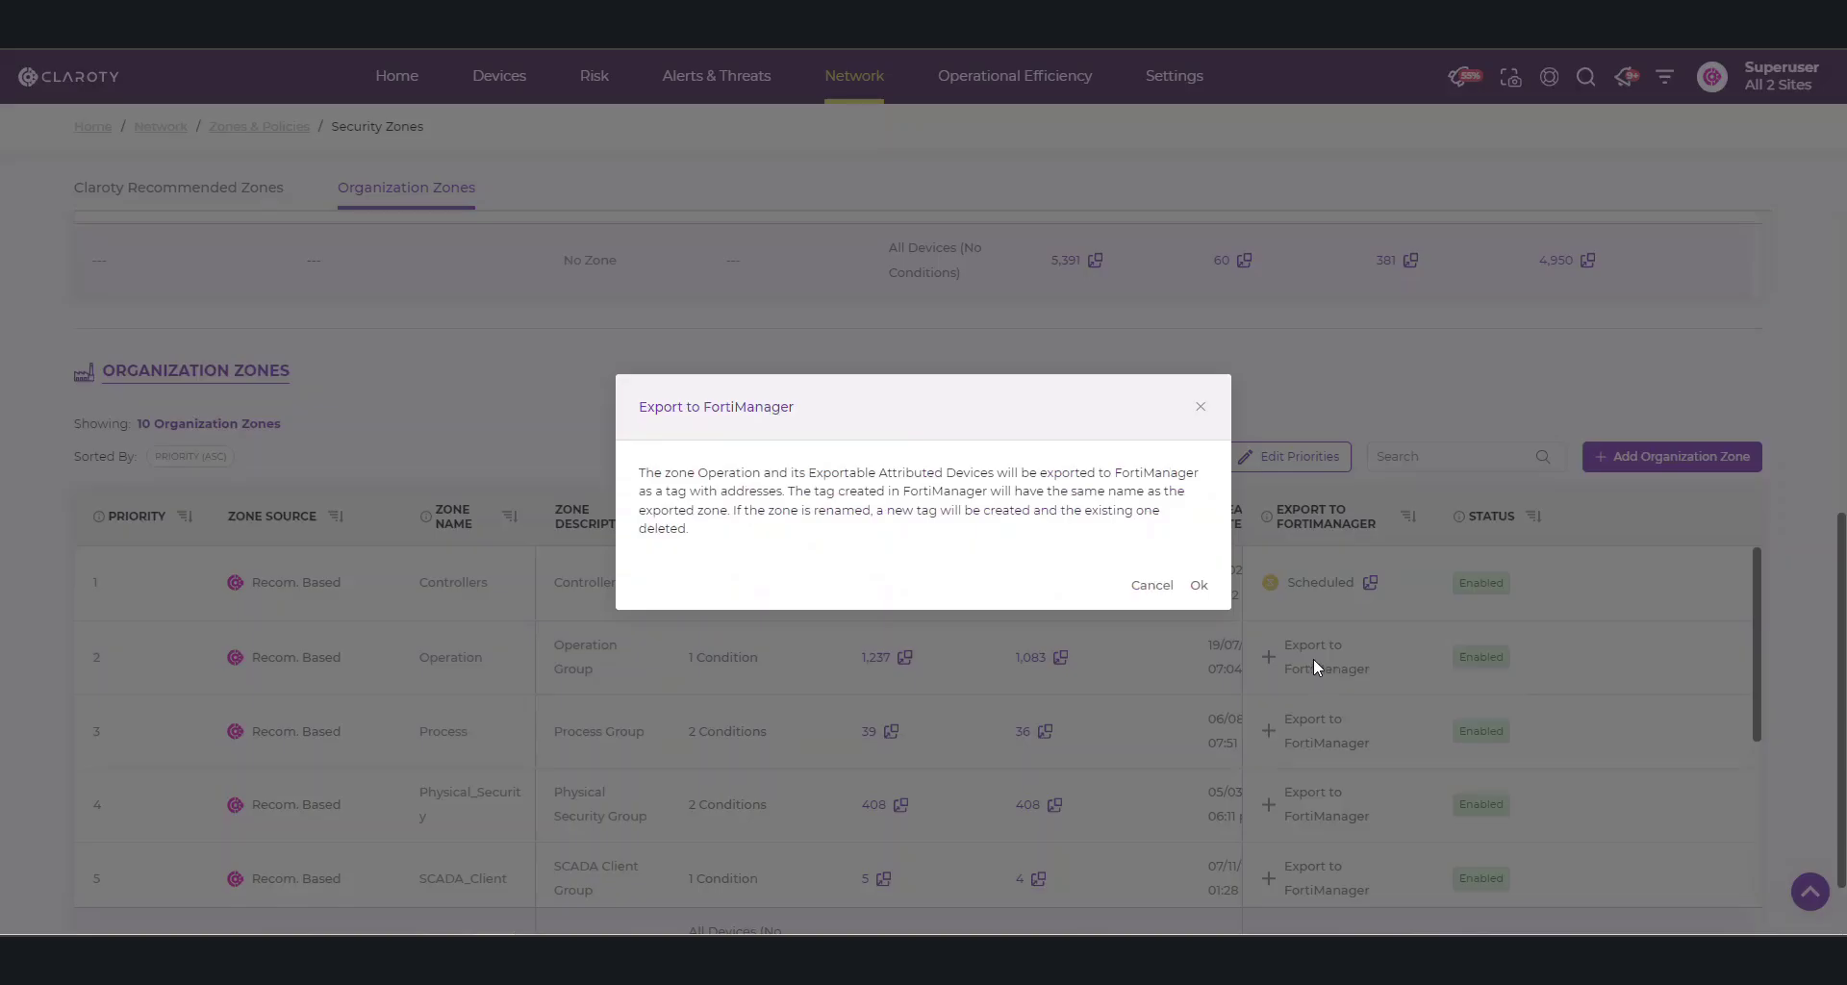
left_click(1199, 588)
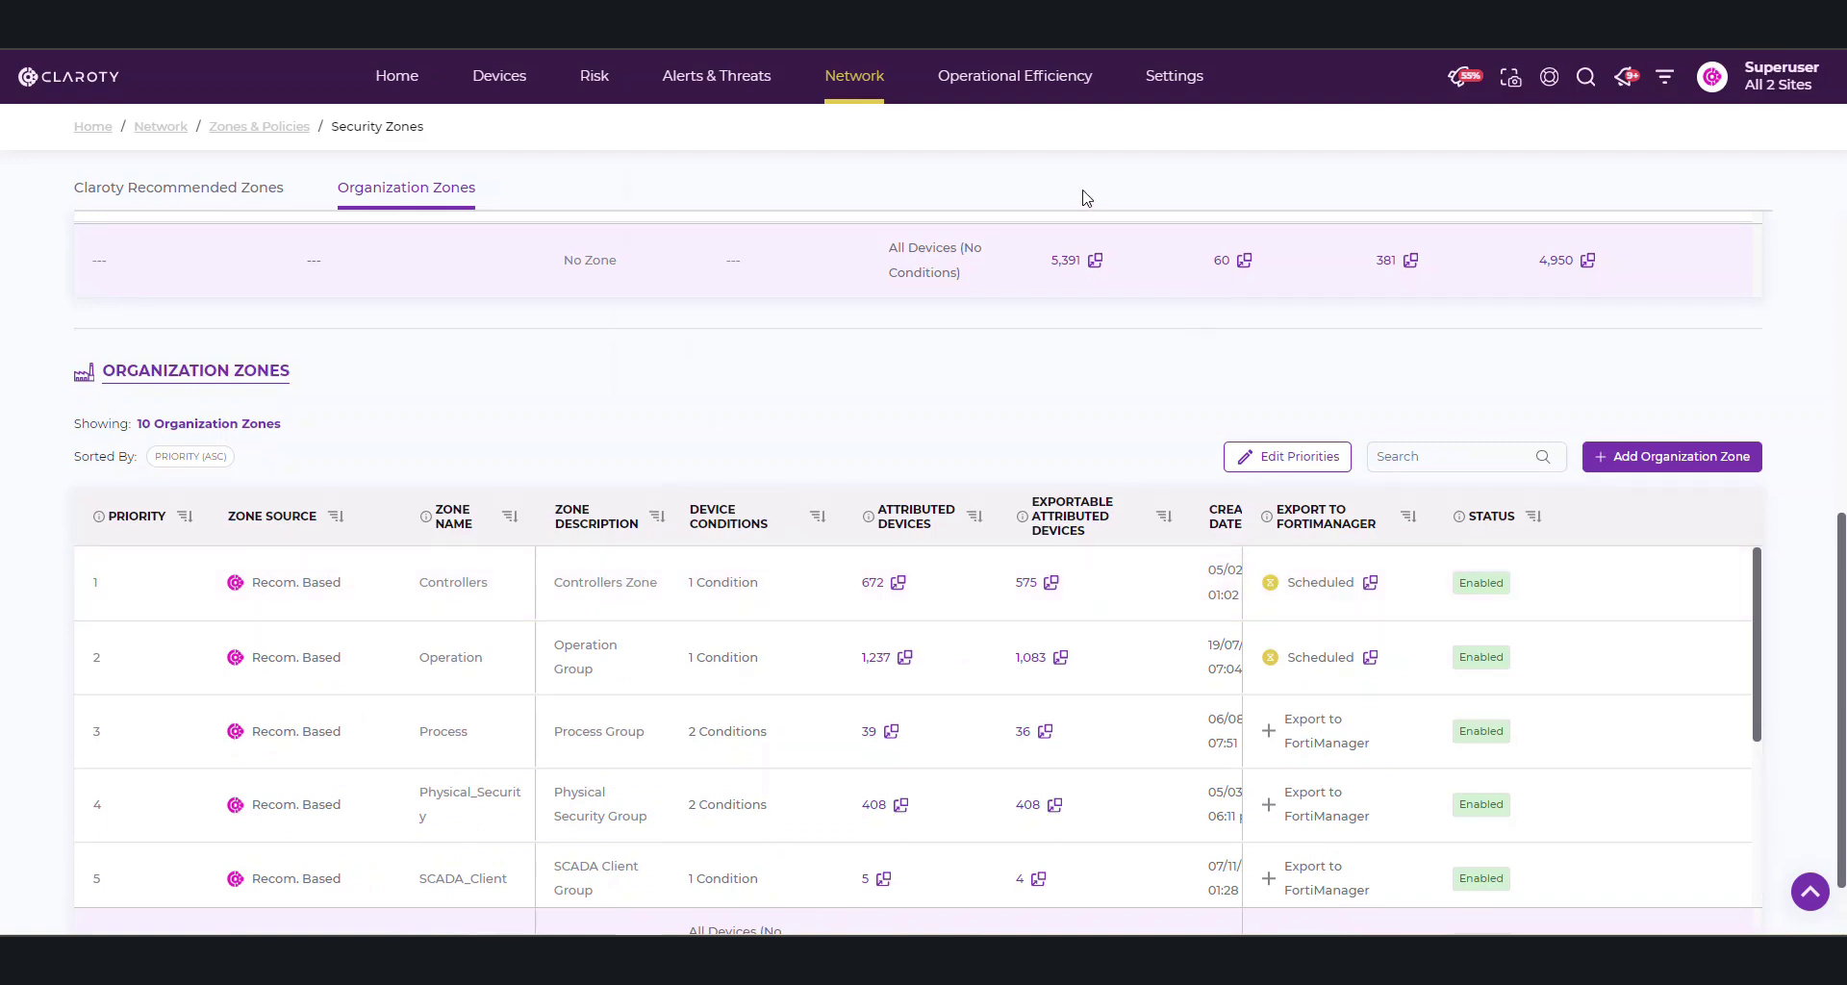
Run the Fortinet FortiManager integration immediately from My Integrations and review the status of its tasks
mouse_move(1175, 77)
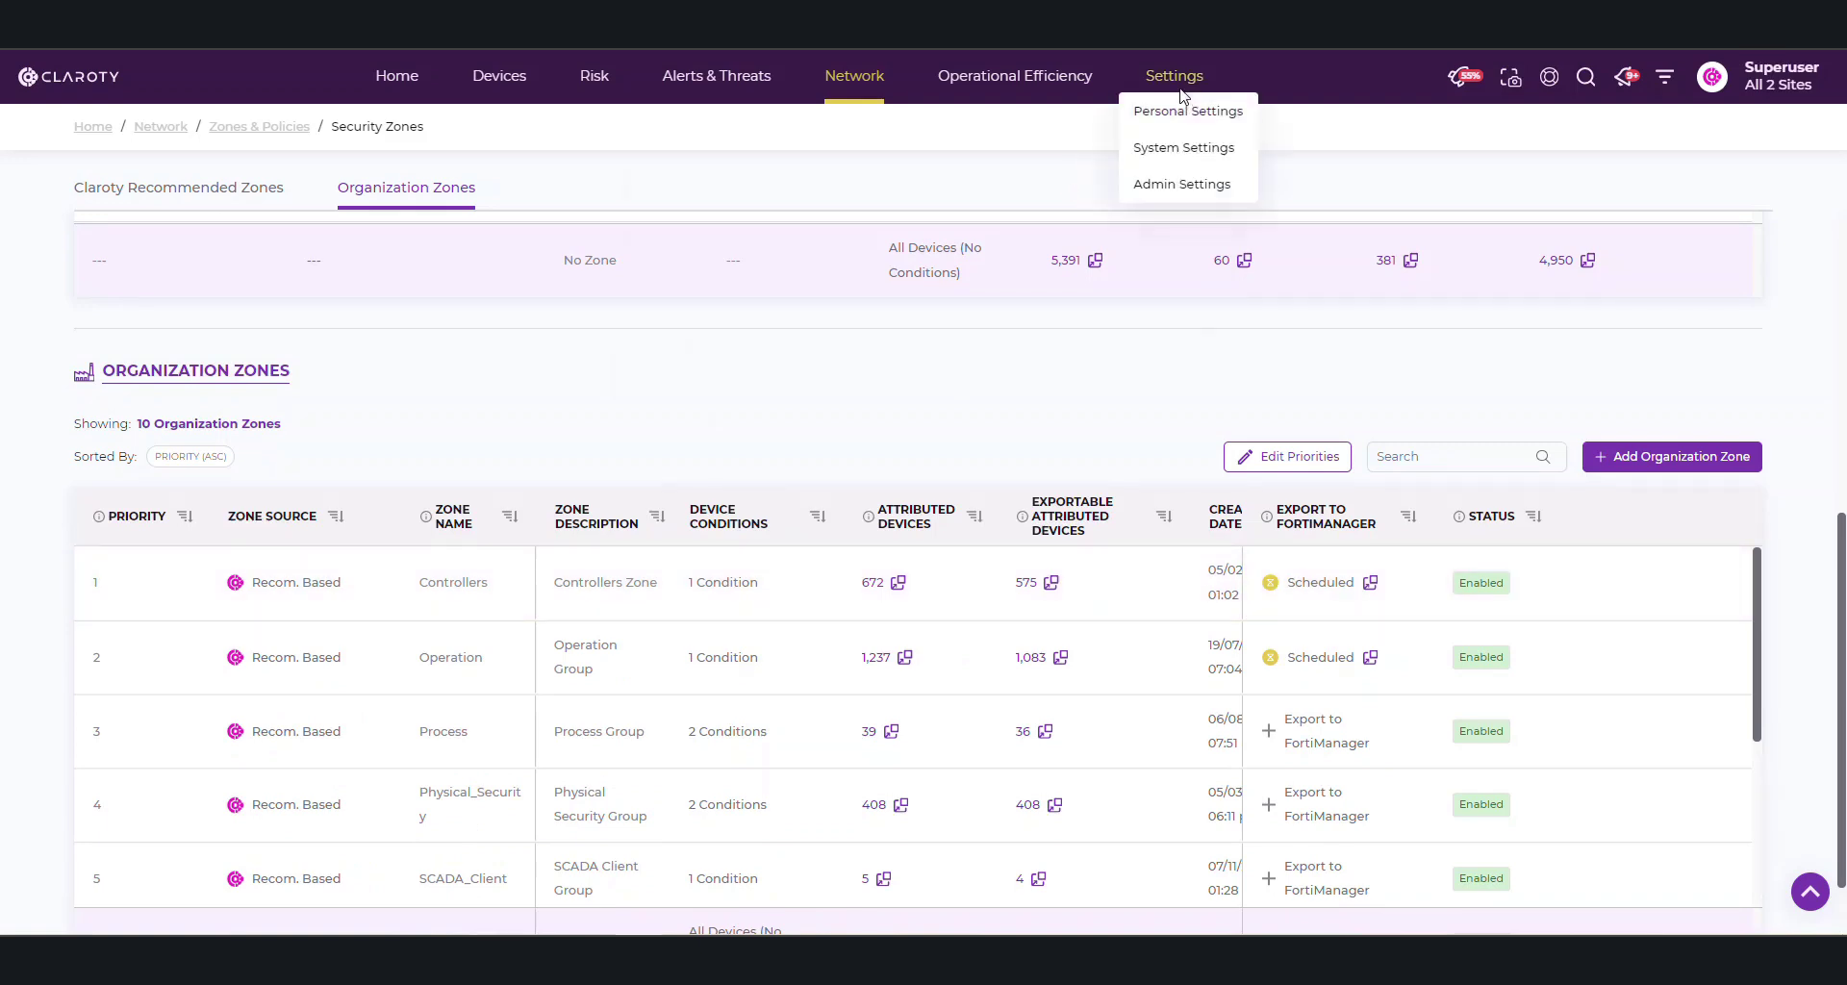
left_click(1176, 149)
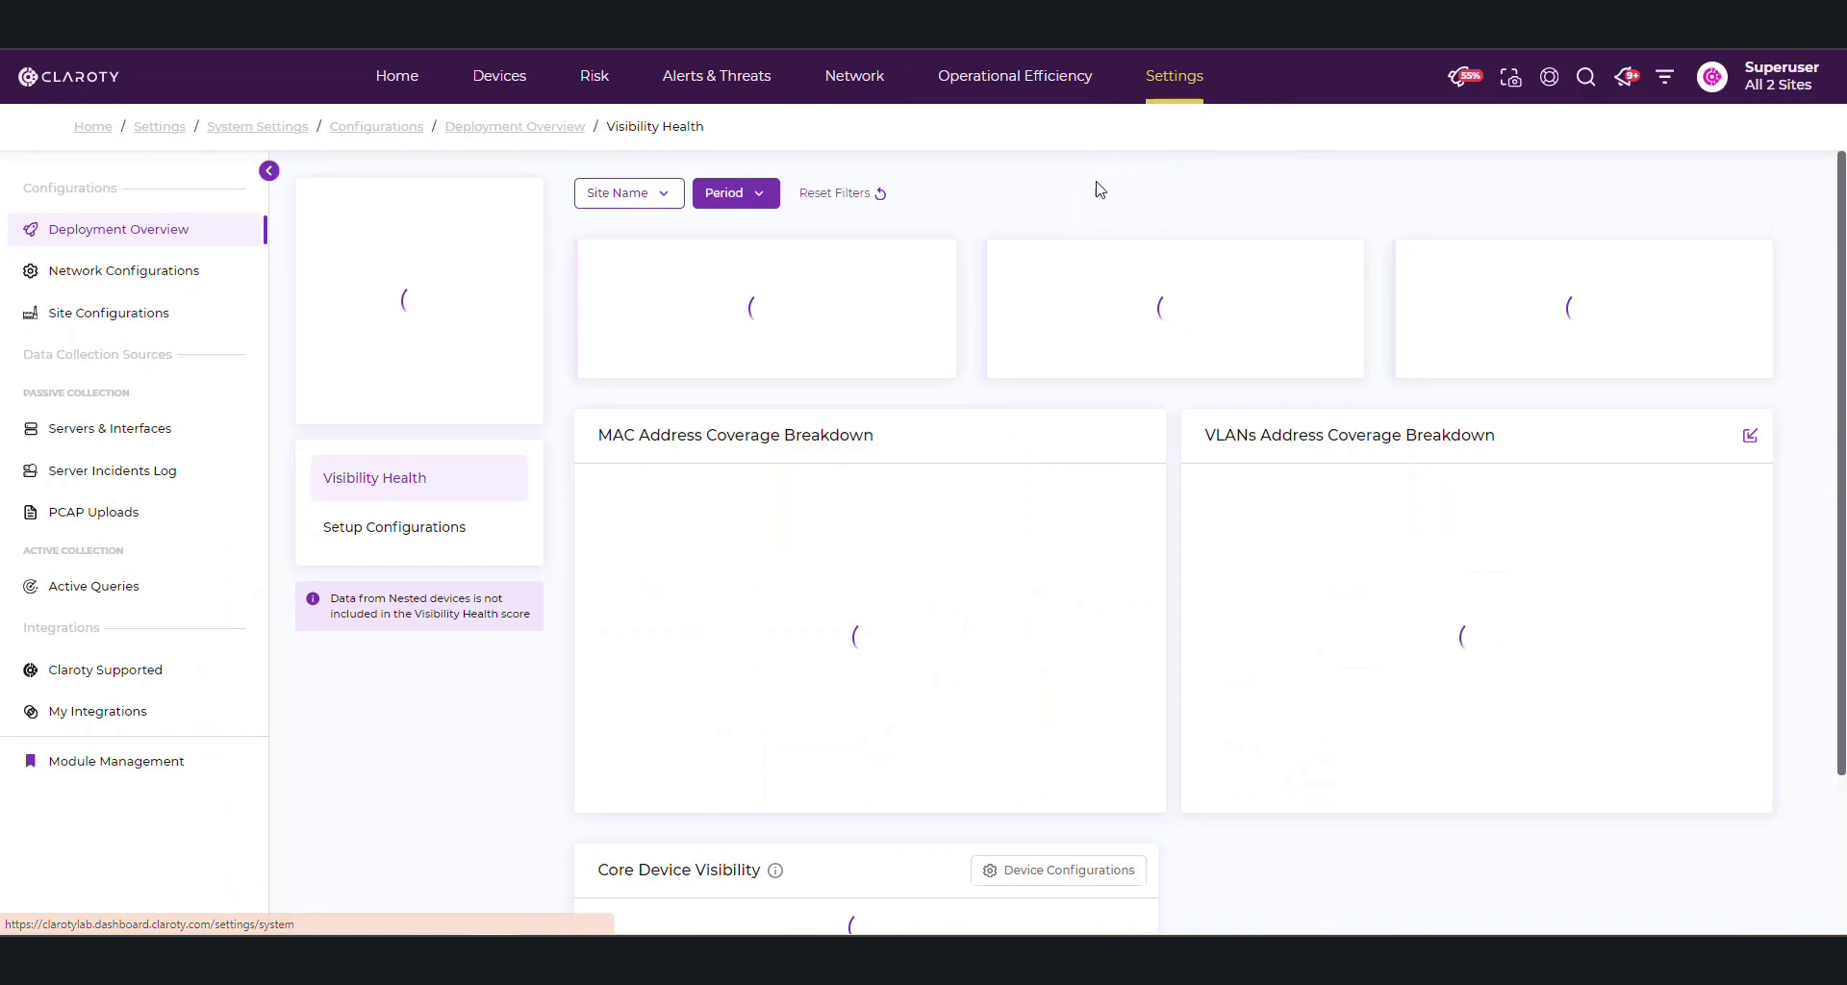
left_click(102, 717)
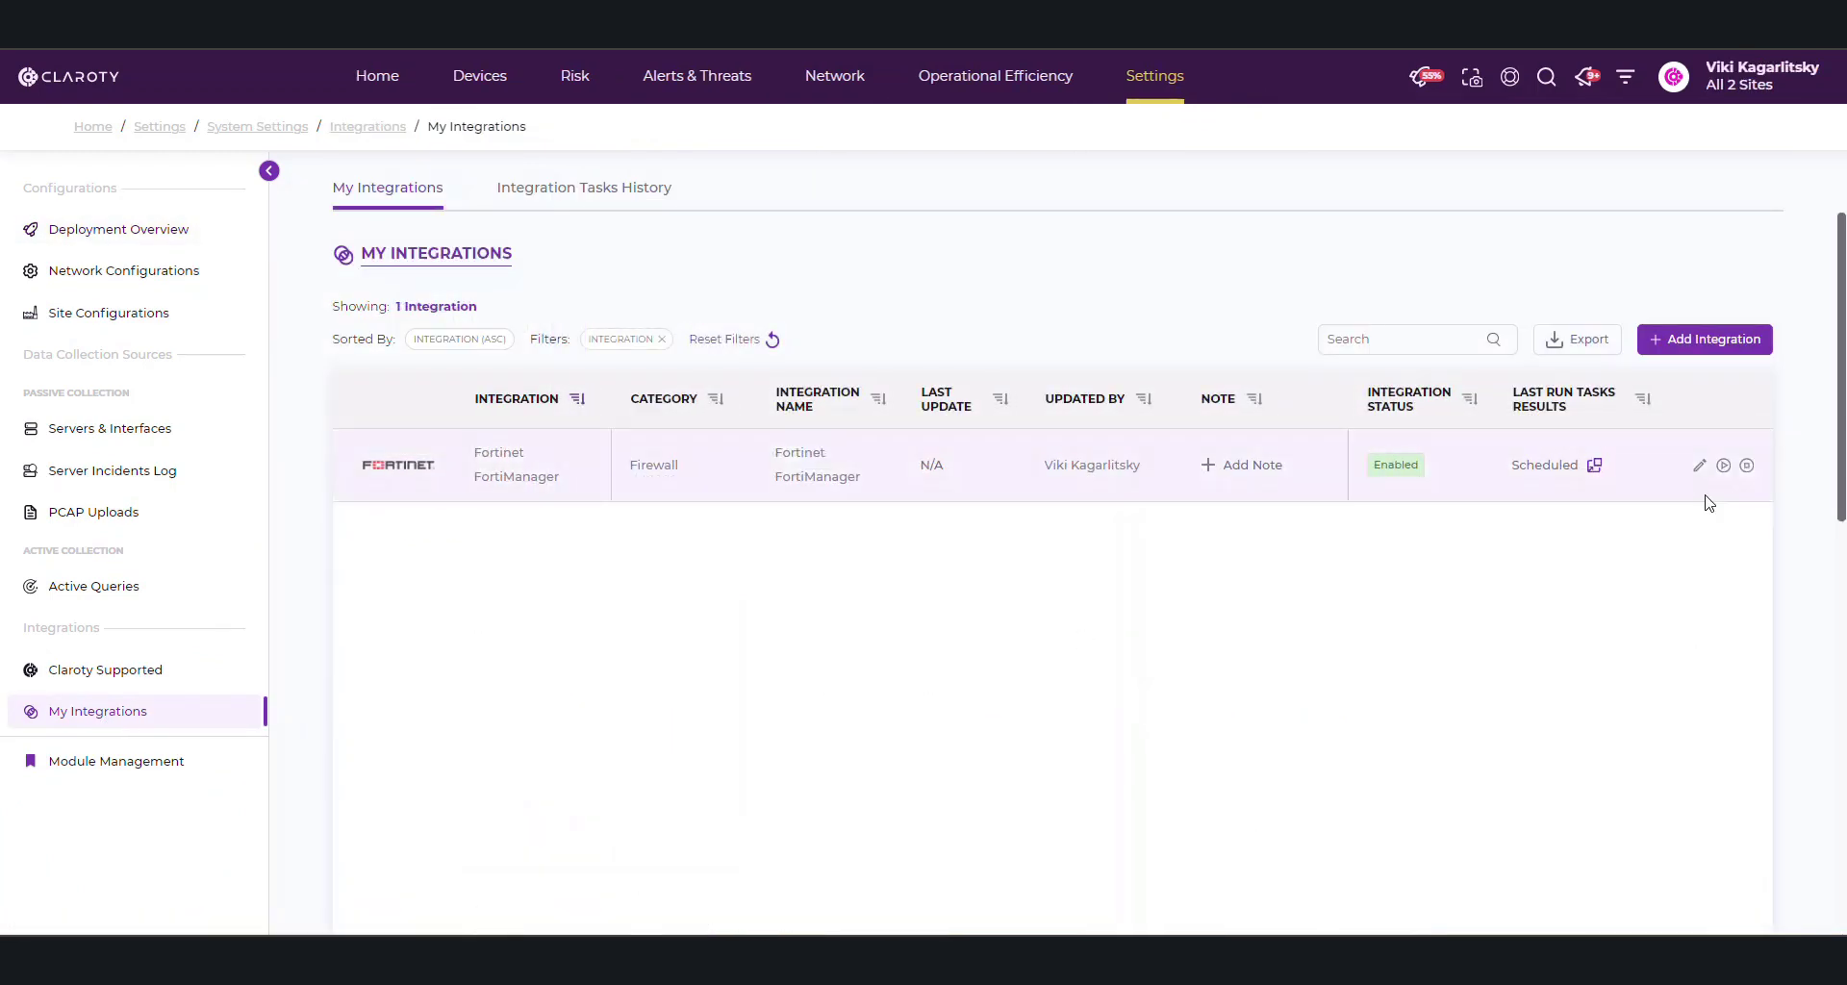
left_click(1724, 467)
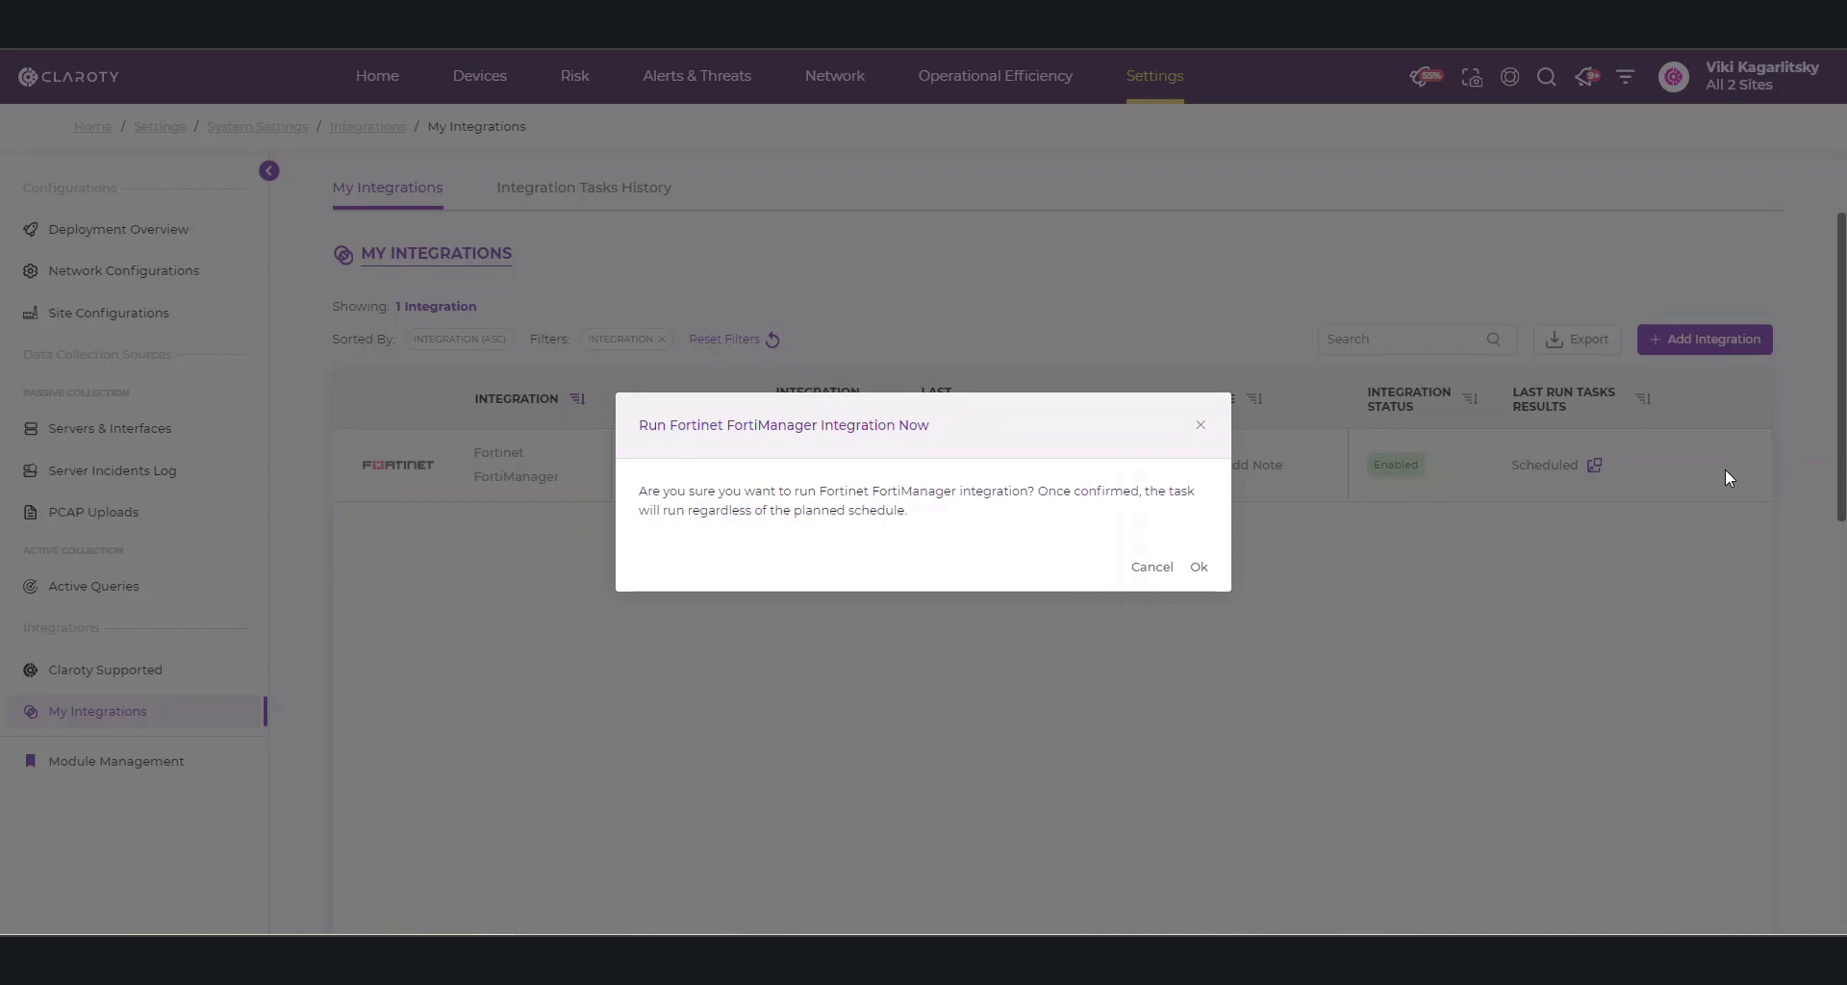
left_click(1197, 569)
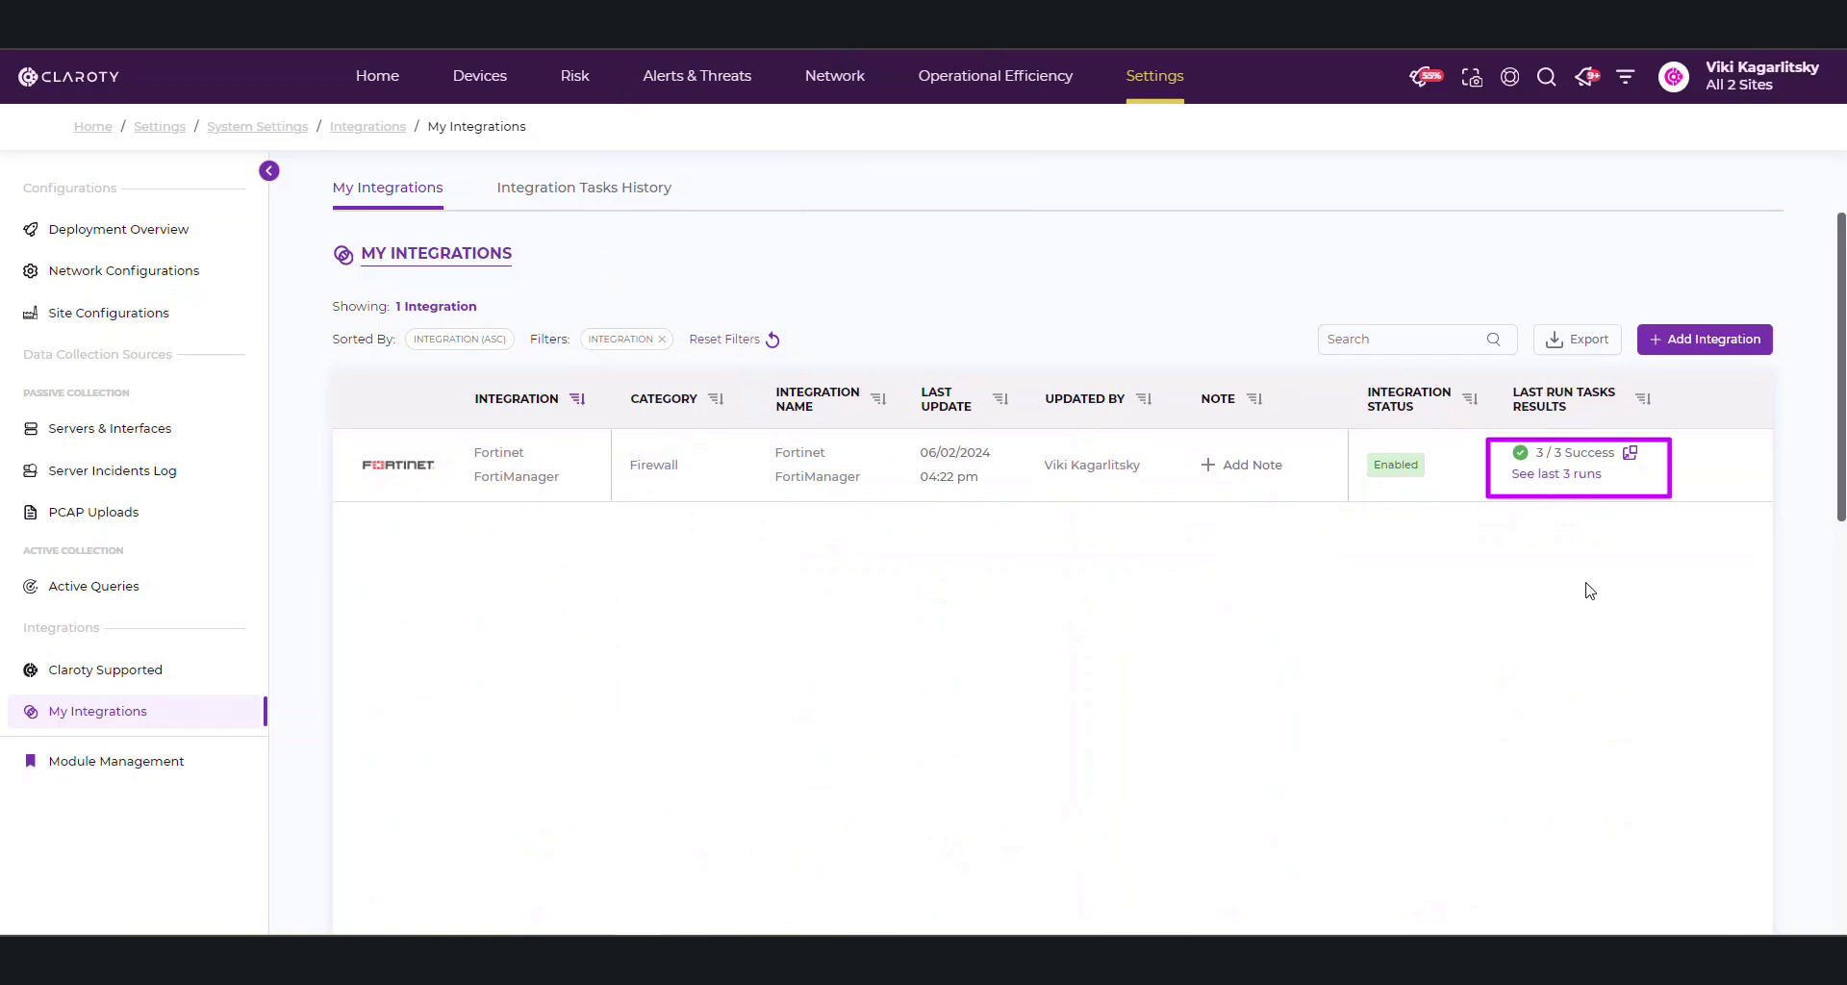
left_click(1630, 452)
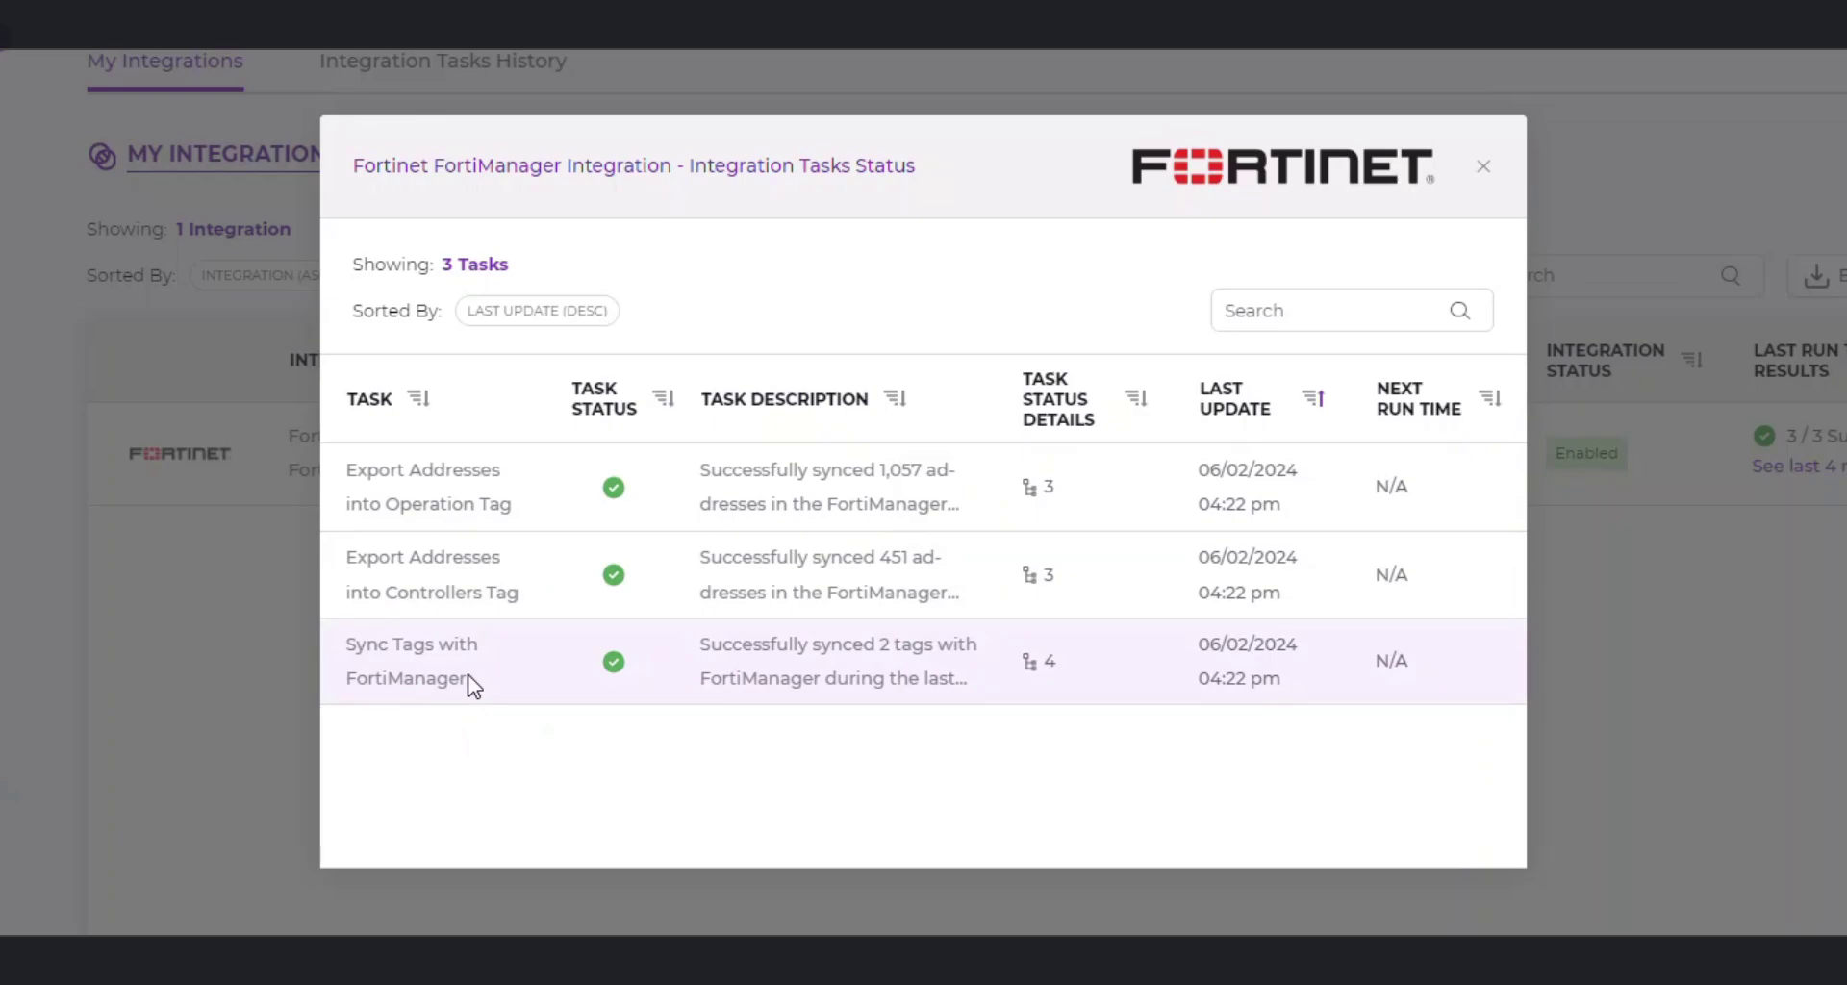
left_click(1483, 166)
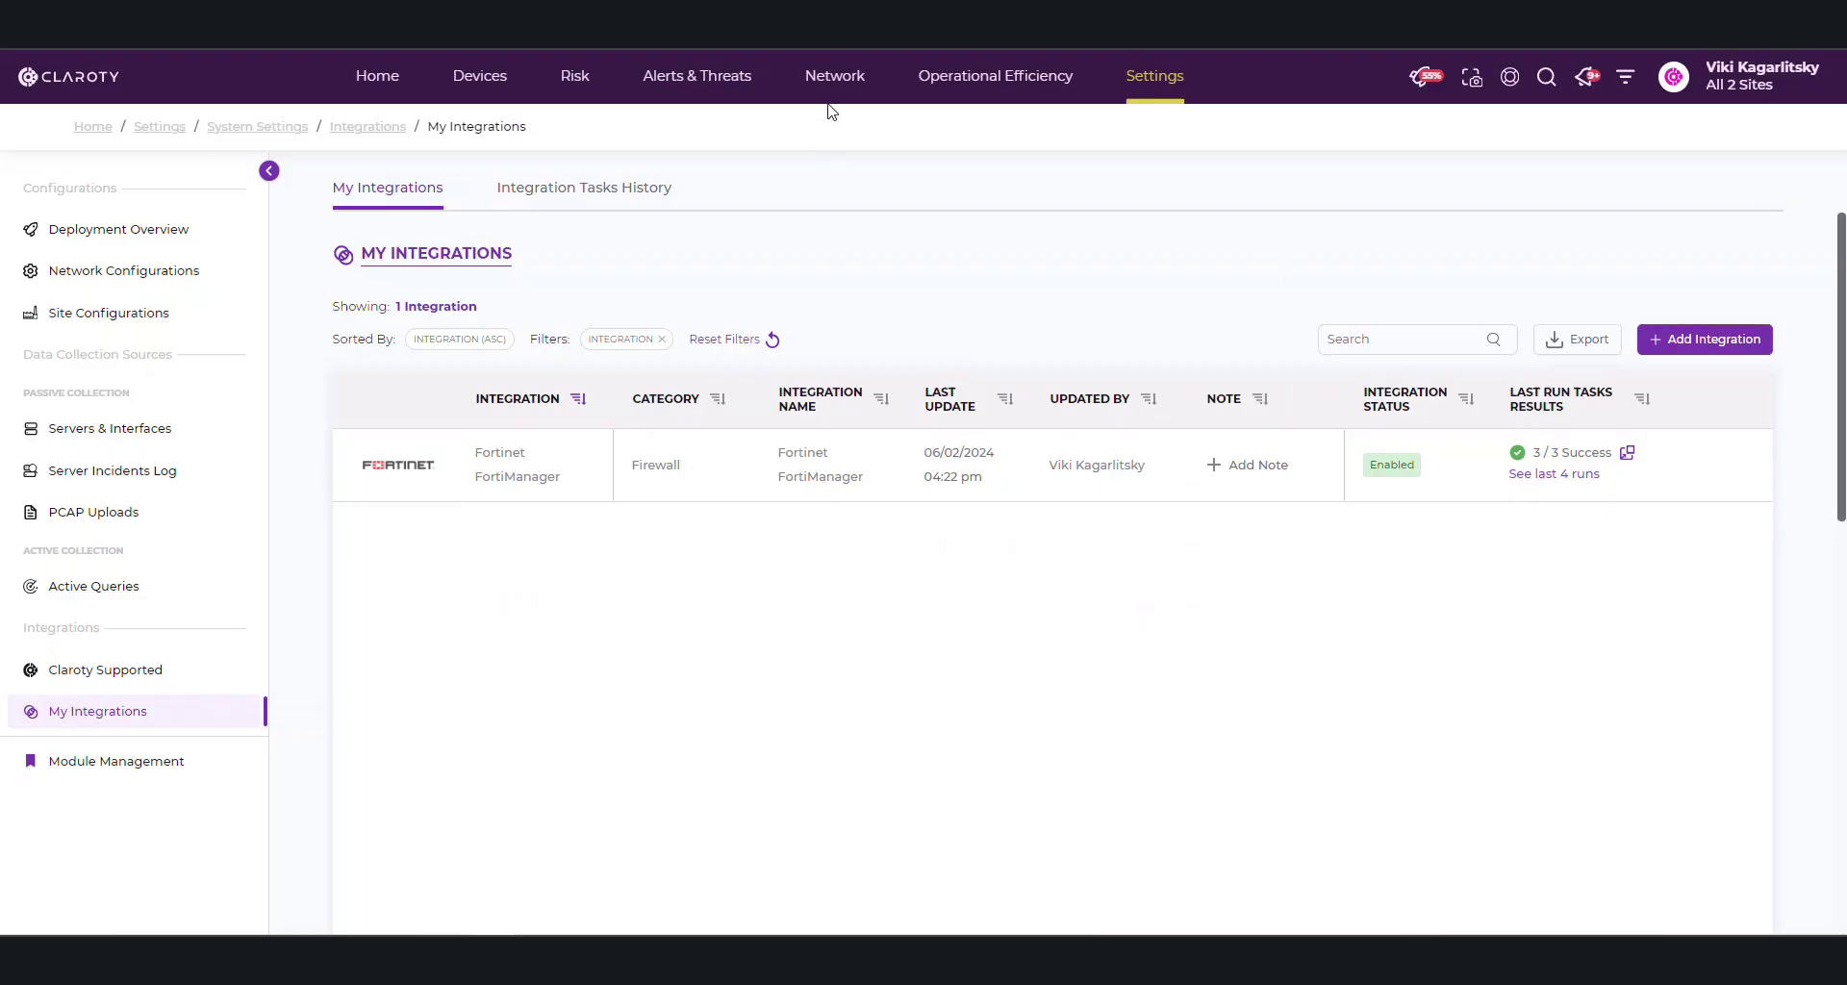
Return to the Security Zones page and check the FortiManager export status of the organization zones
mouse_move(831, 112)
mouse_move(866, 330)
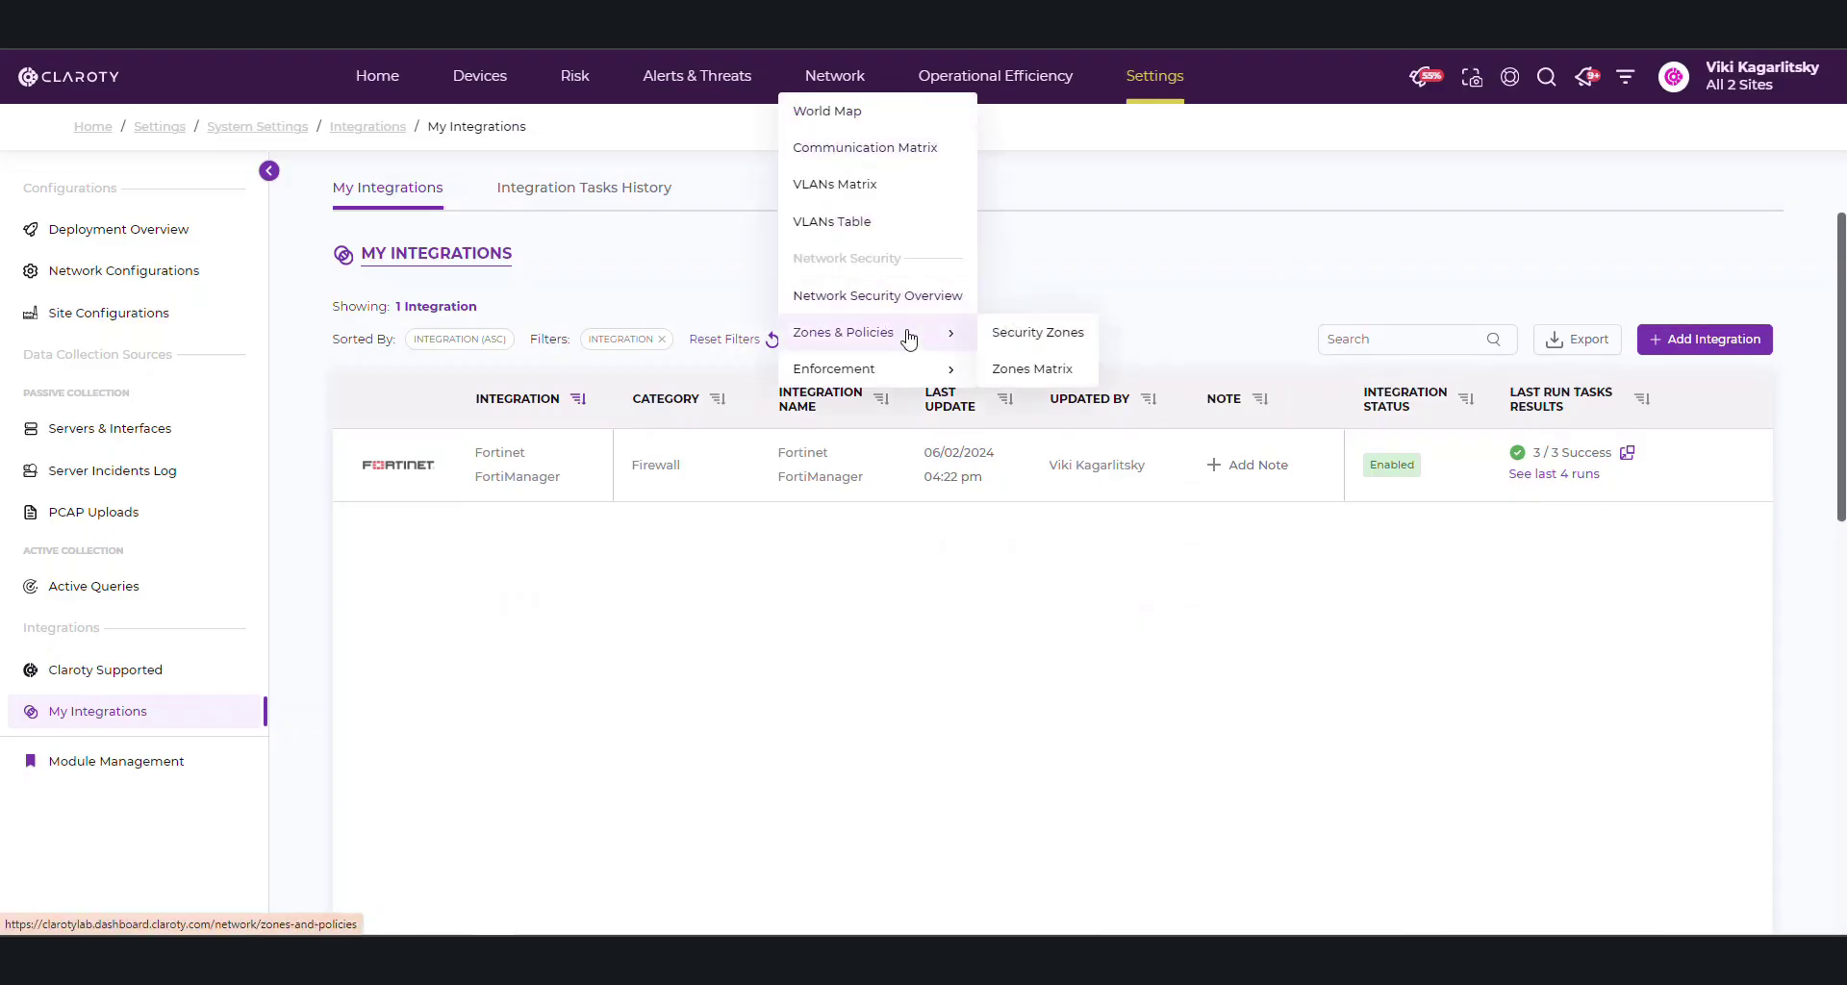
left_click(1005, 333)
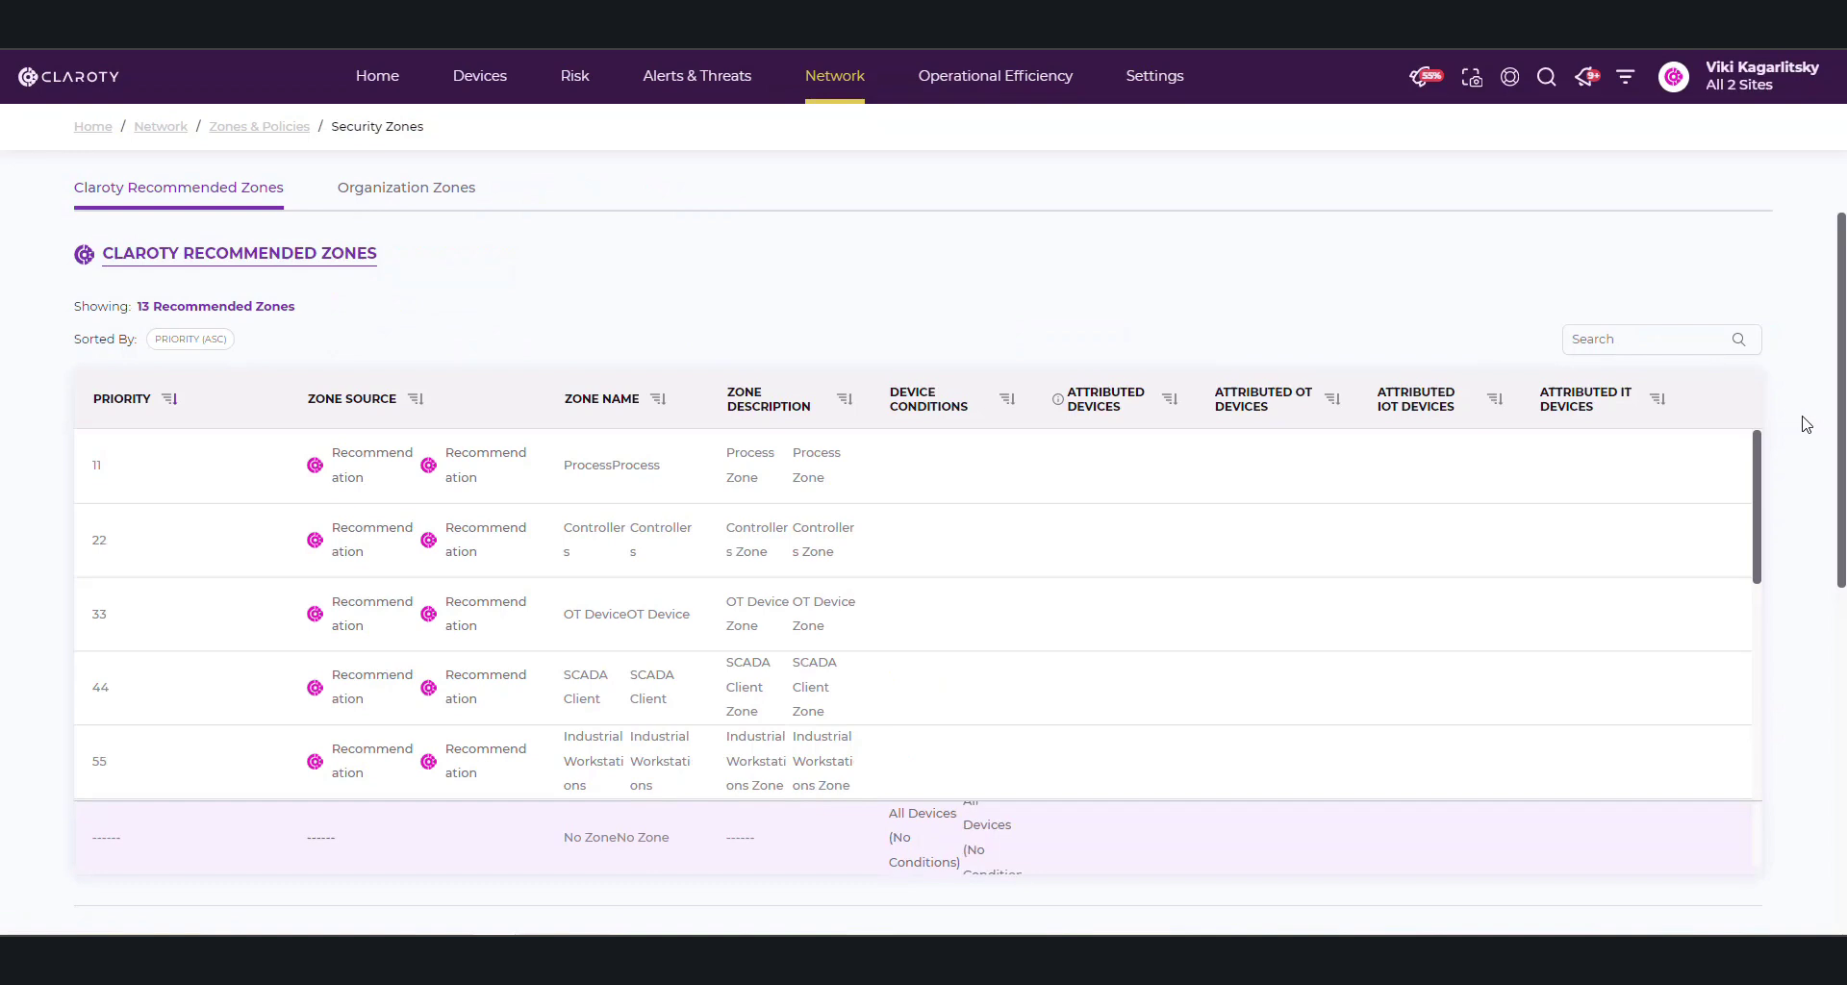
scroll(1804, 423, "down", 5)
scroll(1806, 423, "down", 2)
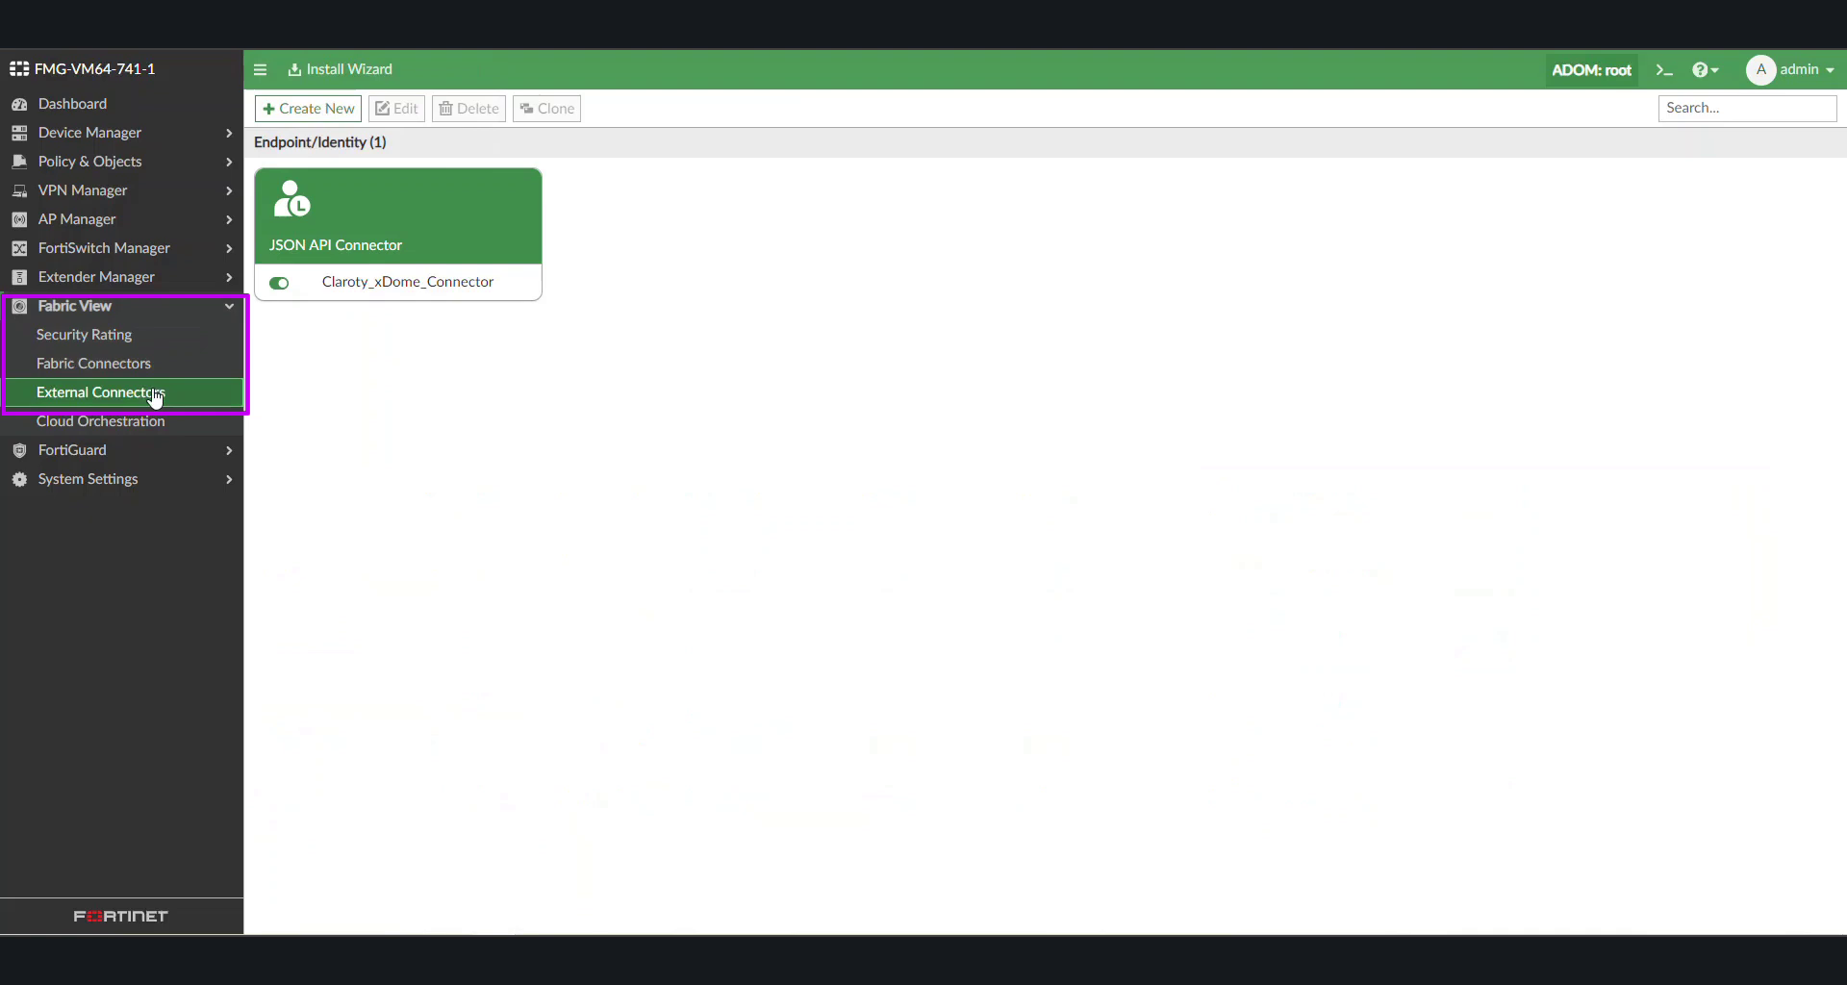
Switch to FortiManager, view the tags of the Claroty_xDome_Connector JSON API connector under External Connectors, and close it without changes
left_click(416, 226)
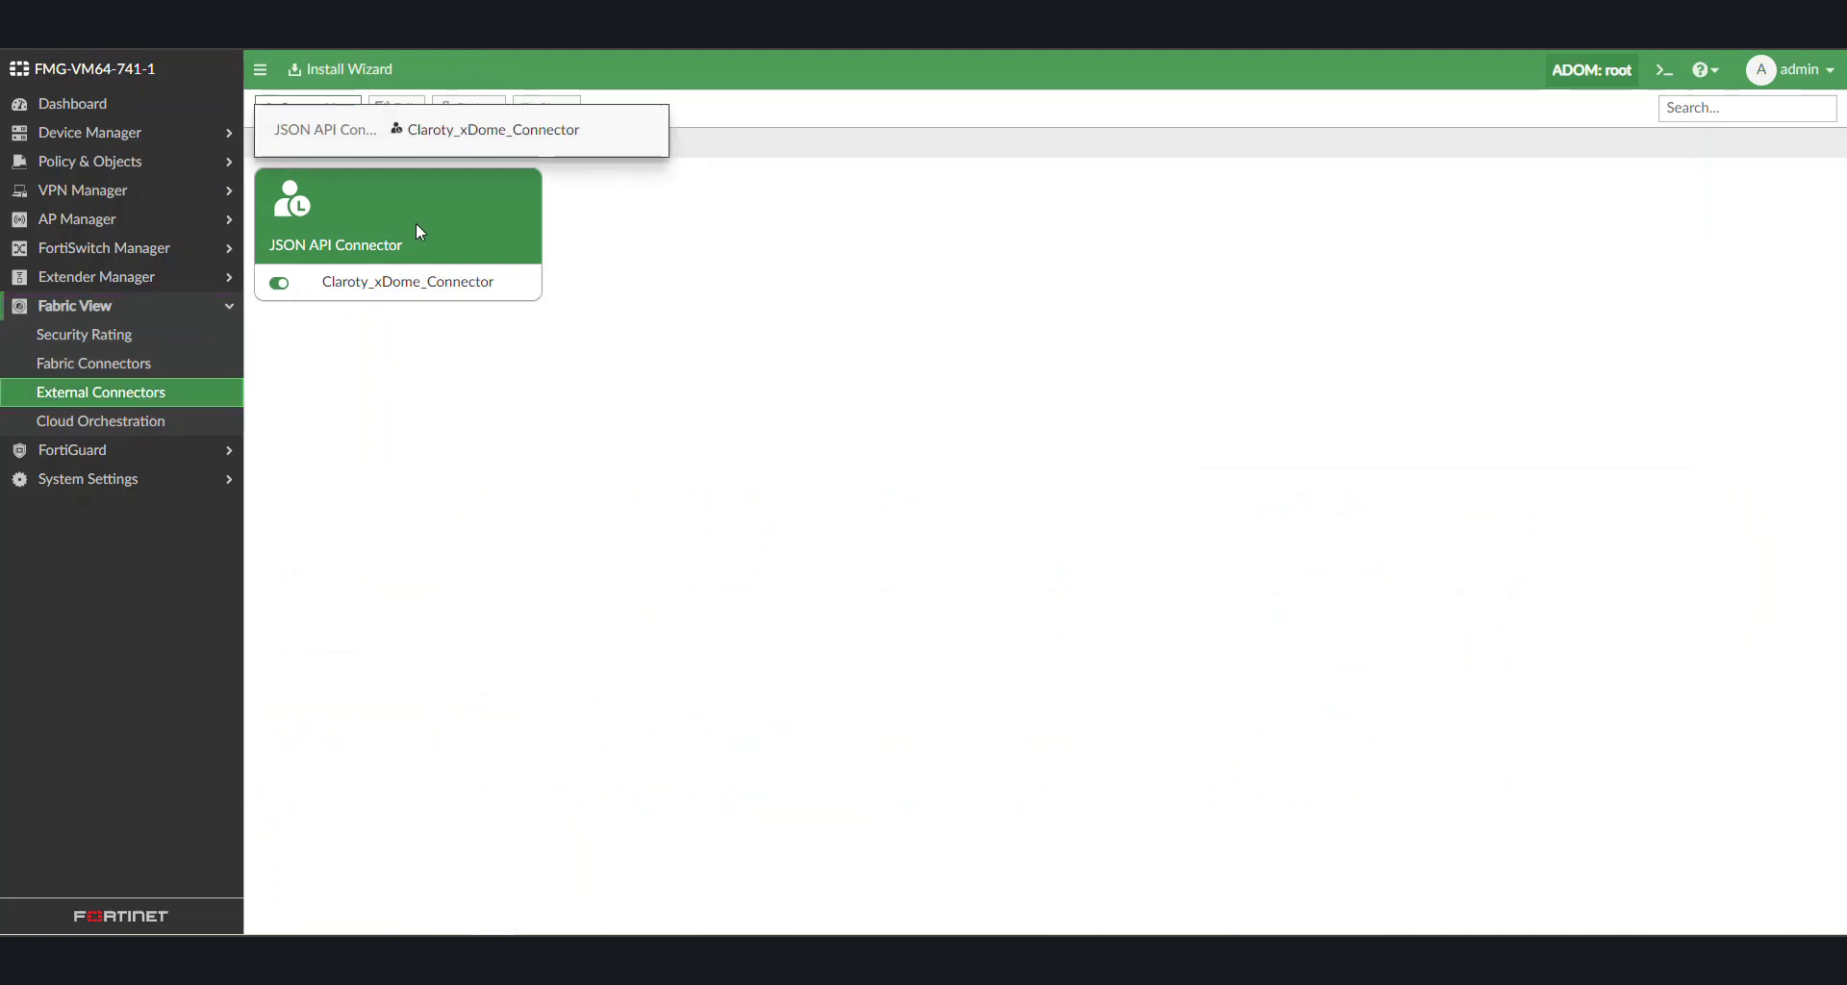
double_click(416, 225)
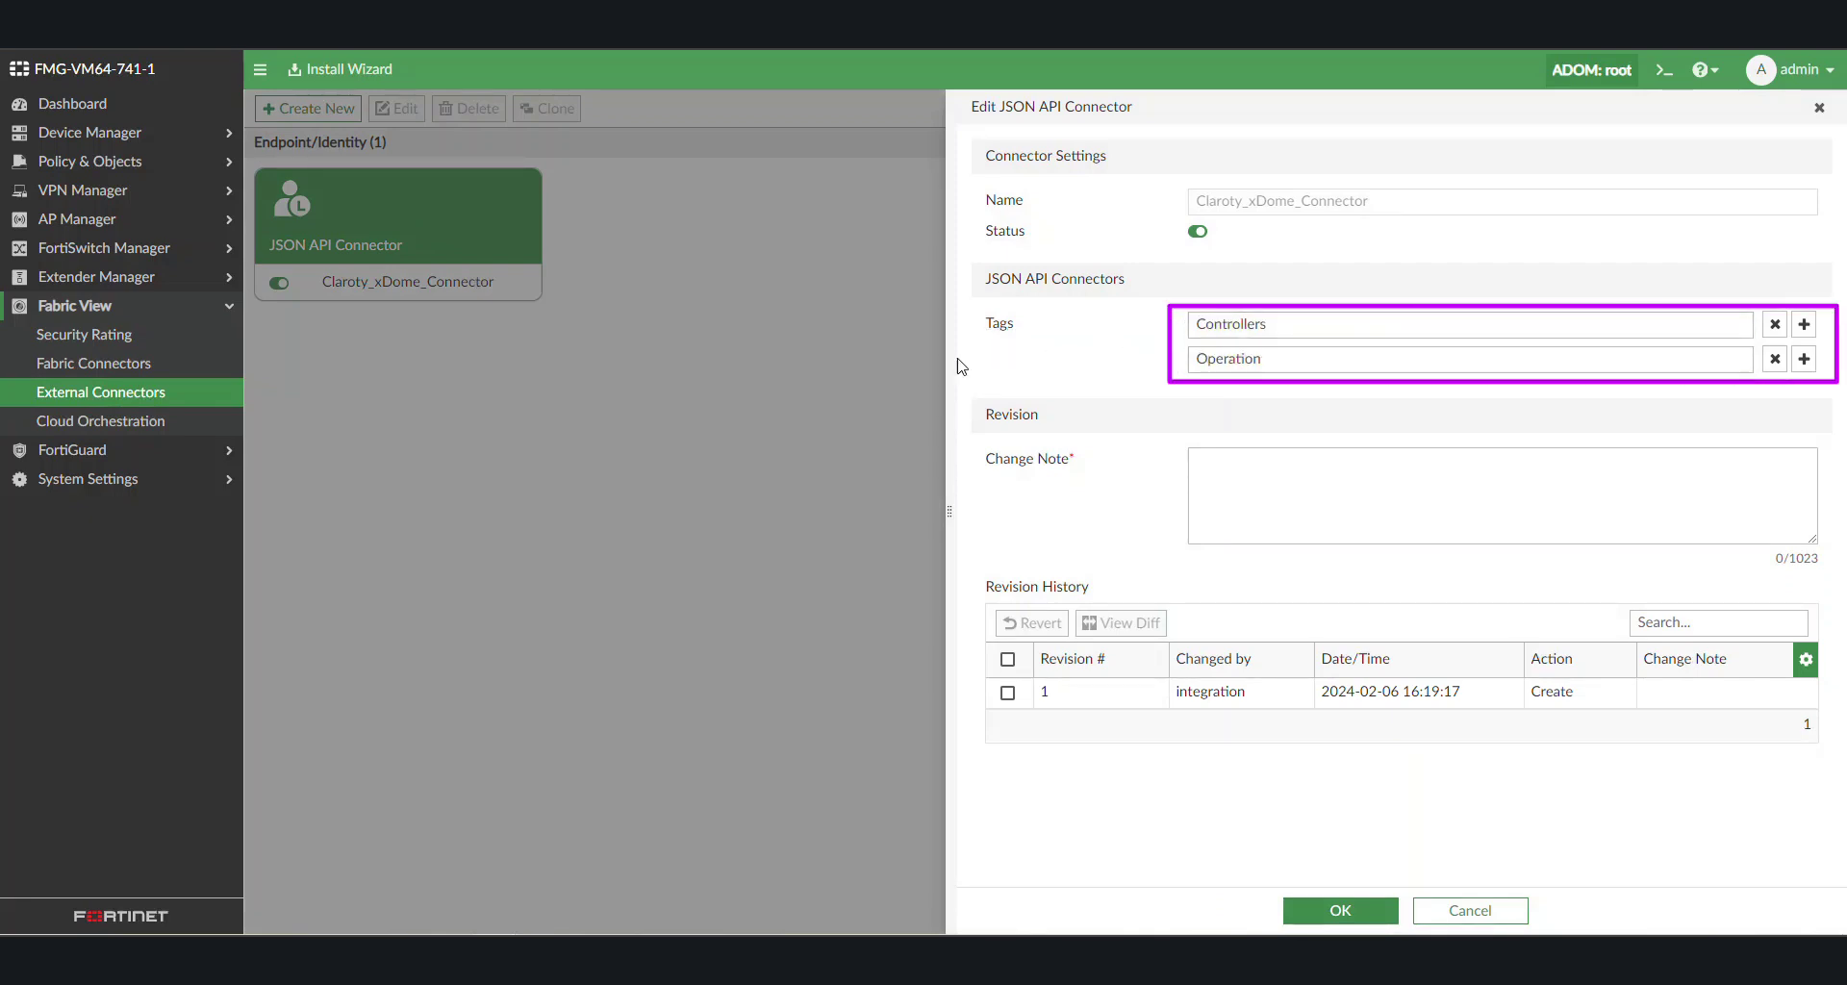
left_click(1443, 914)
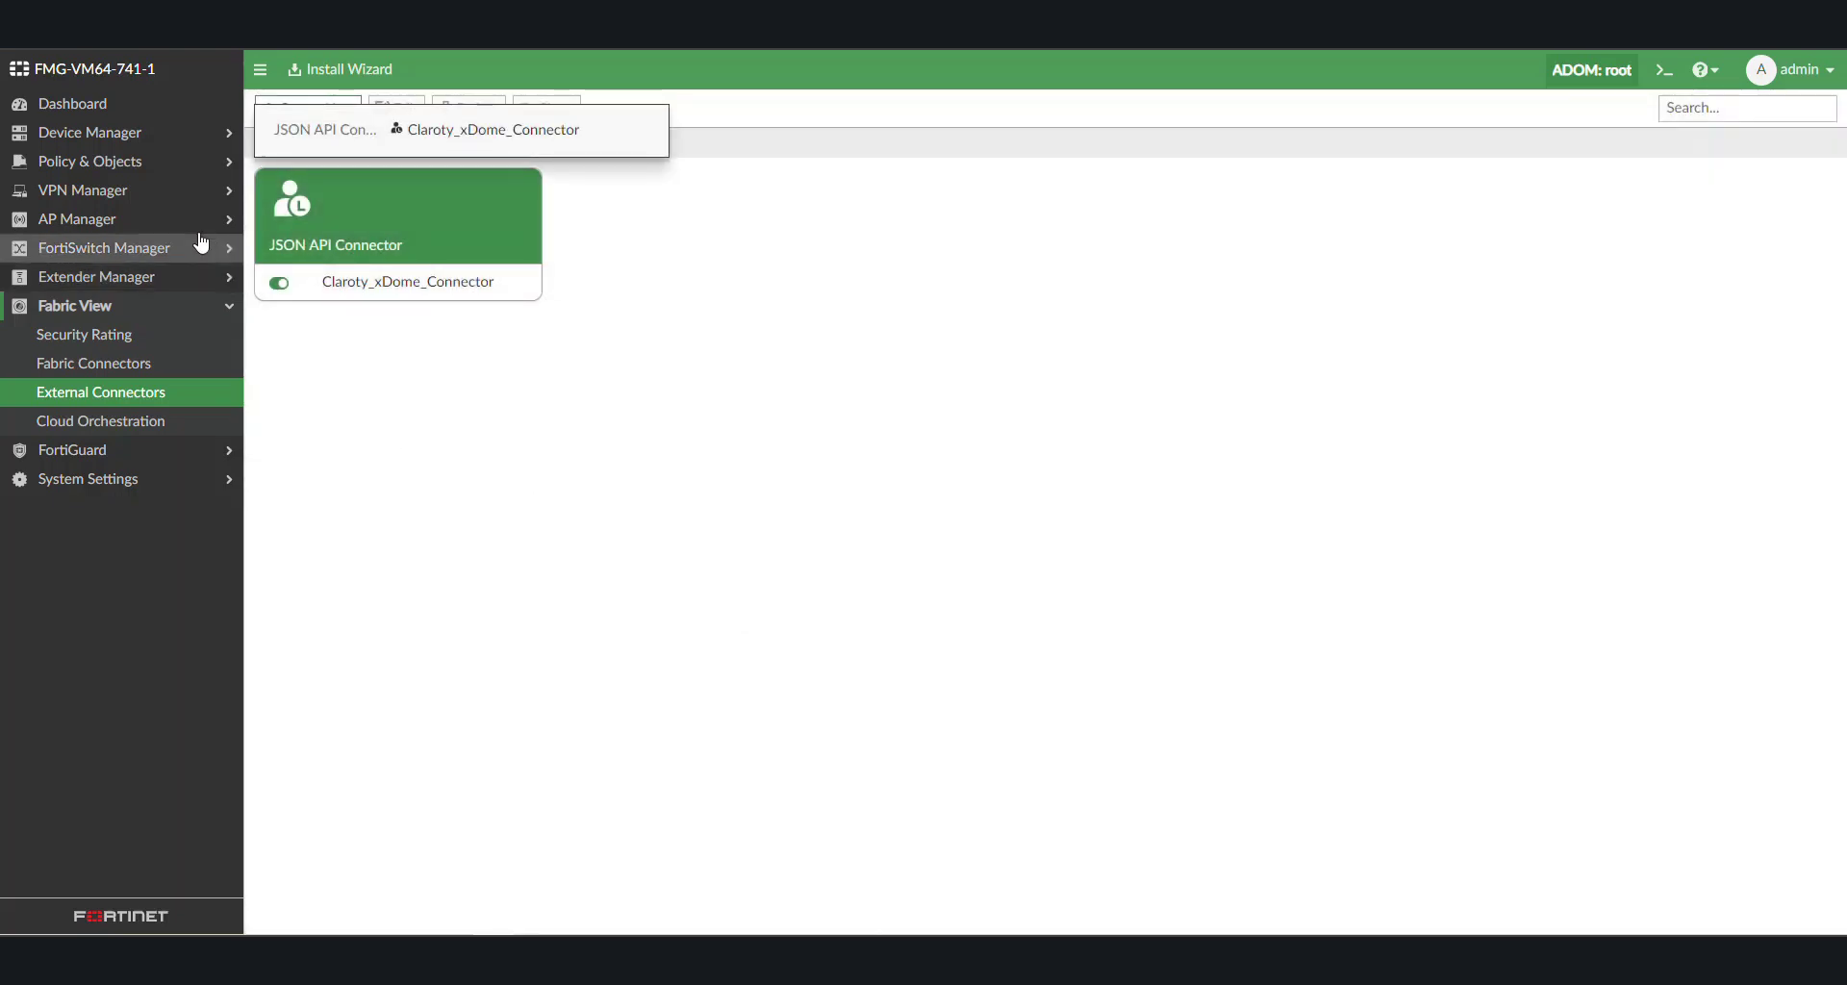
Start a new firewall address among the Firewall Objects of Policy & Objects and name it "Controller Group"
left_click(158, 165)
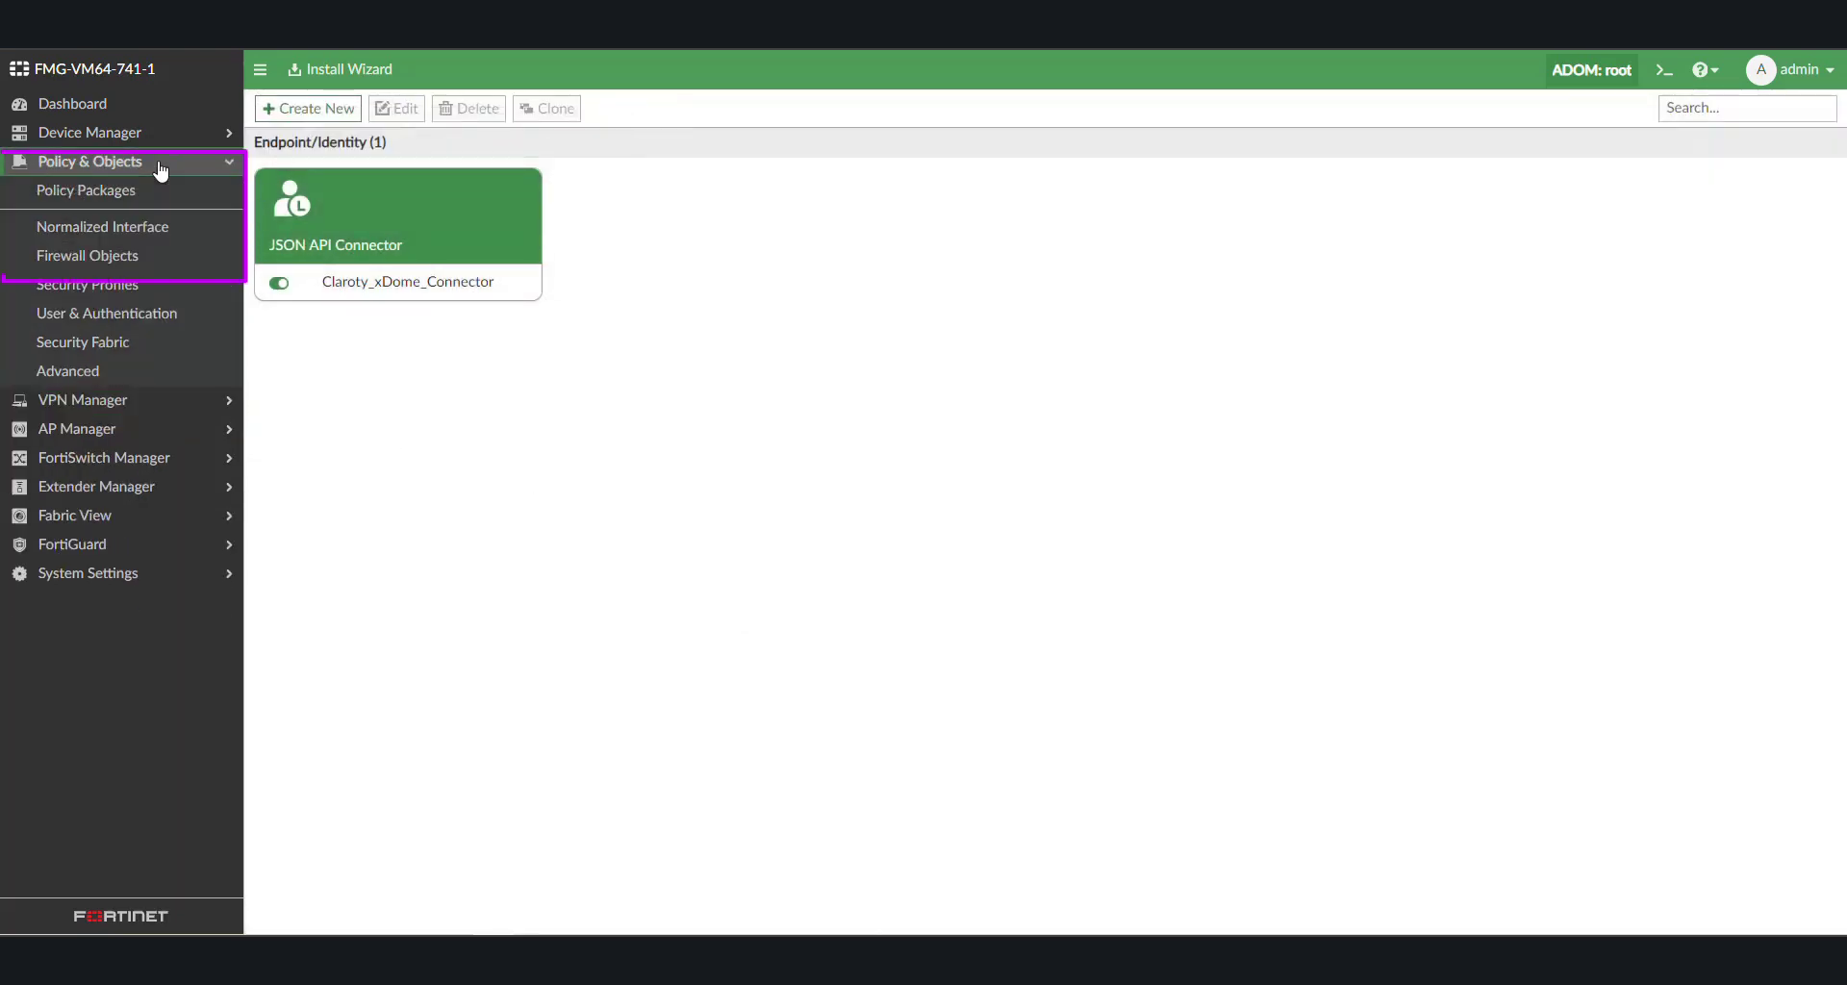
left_click(144, 258)
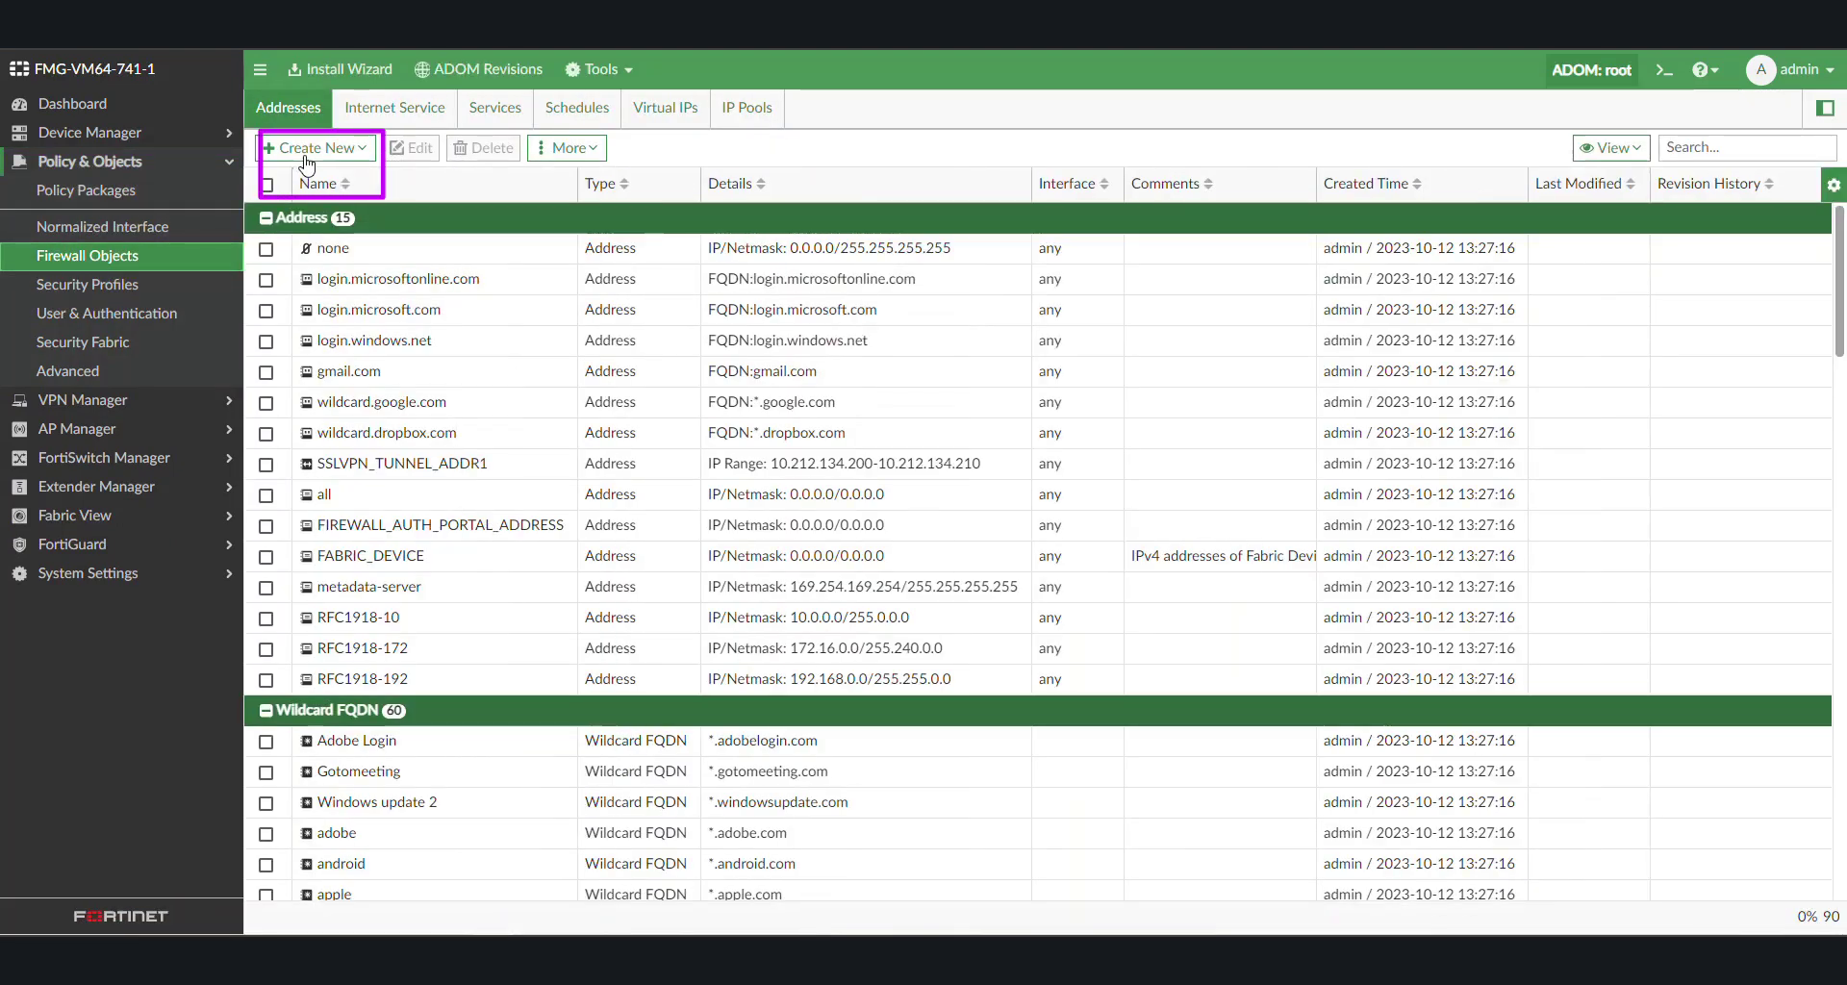
left_click(303, 149)
left_click(310, 180)
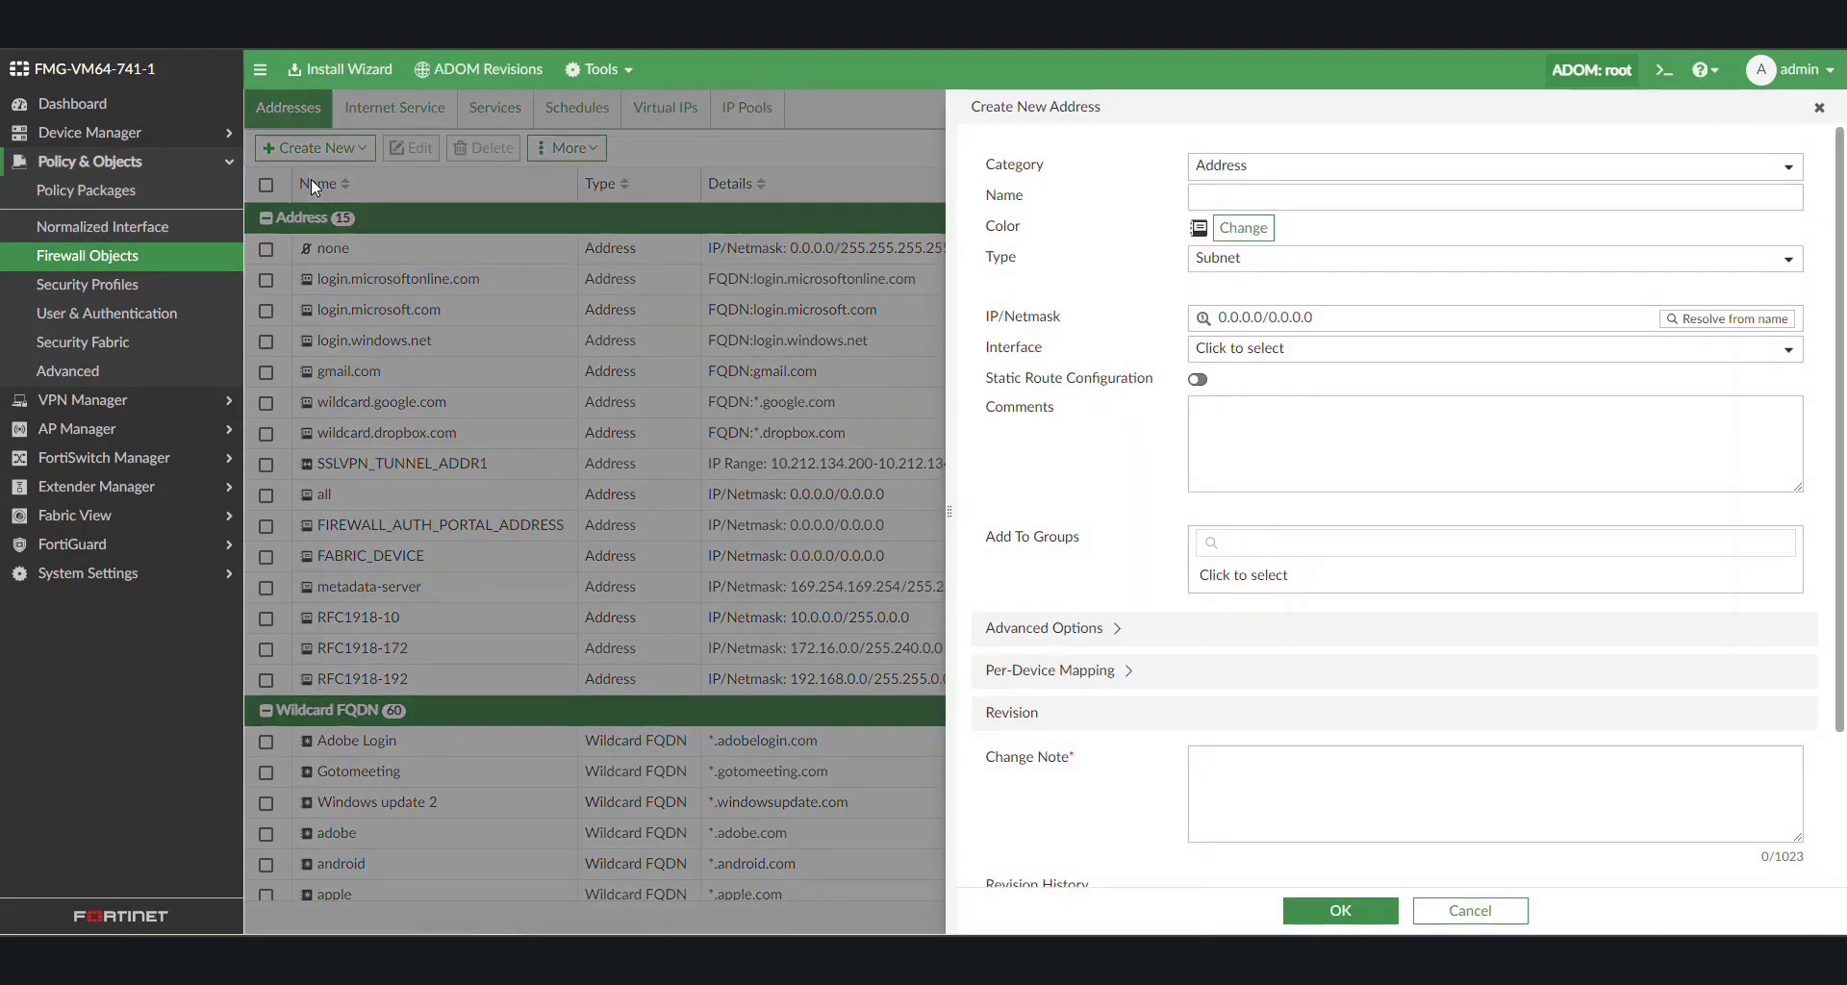
left_click(1289, 174)
left_click(1264, 250)
left_click(1246, 197)
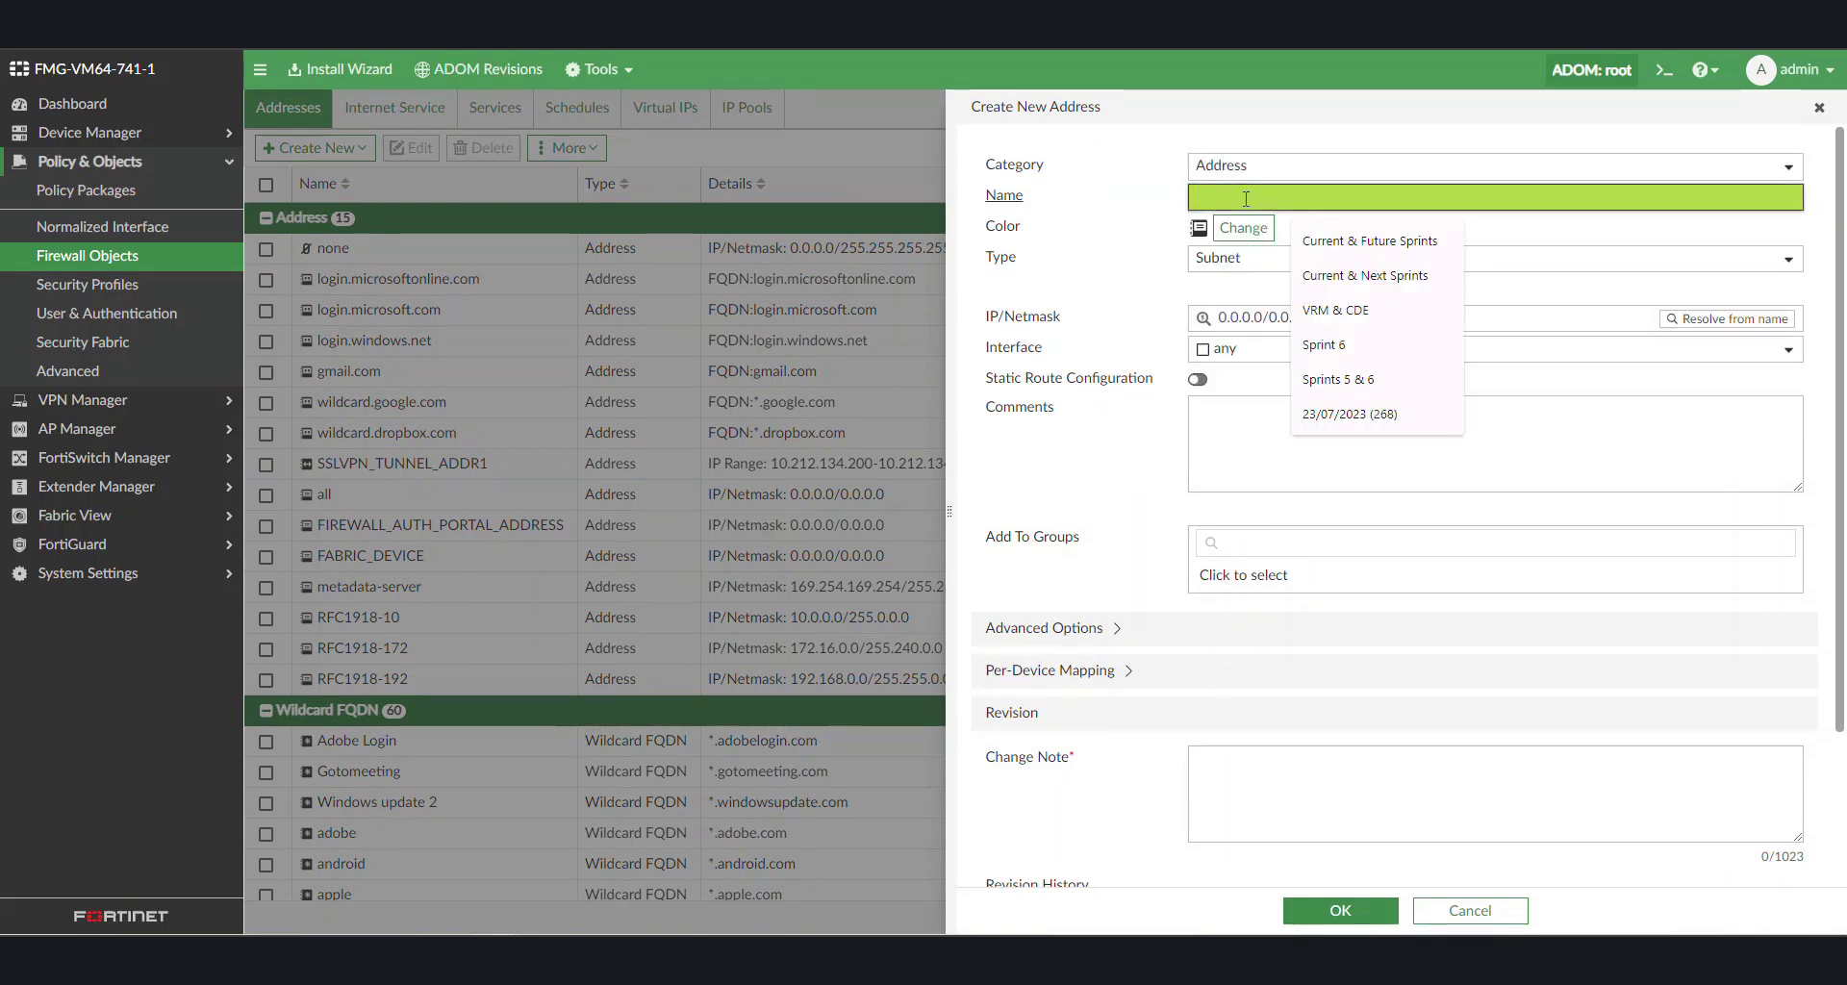
type("Controller Group")
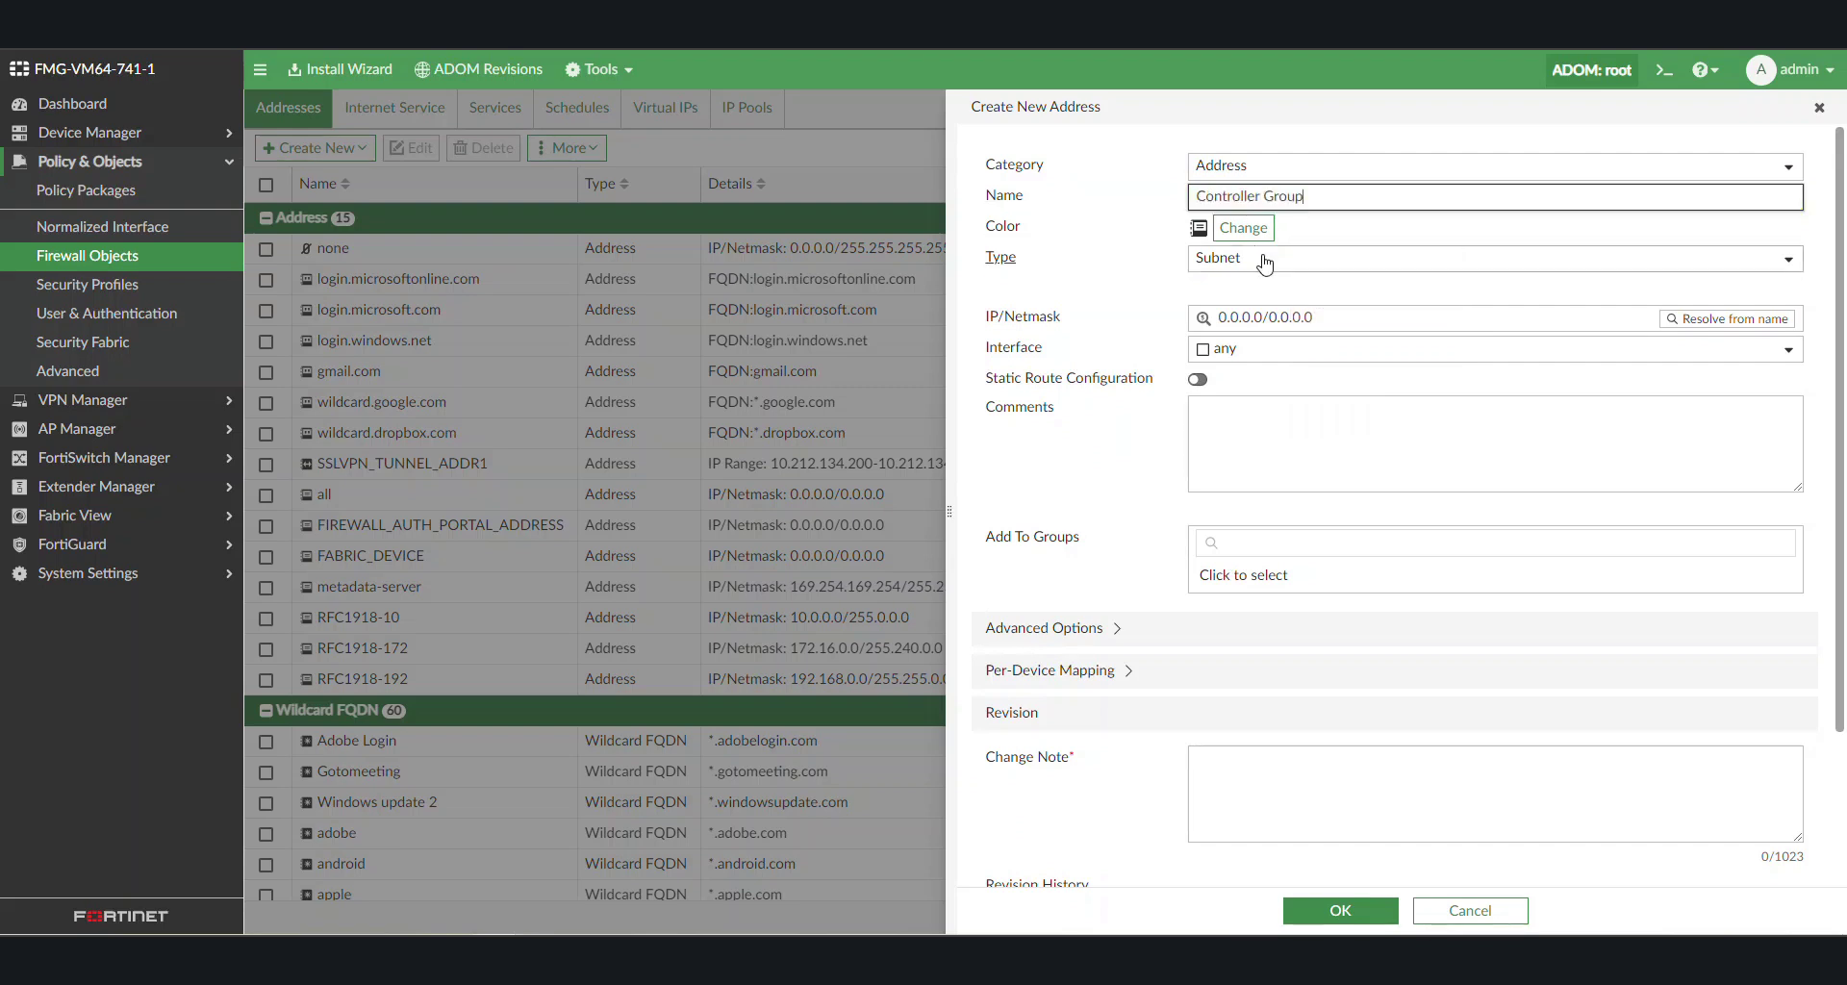
Make Controller Group a Dynamic address of sub type Fortinet Single Sign-On (FSSO) with FSSO group js_Claroty_xDome_Connector_Controllers
left_click(1265, 260)
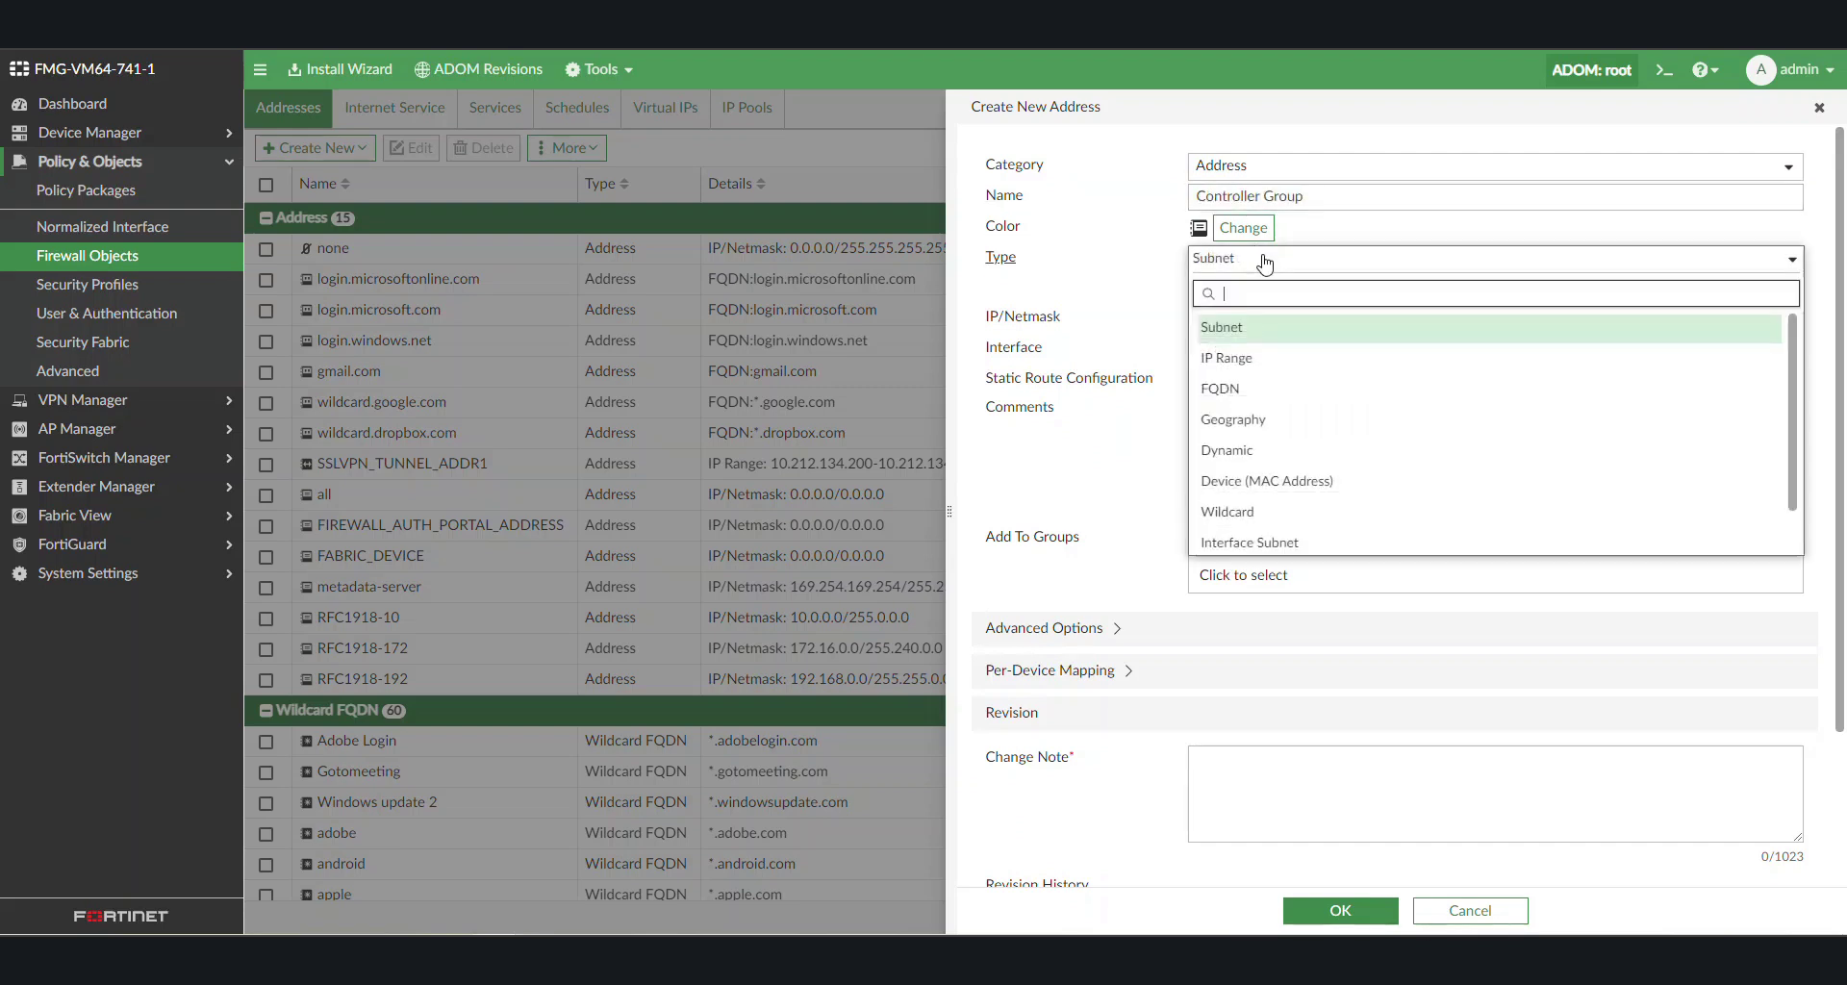
left_click(1251, 450)
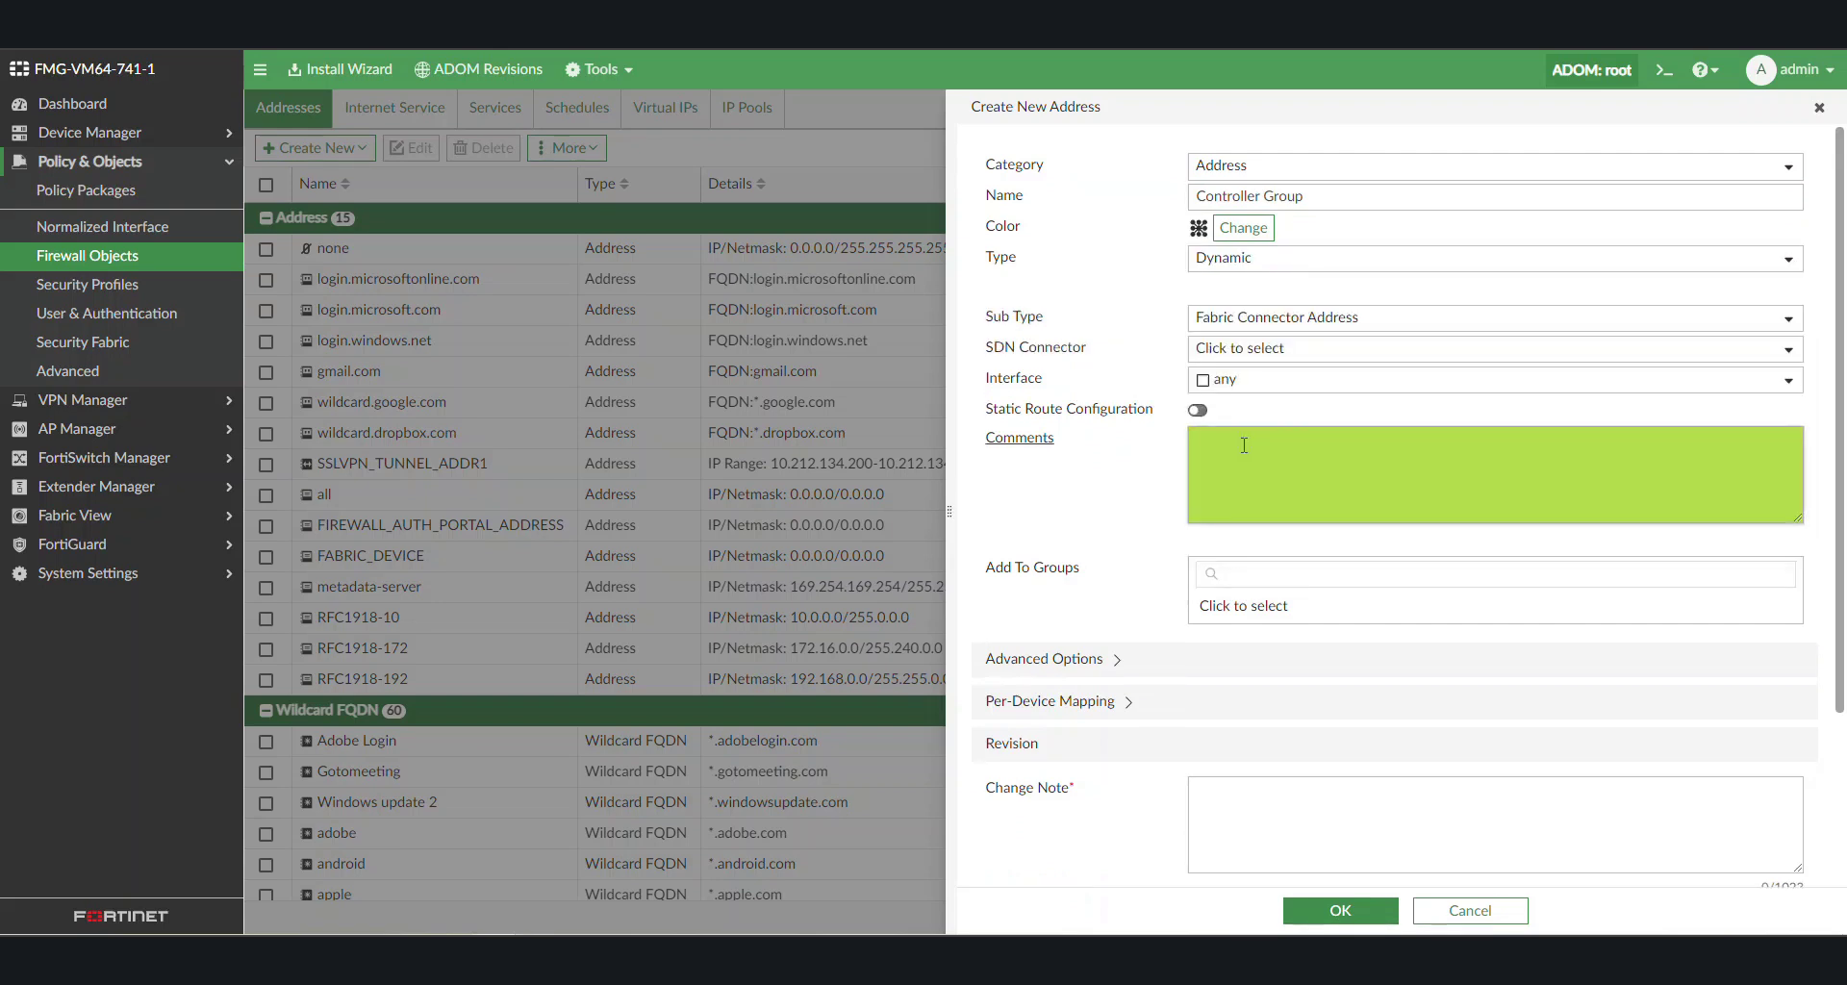
left_click(1289, 327)
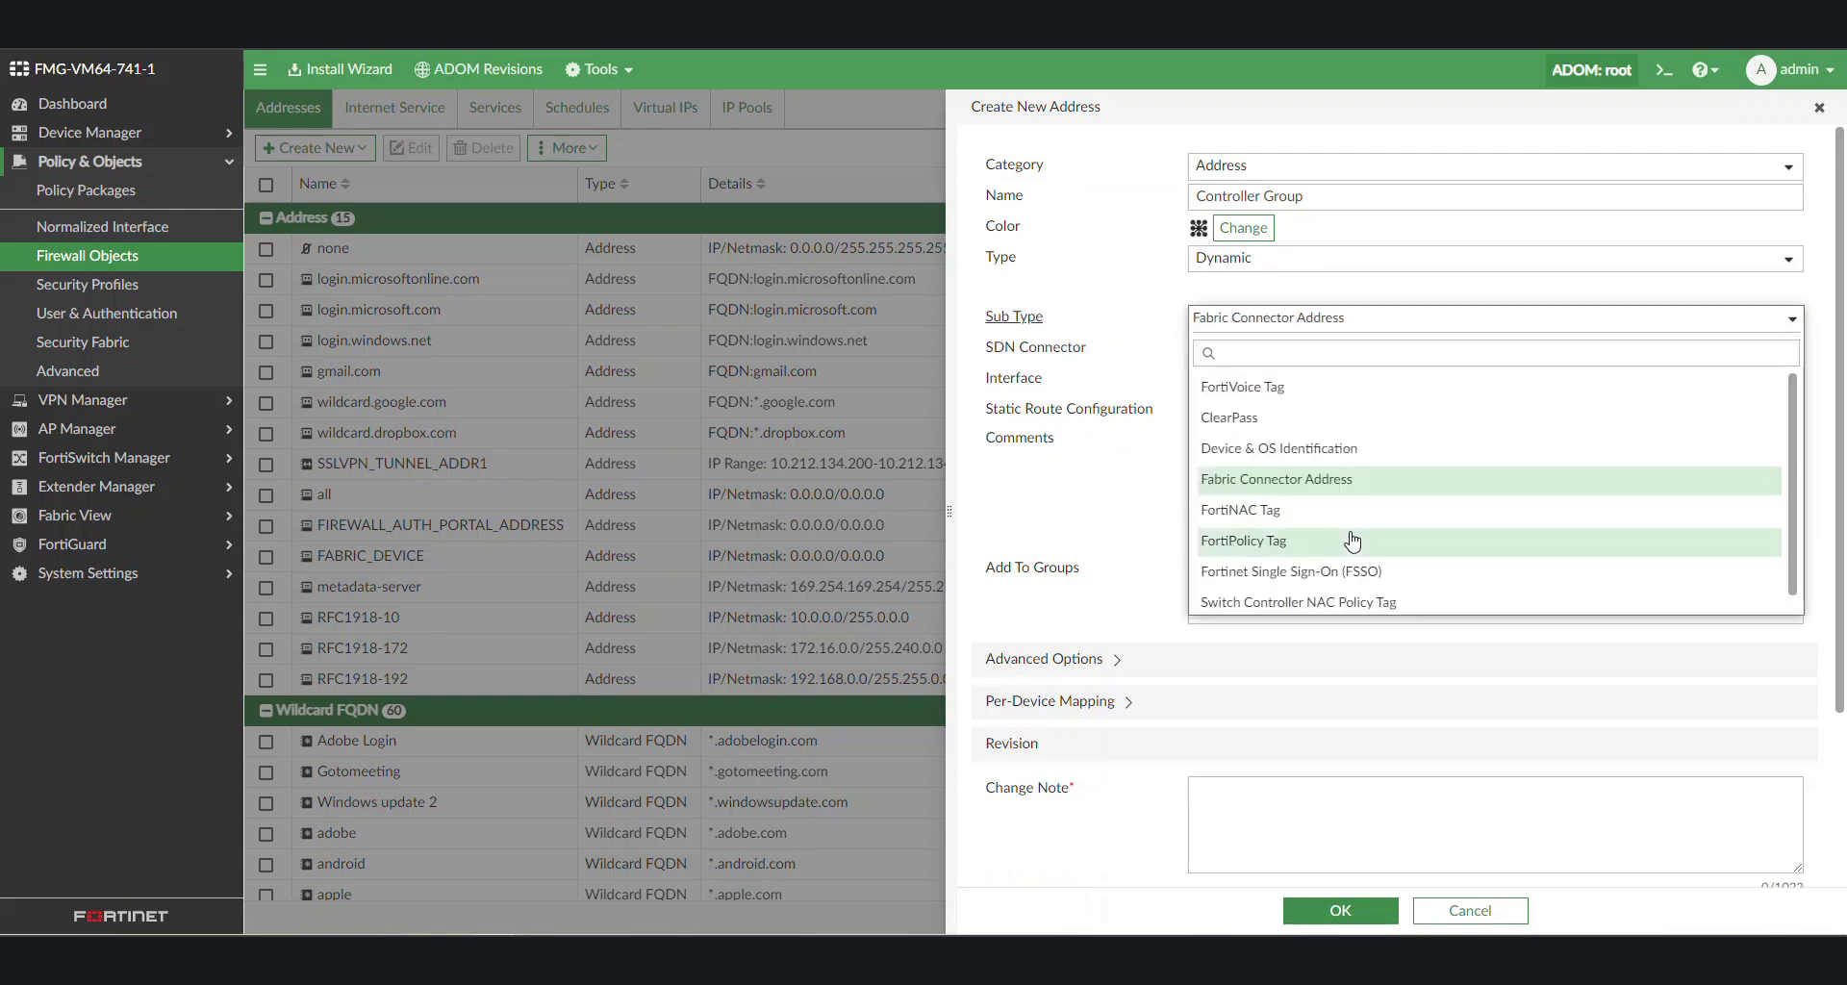
left_click(1280, 574)
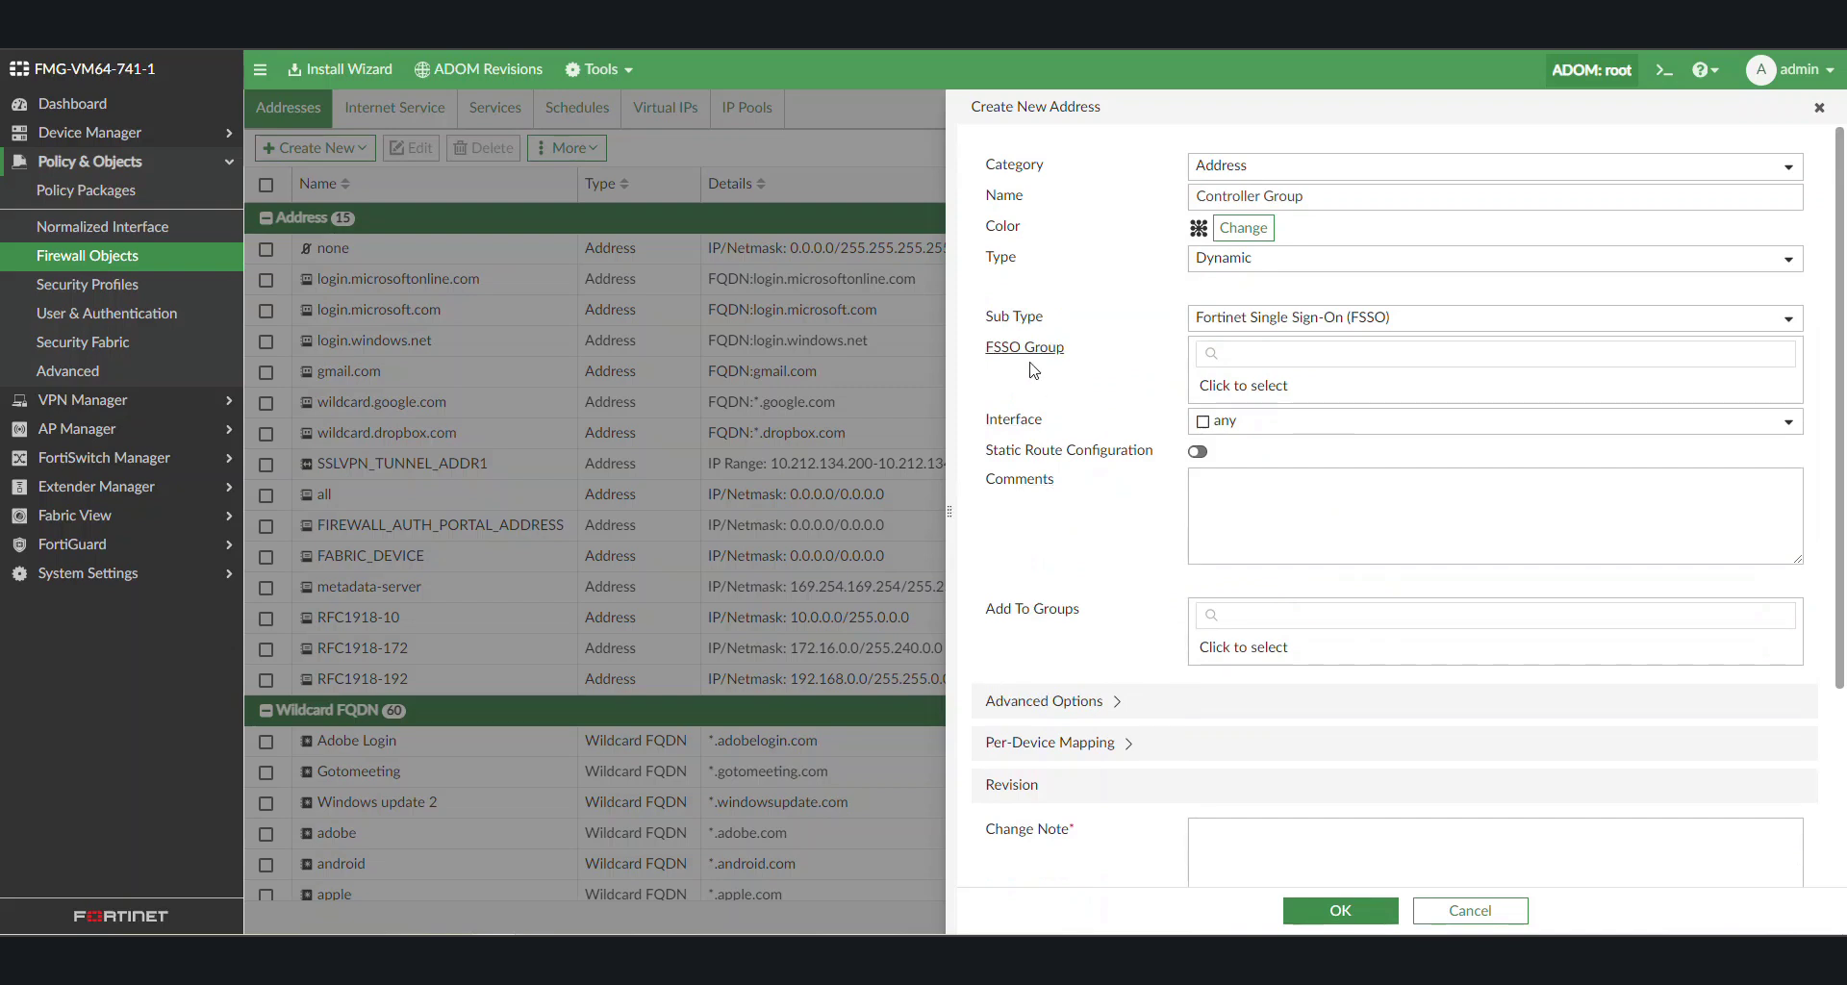
left_click(1299, 390)
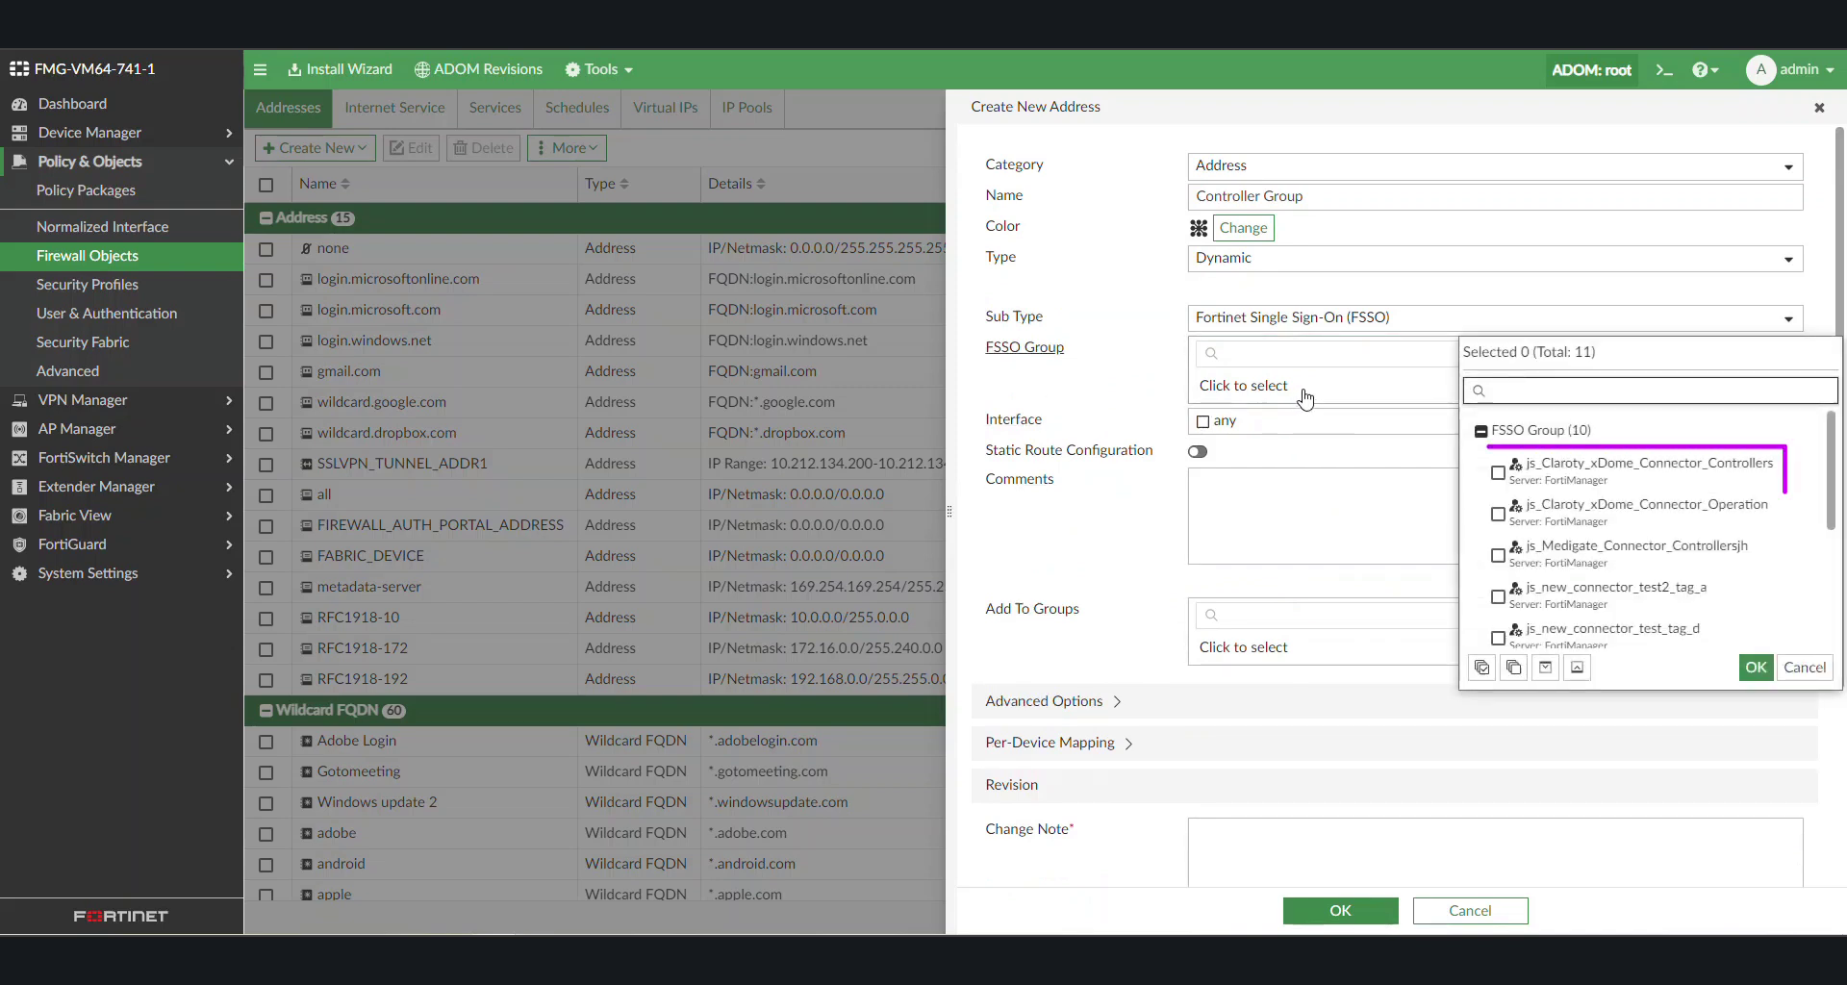
left_click(1677, 478)
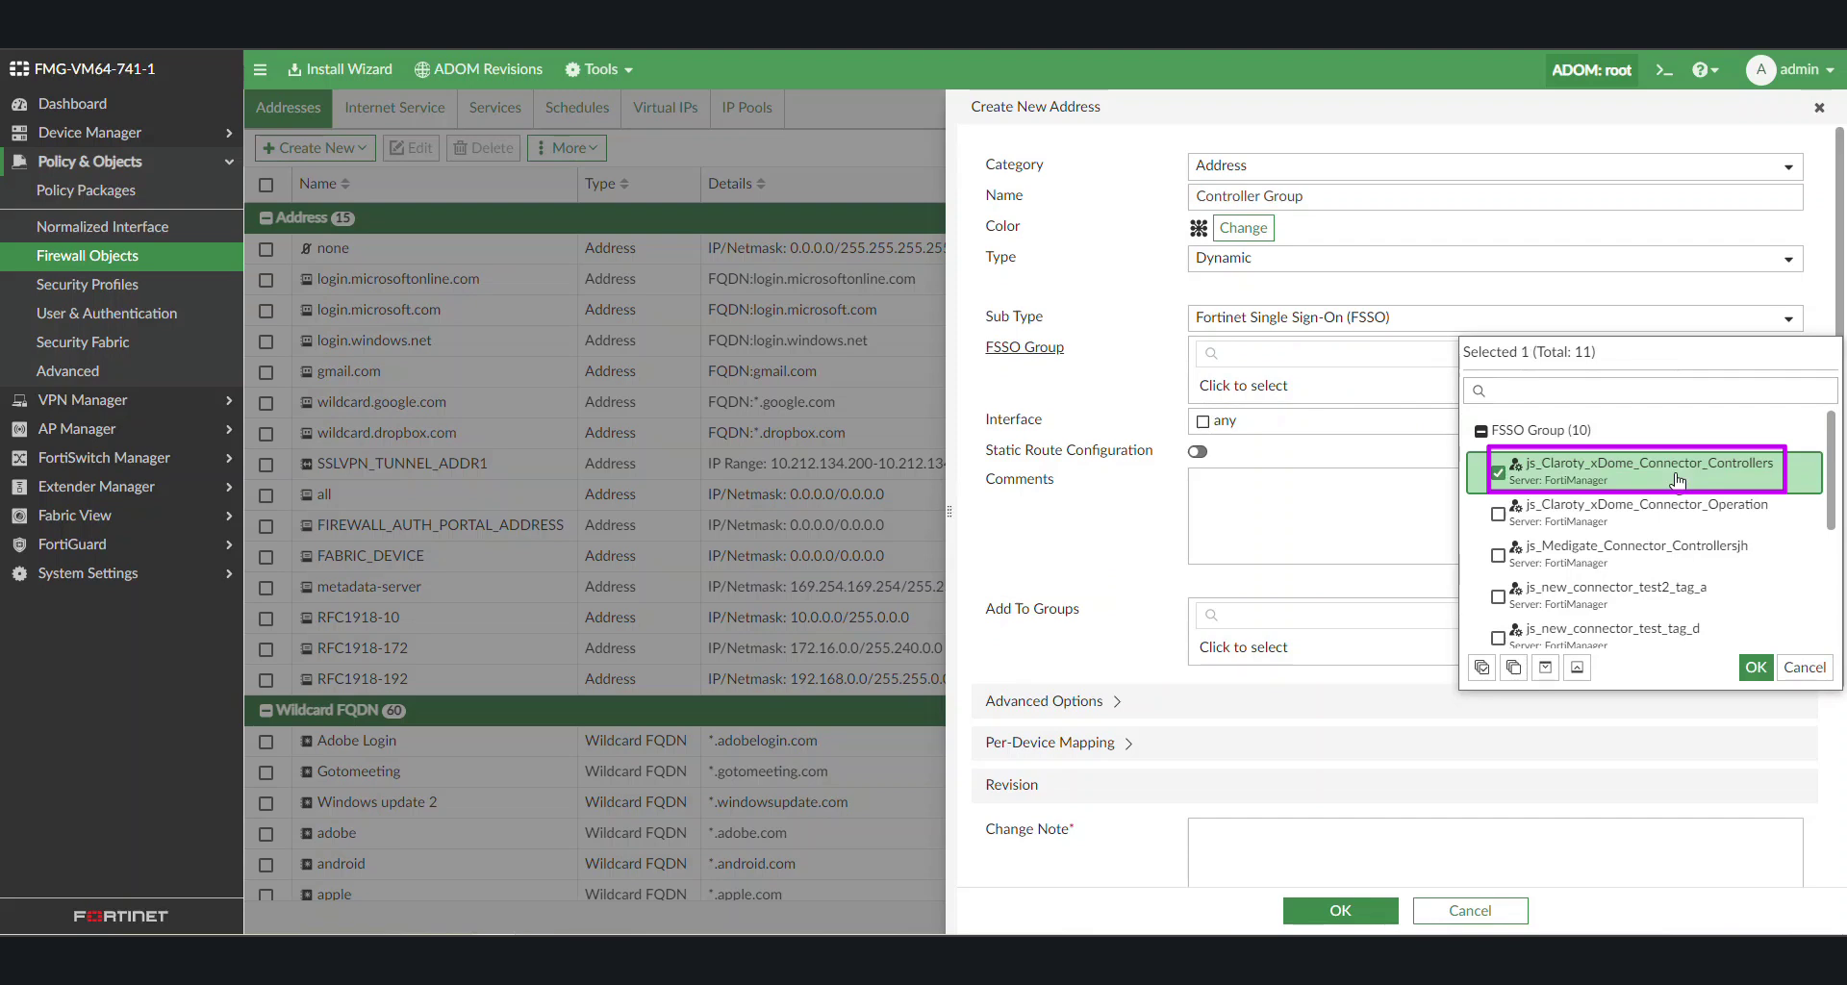
left_click(1752, 668)
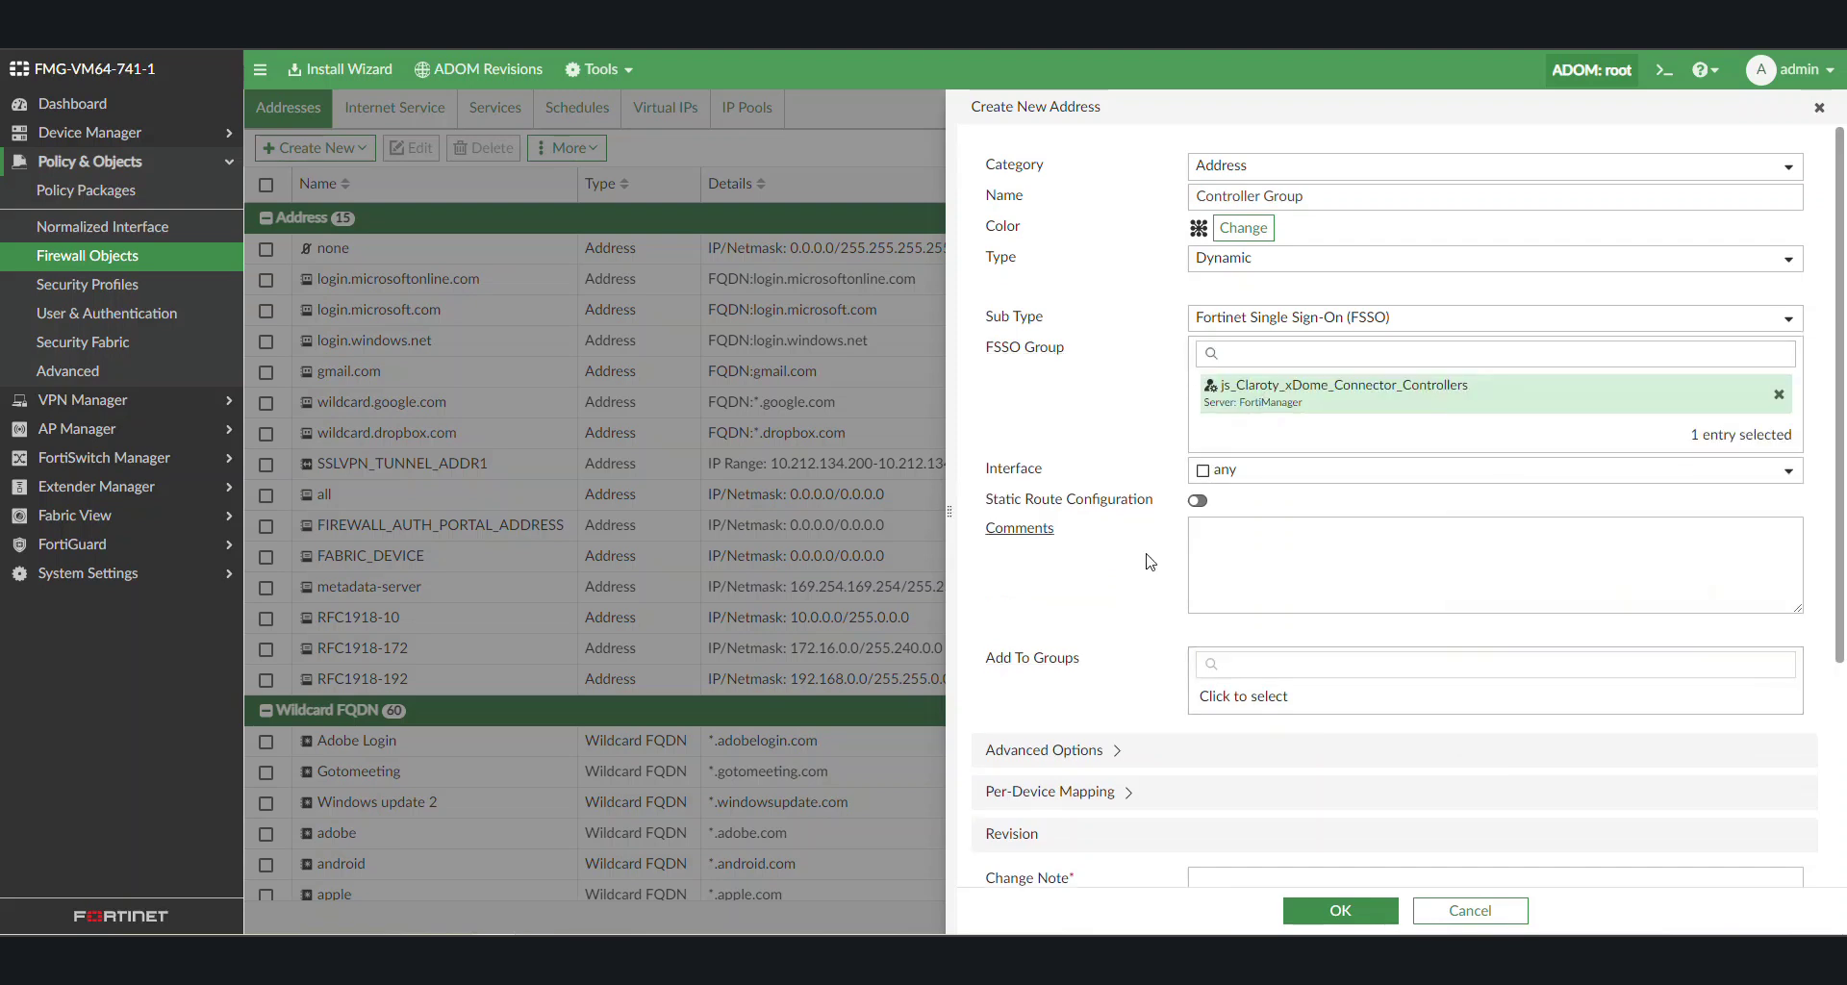
Enter the change note "demo" for the Controller Group address and save it
scroll(1162, 558, "down", 5)
left_click(1372, 611)
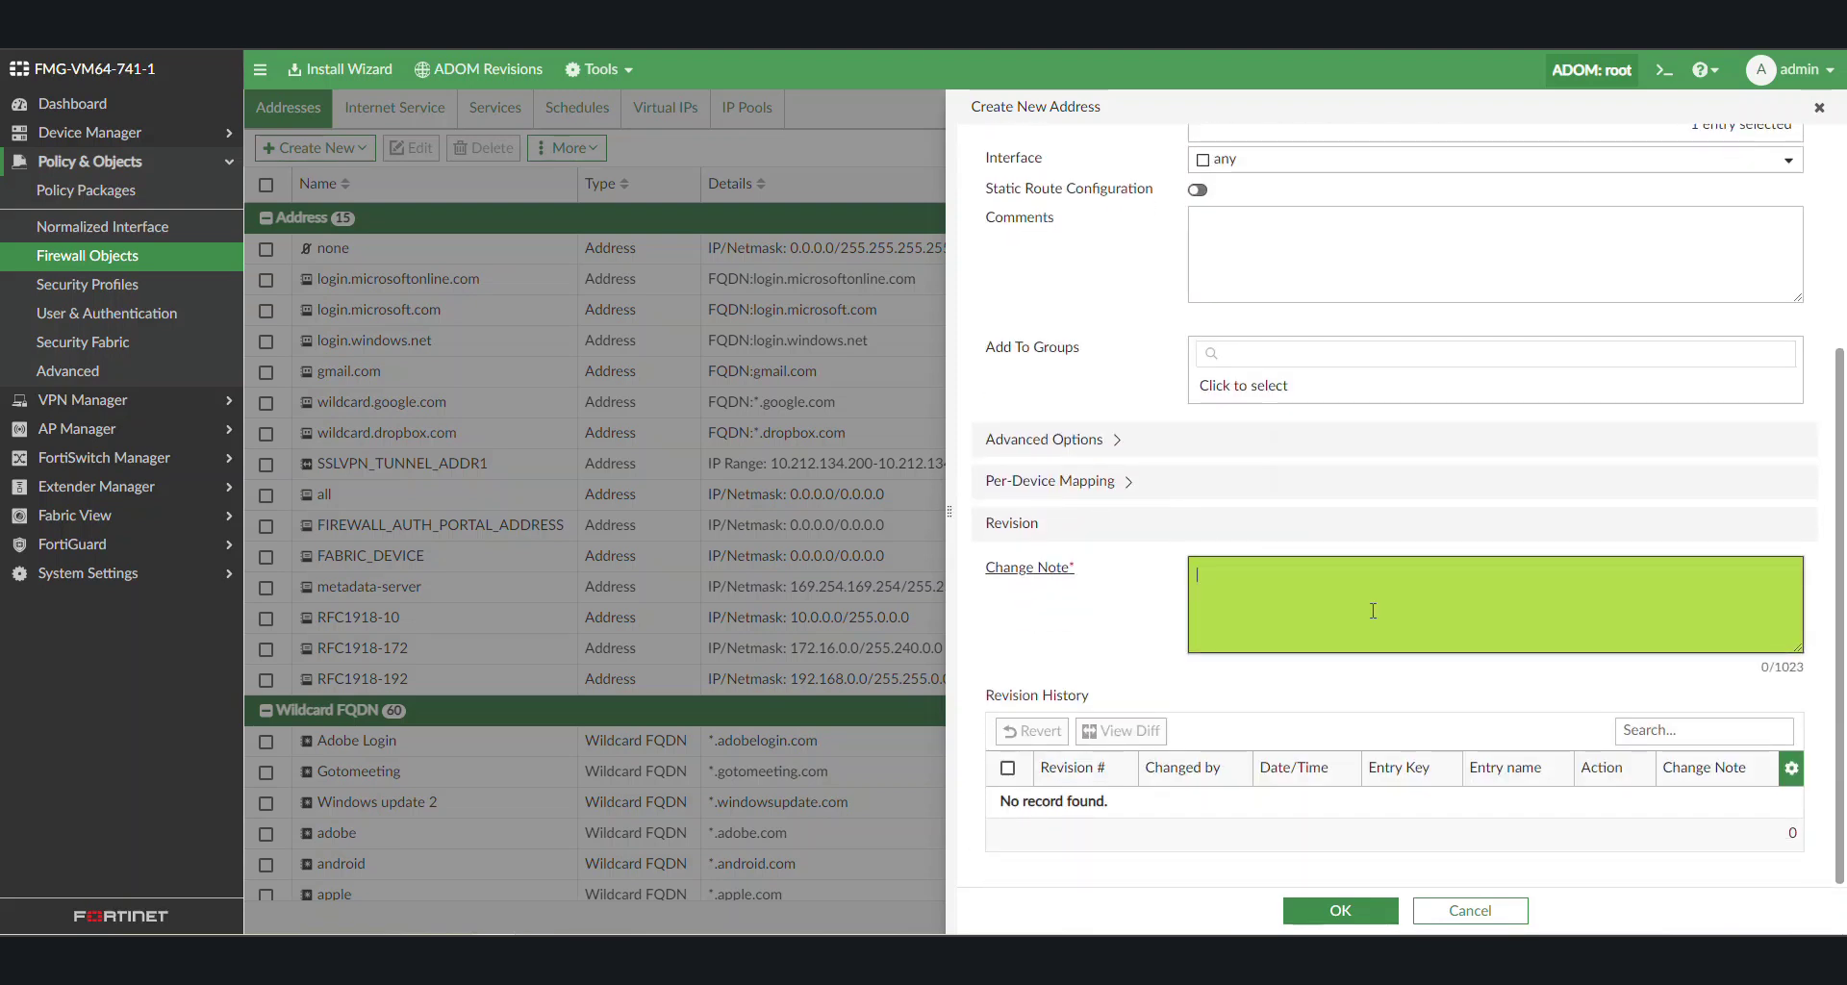
type("demo")
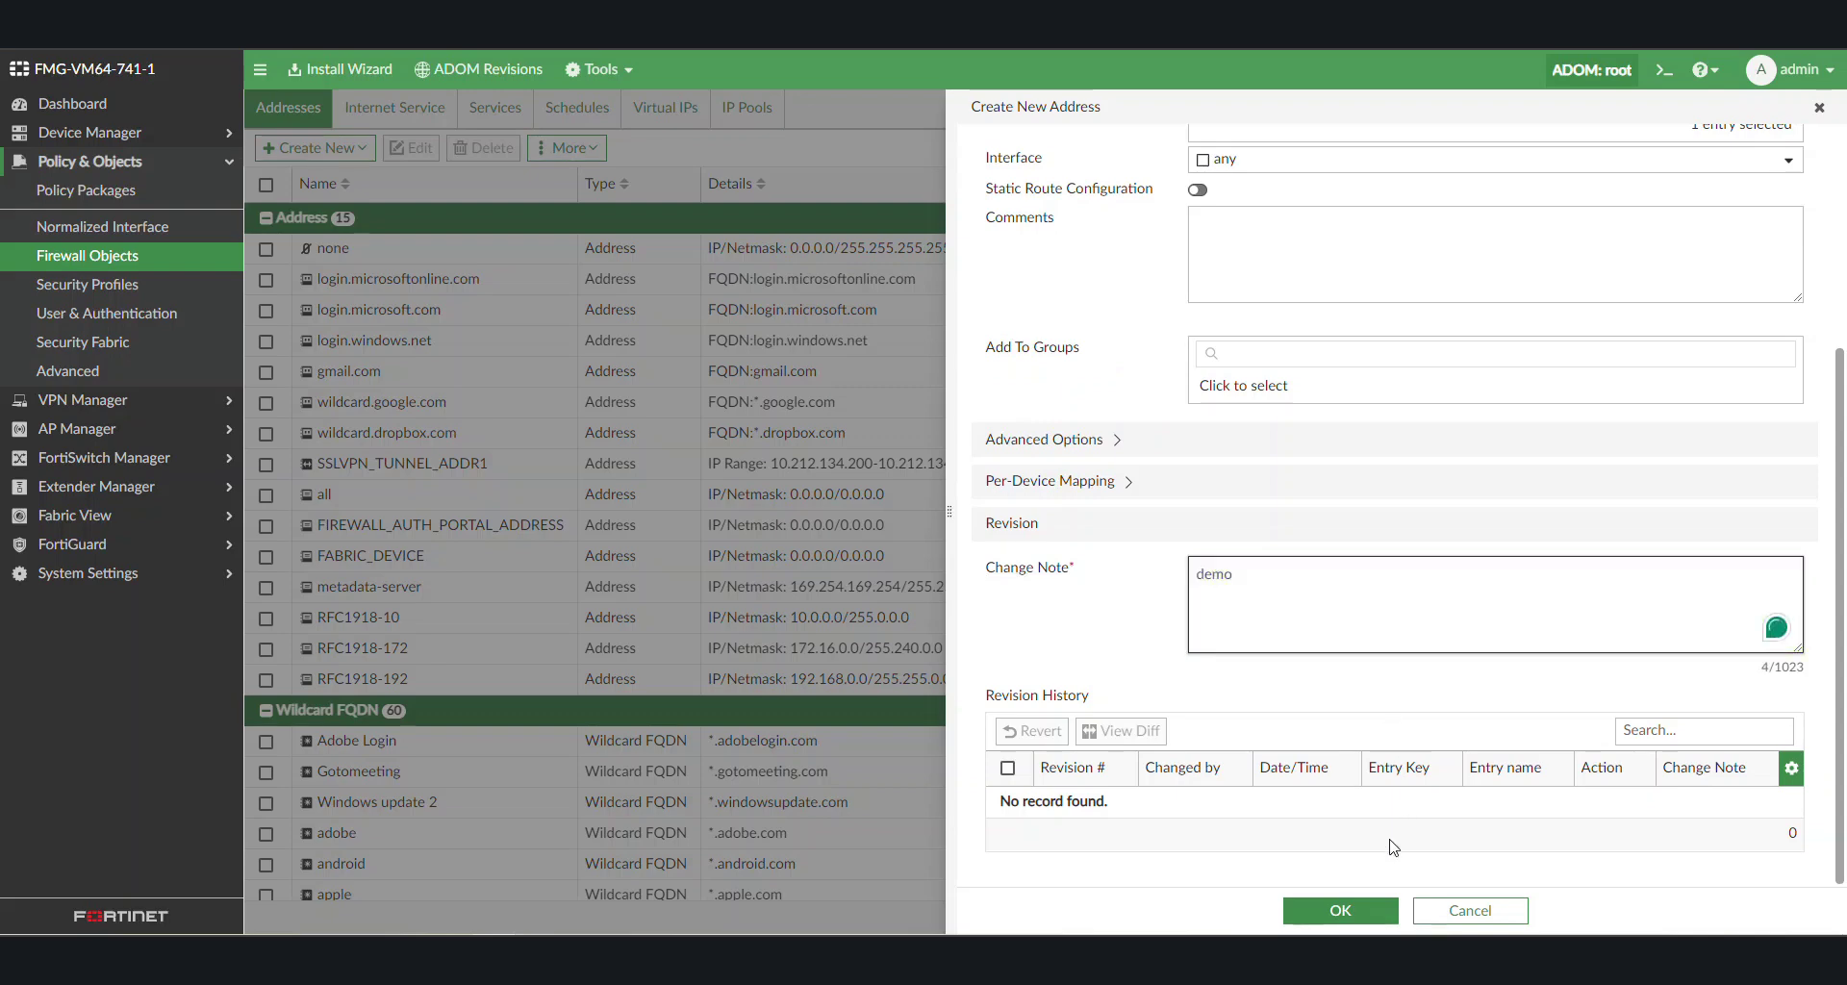
left_click(1353, 920)
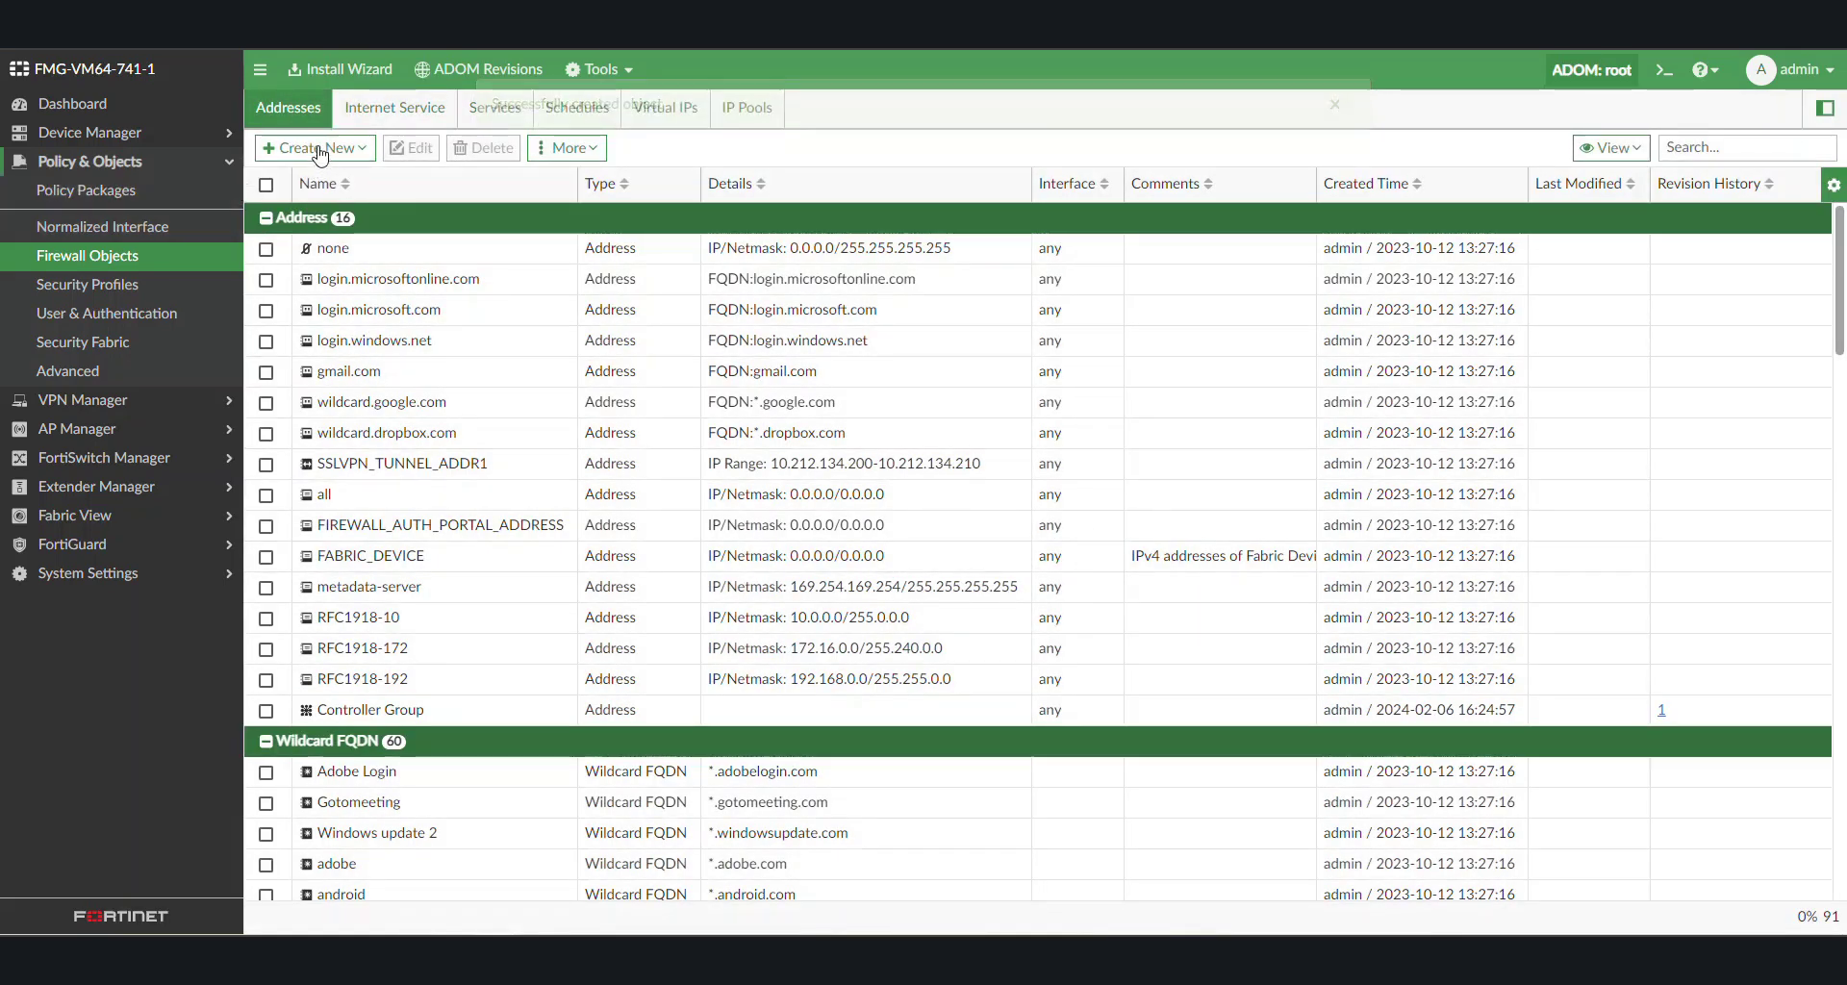
Start another new firewall address and name it "Operation Group"
left_click(319, 149)
left_click(325, 177)
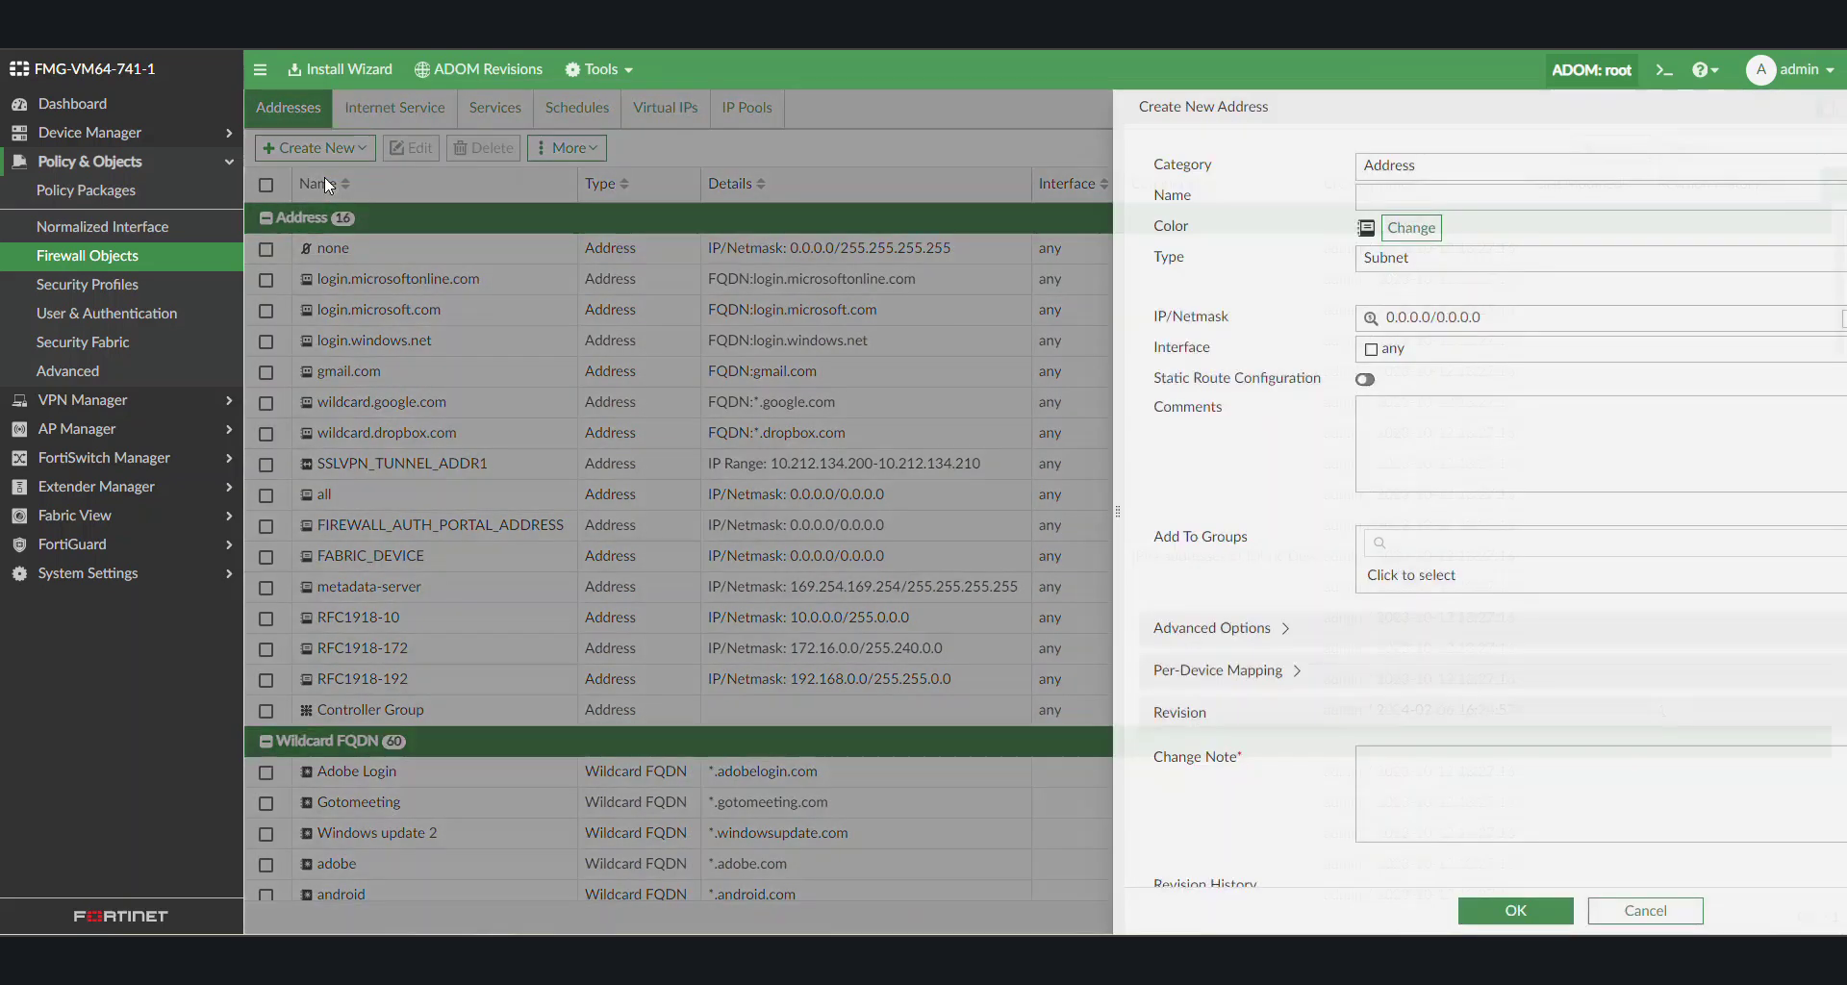
left_click(1228, 193)
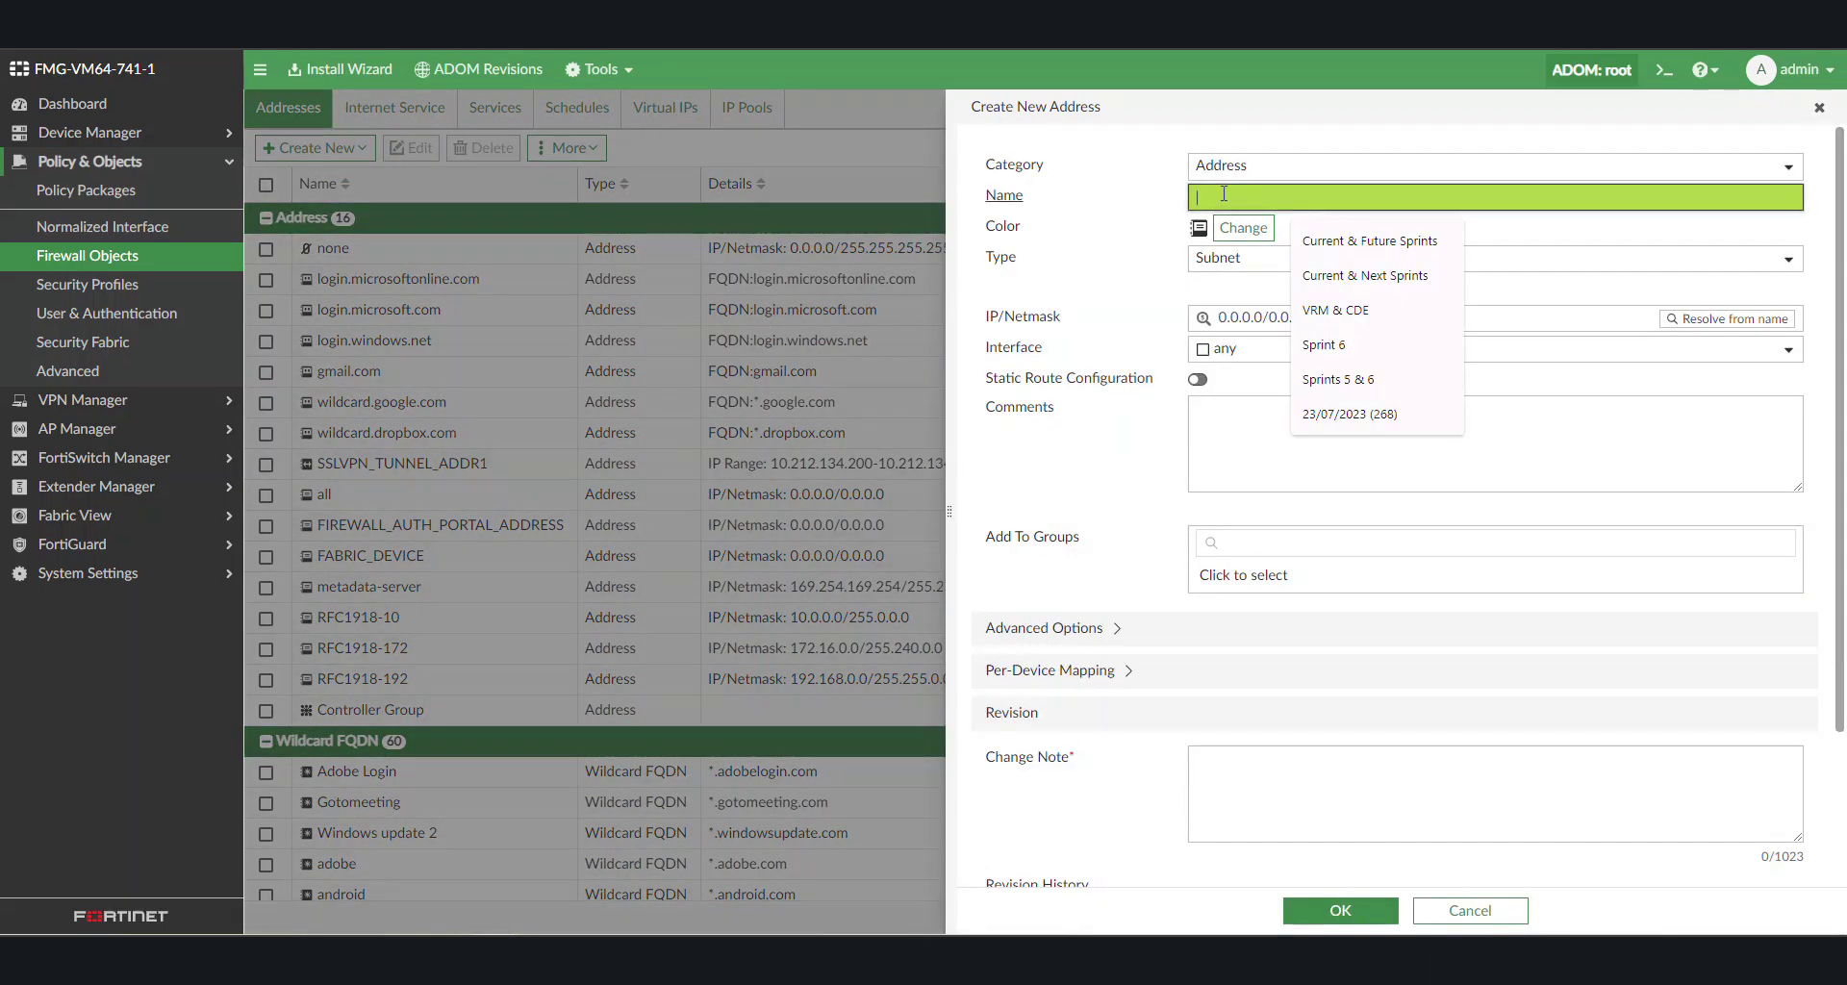
type("Operation Group")
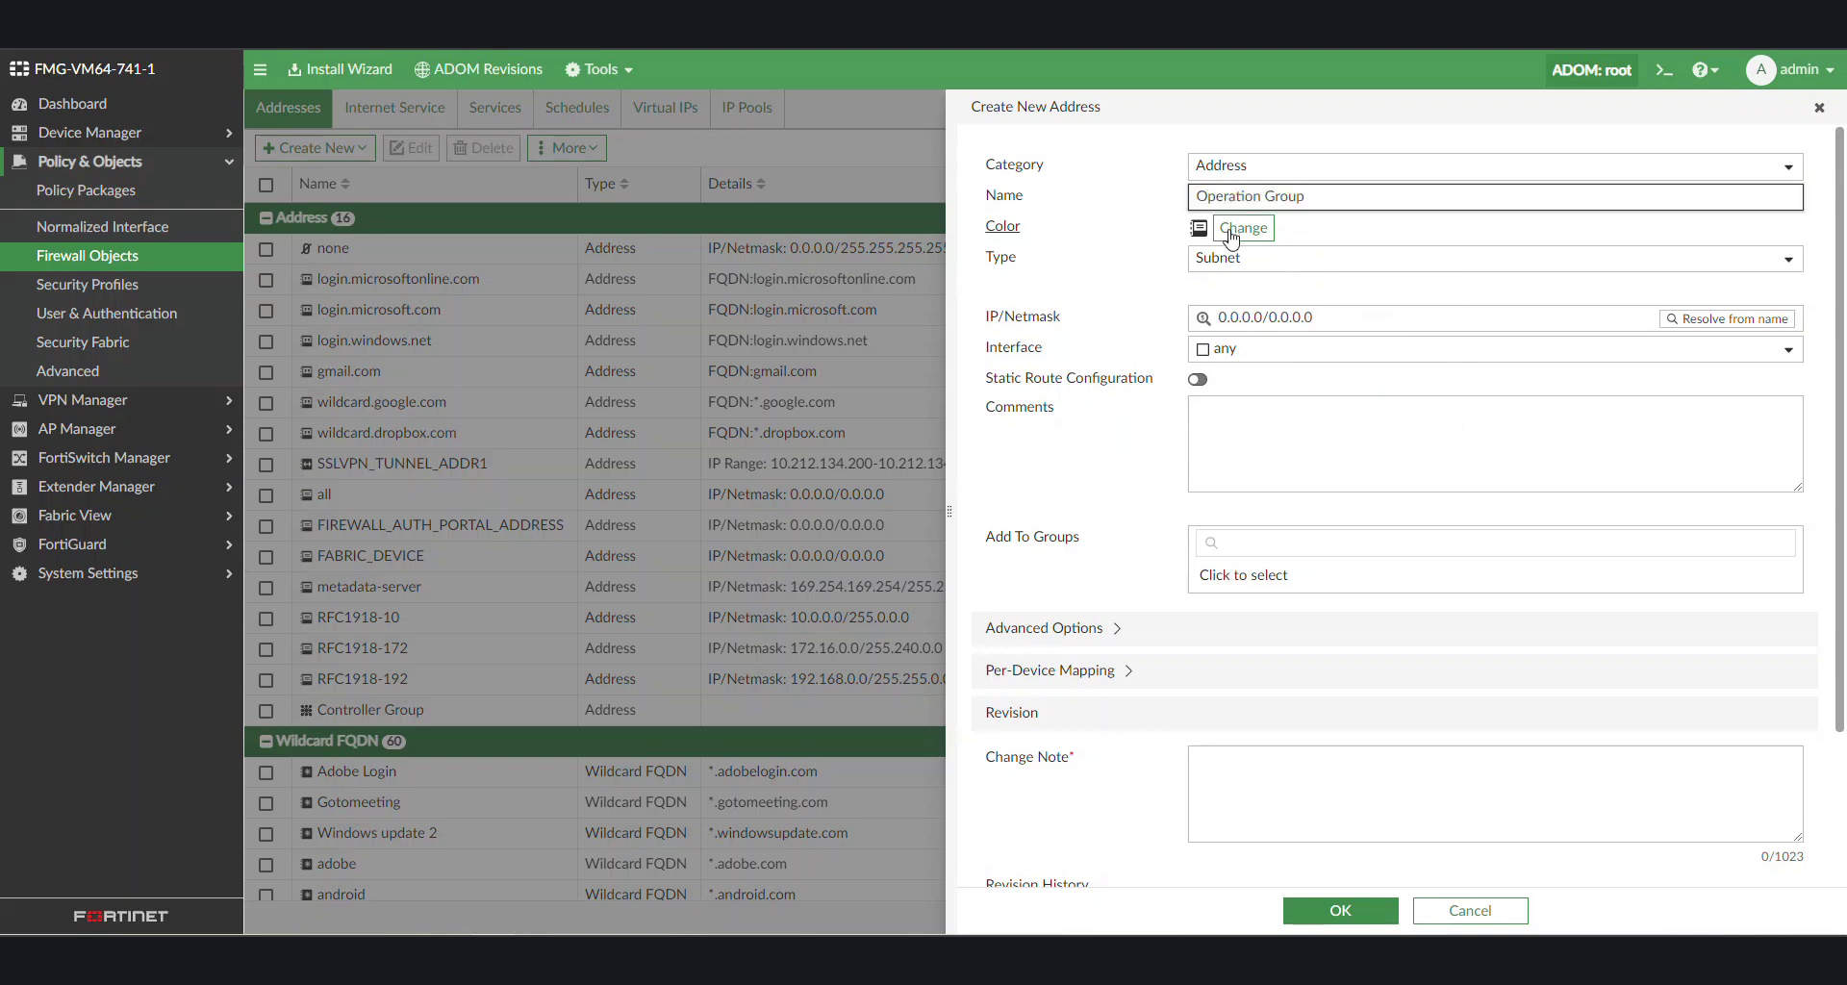
Make Operation Group a Dynamic address of sub type Fortinet Single Sign-On (FSSO) with FSSO group js_Claroty_xDome_Connector_Operation
left_click(1232, 258)
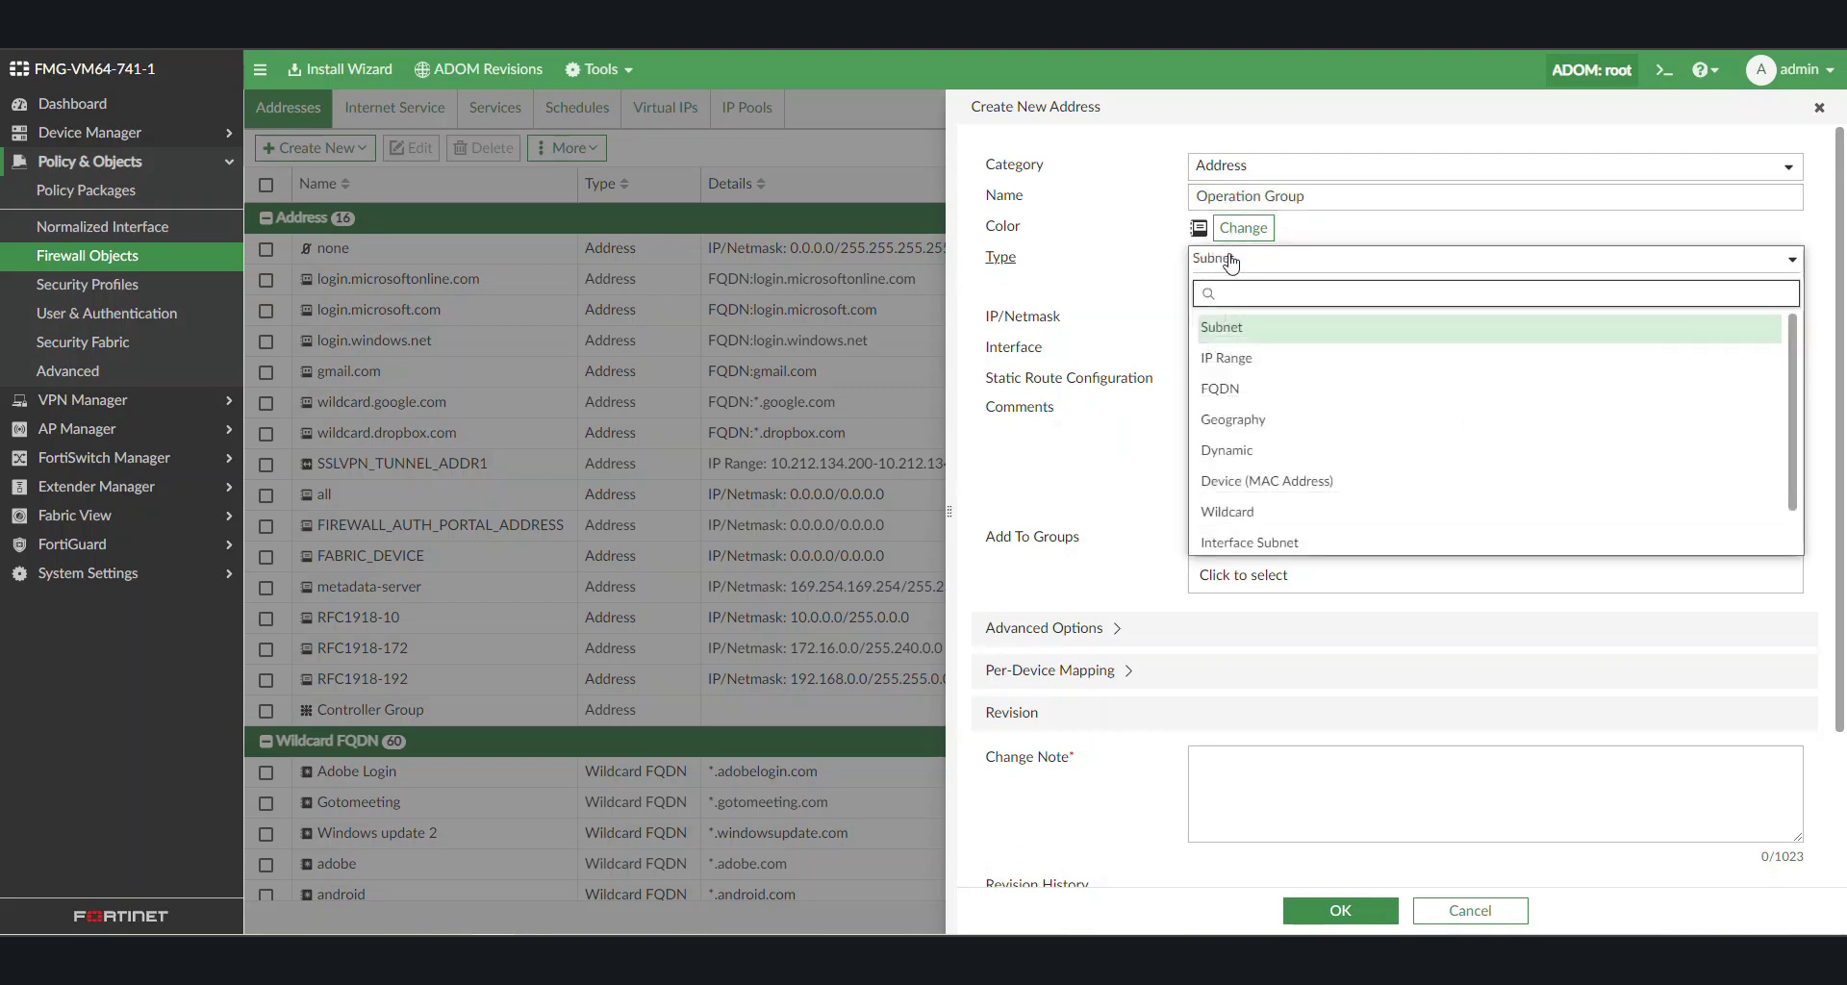
left_click(1274, 453)
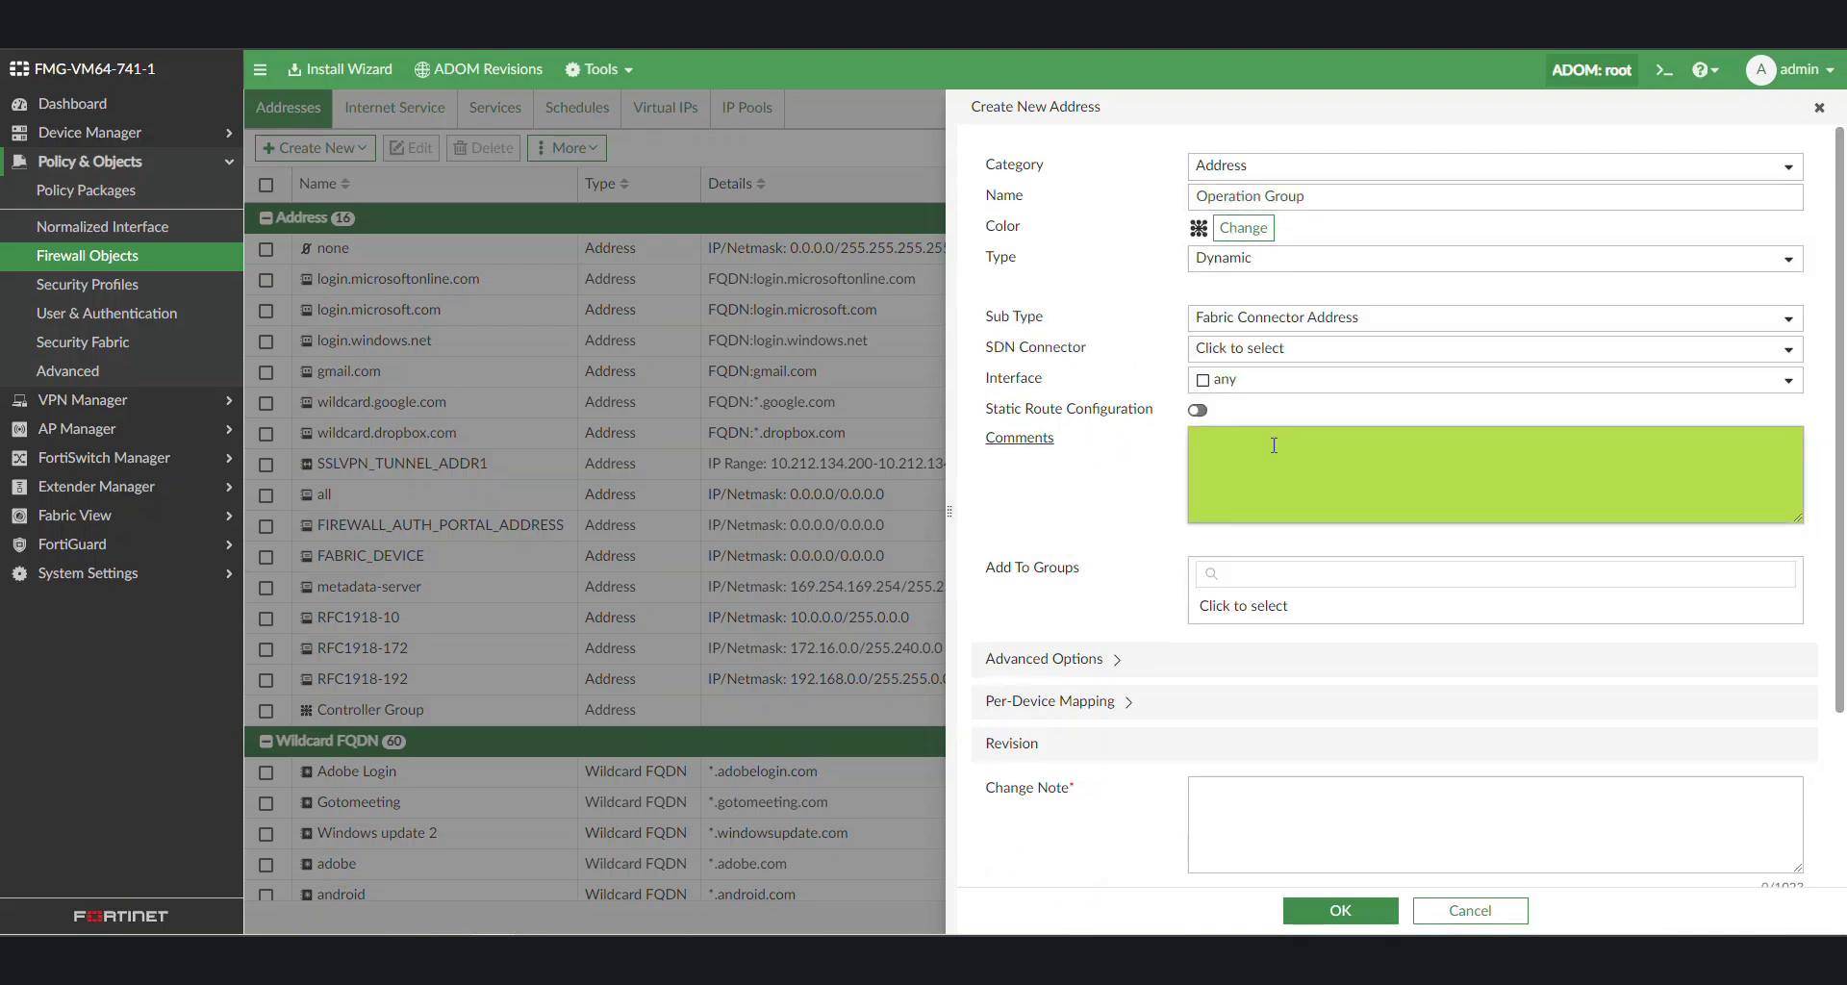
left_click(1282, 320)
left_click(1290, 571)
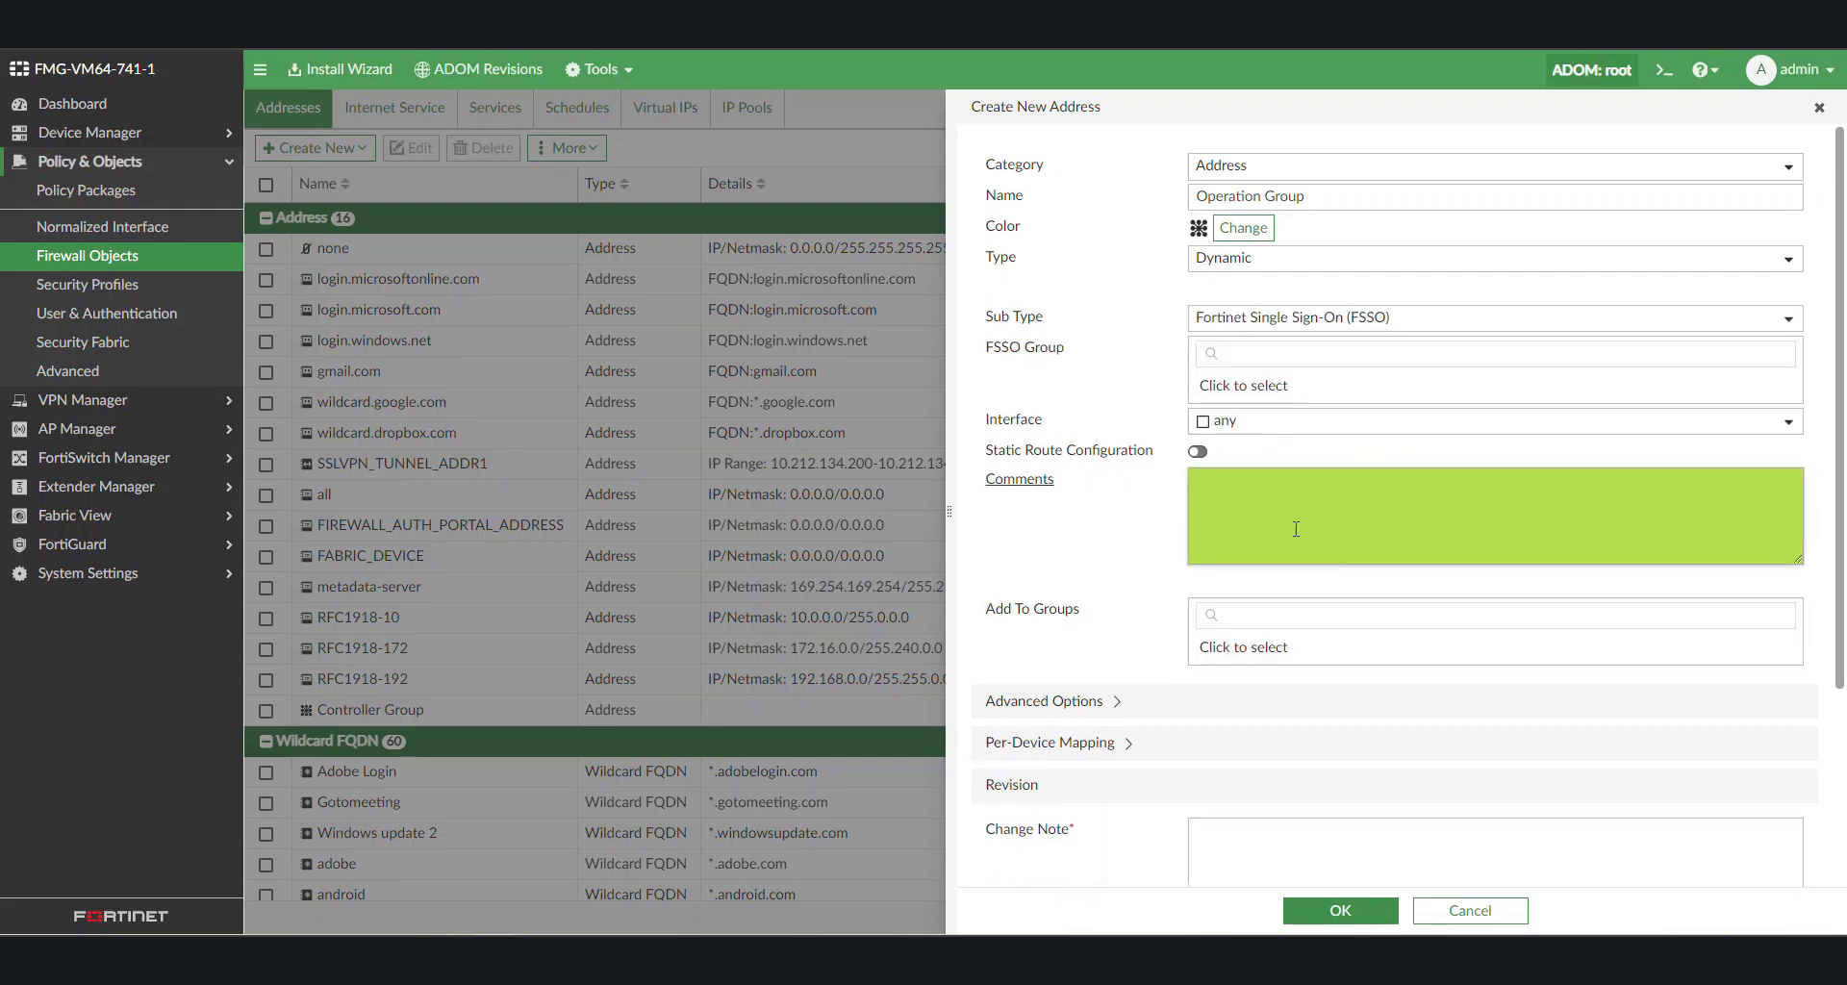
left_click(1259, 389)
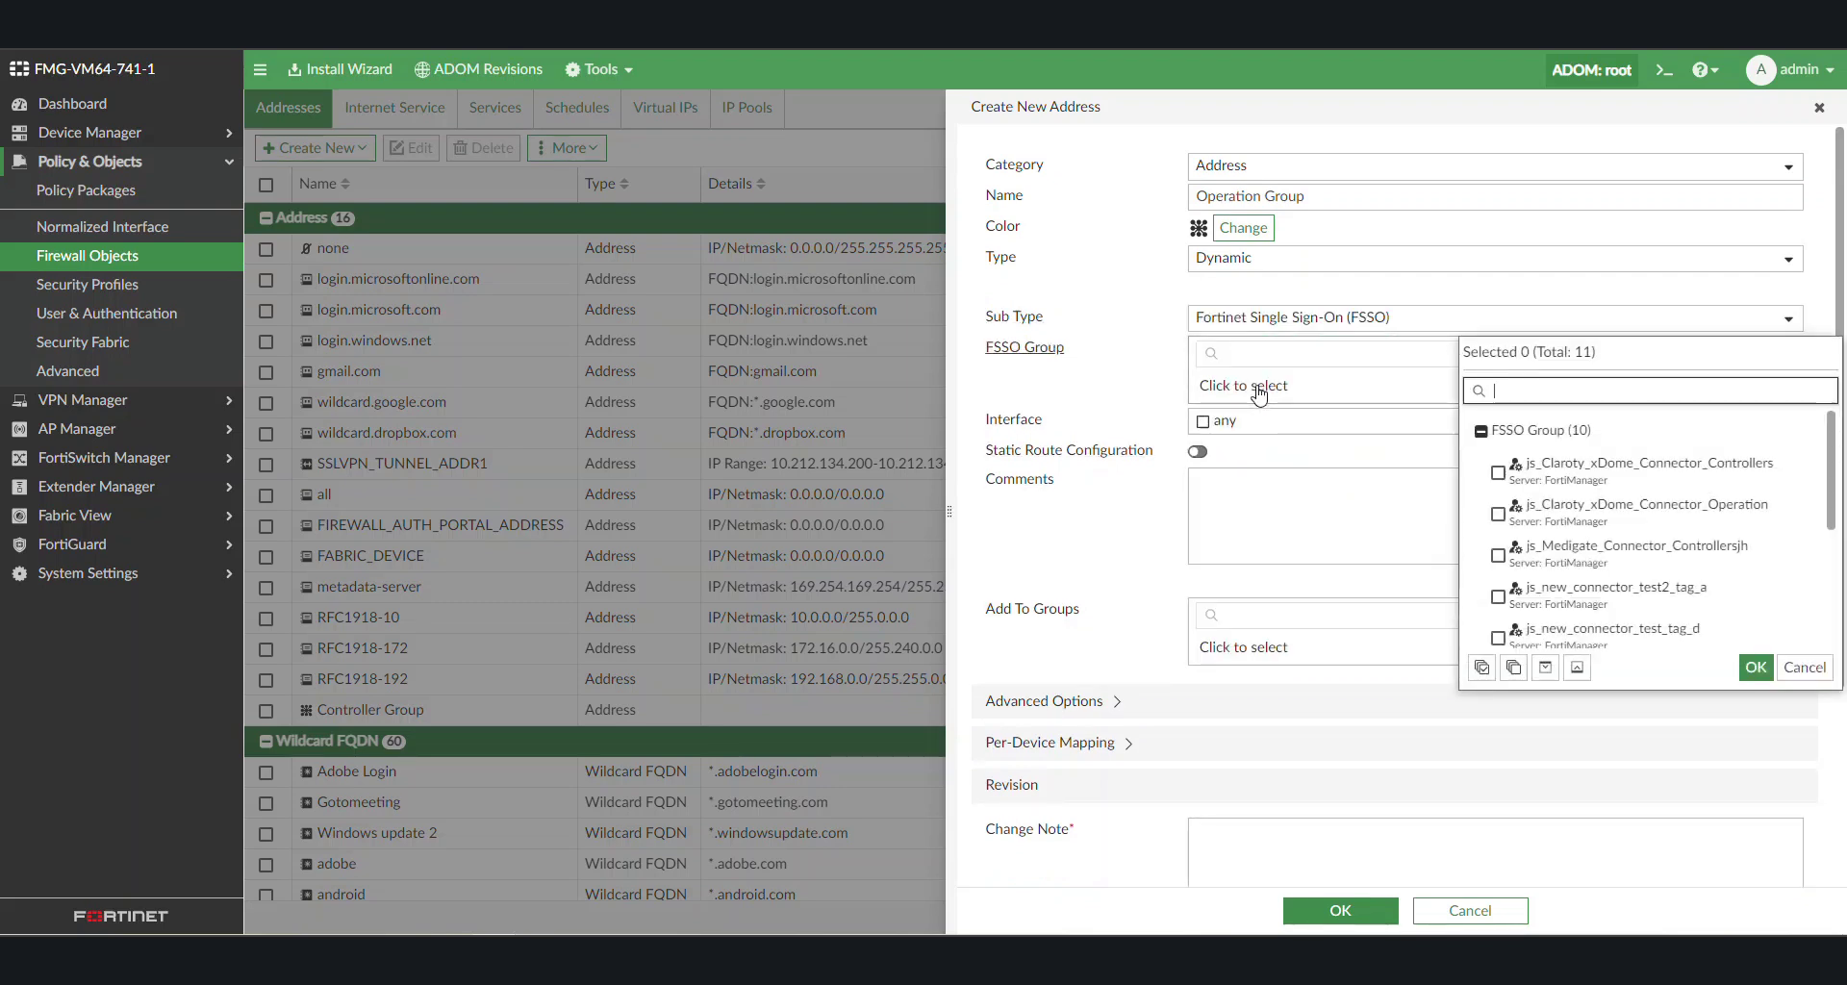
left_click(1515, 510)
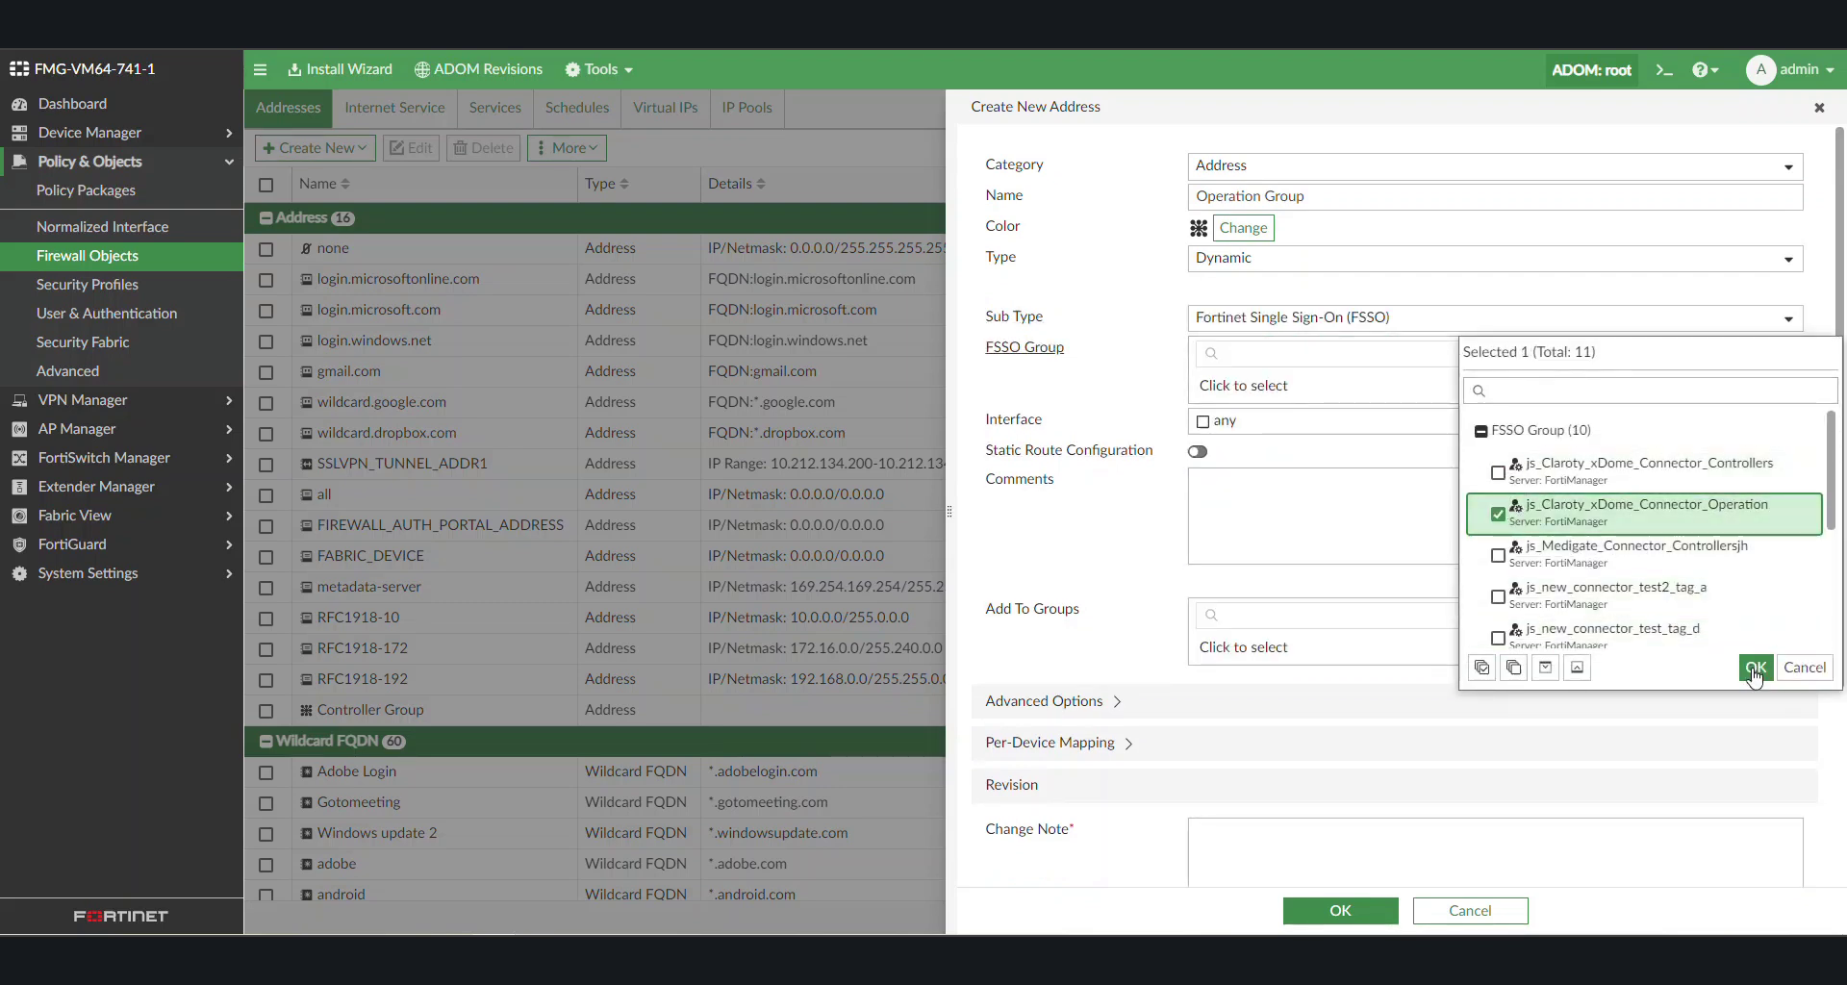
left_click(1754, 668)
Enter the change note "demo" for the Operation Group address and save it
scroll(1087, 524, "down", 3)
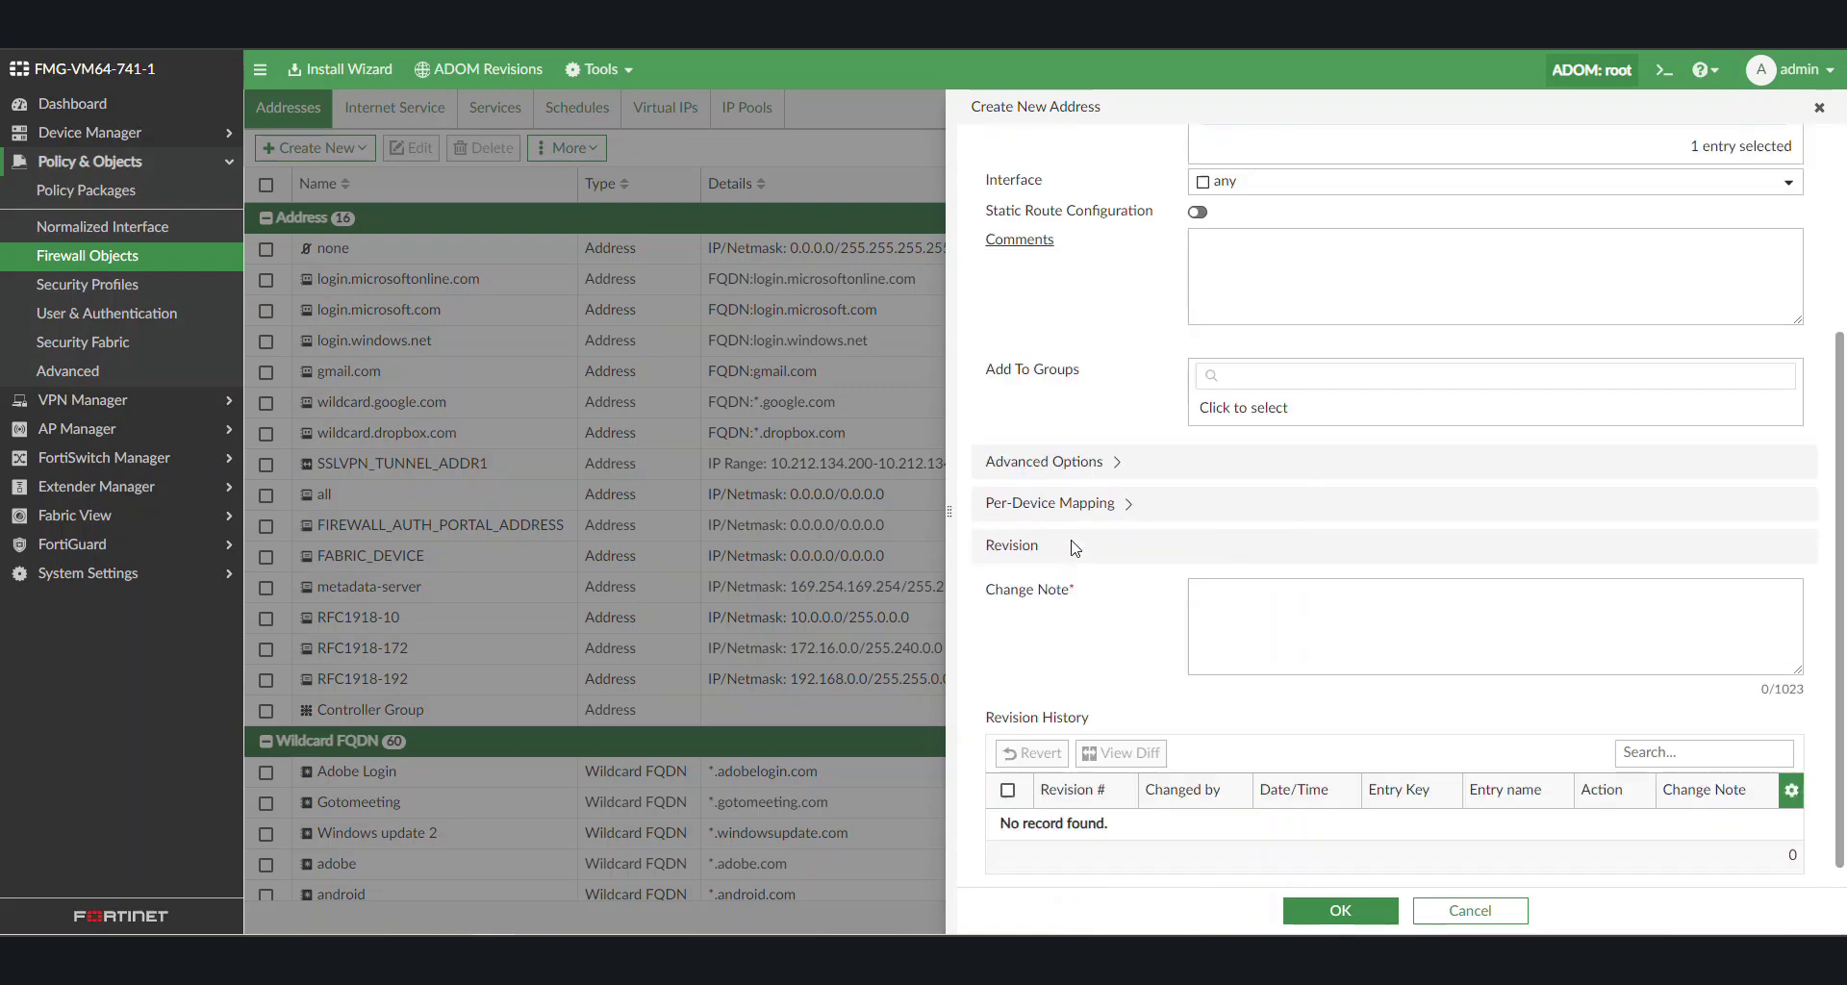
left_click(1305, 652)
type("demo")
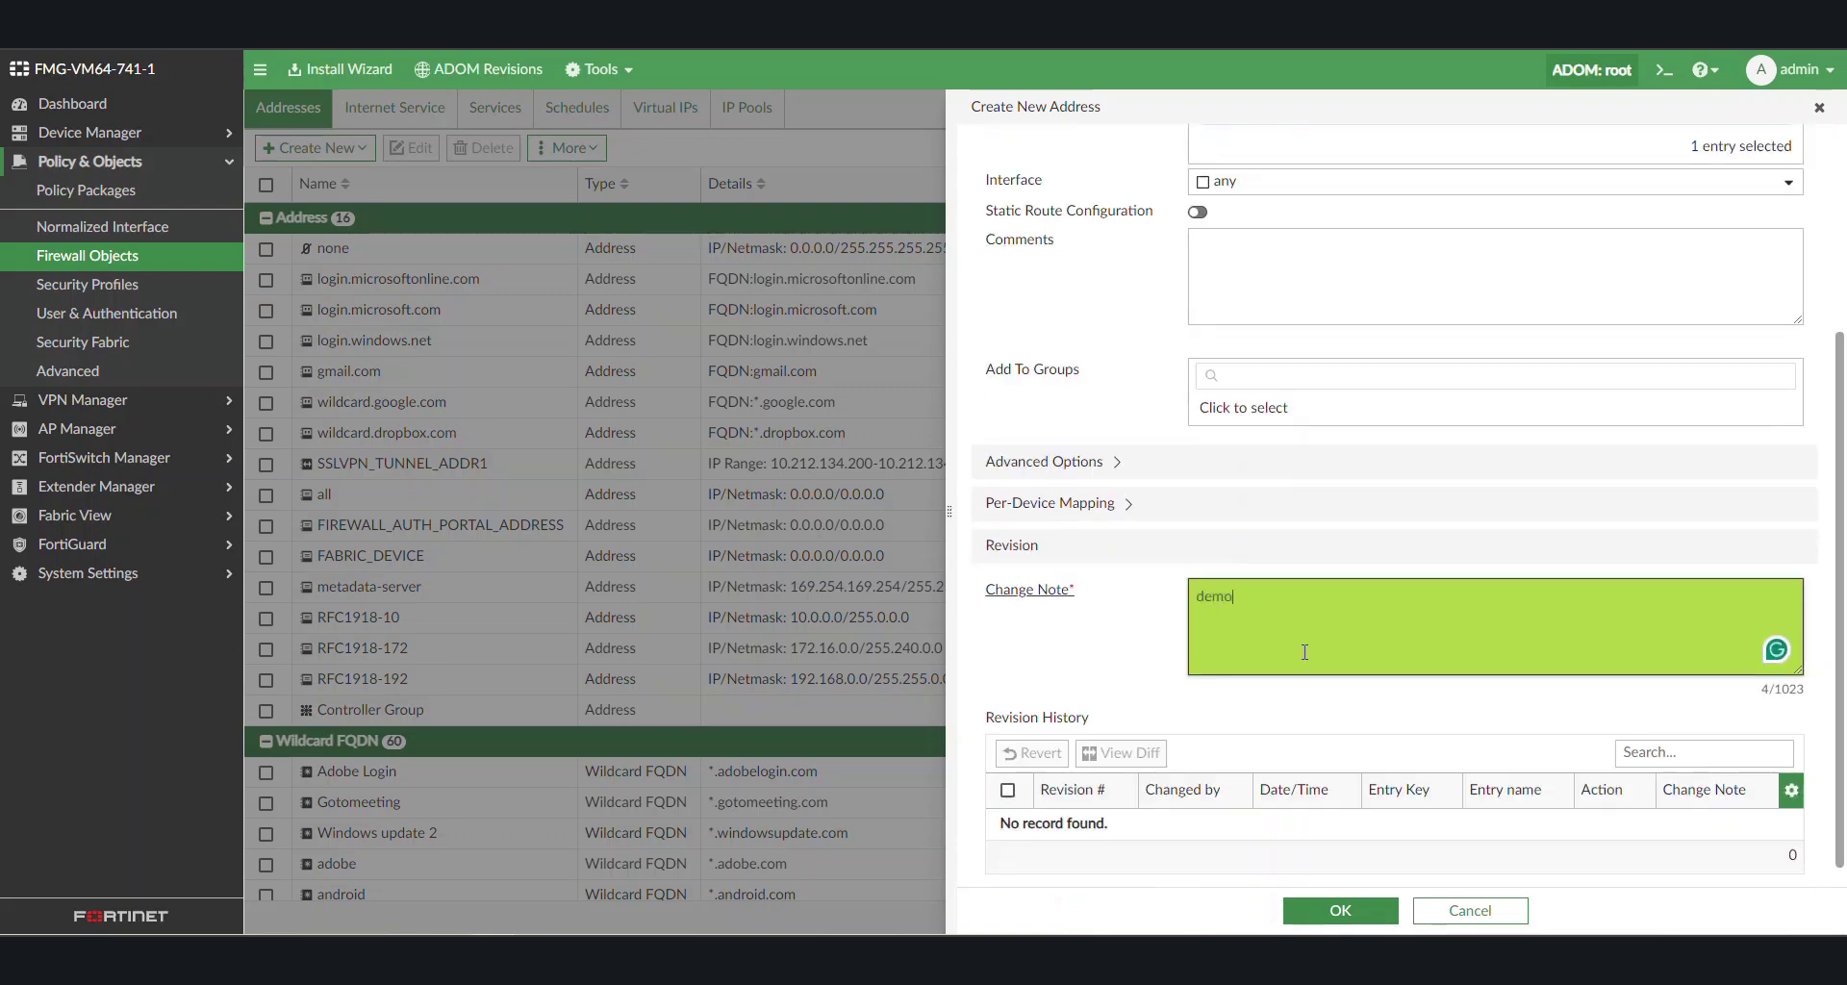
left_click(1338, 915)
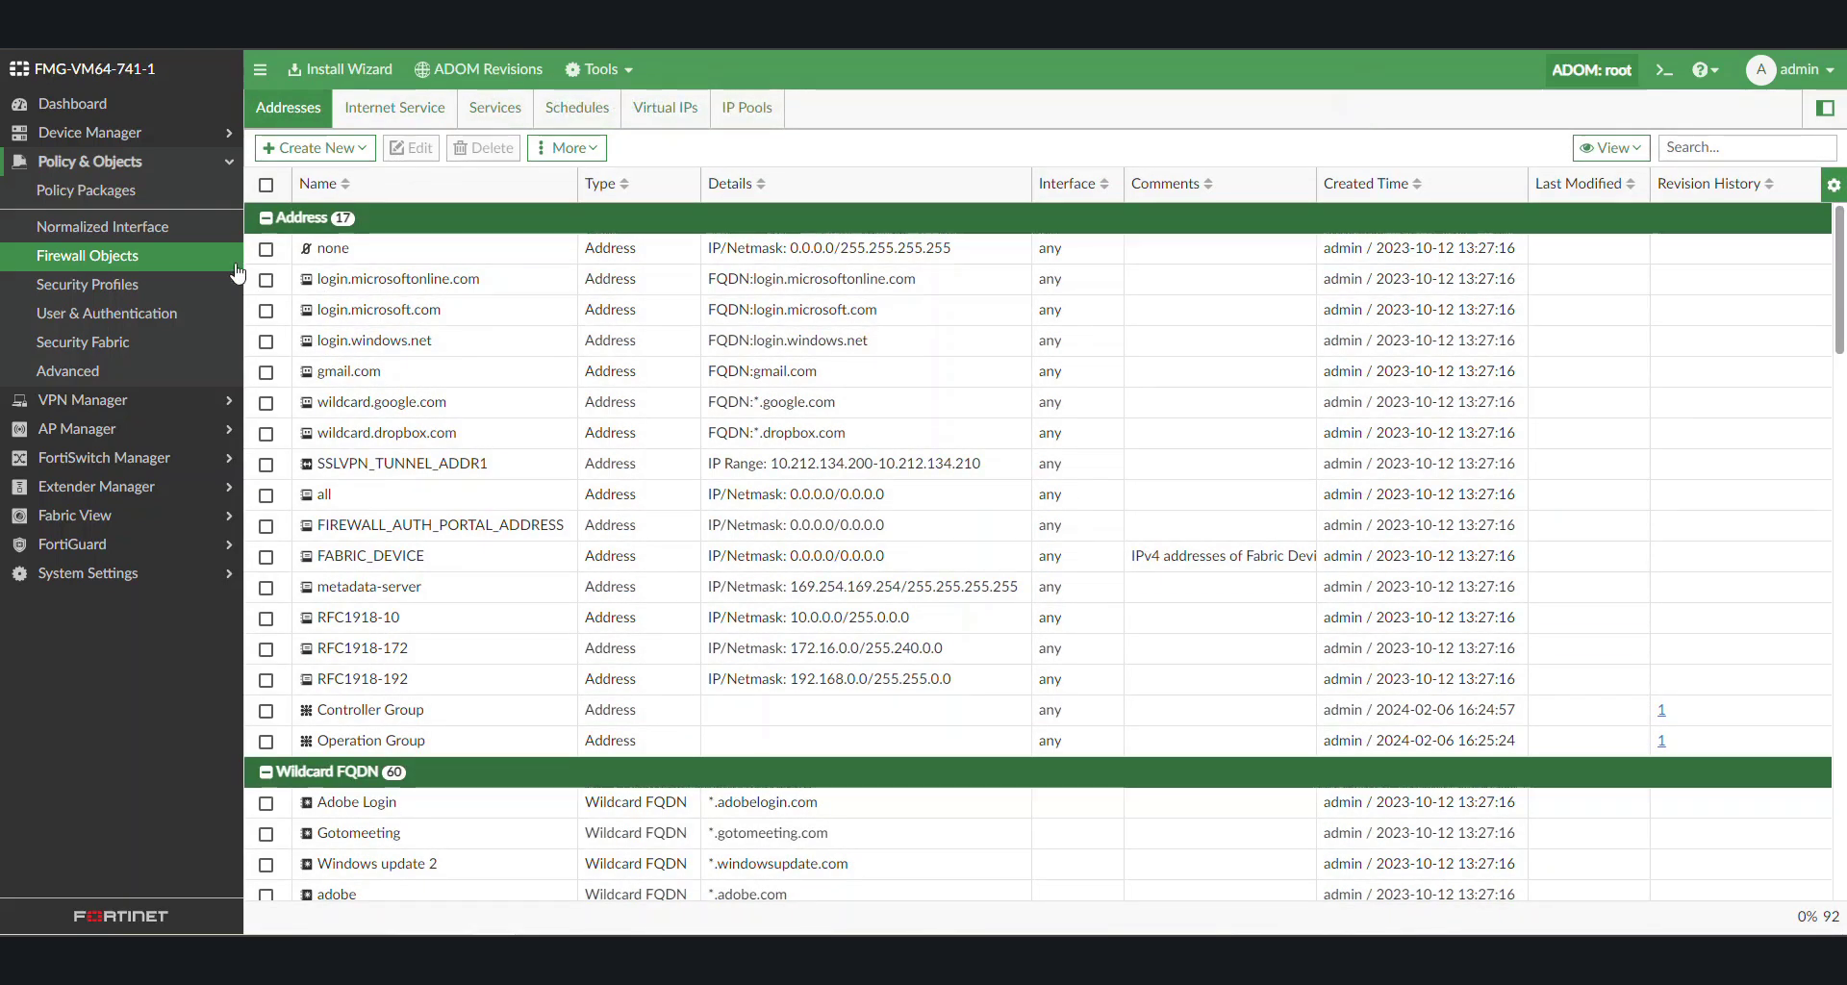
Start a new firewall policy in the default policy package and name it "Controllers Operation Policy"
left_click(125, 192)
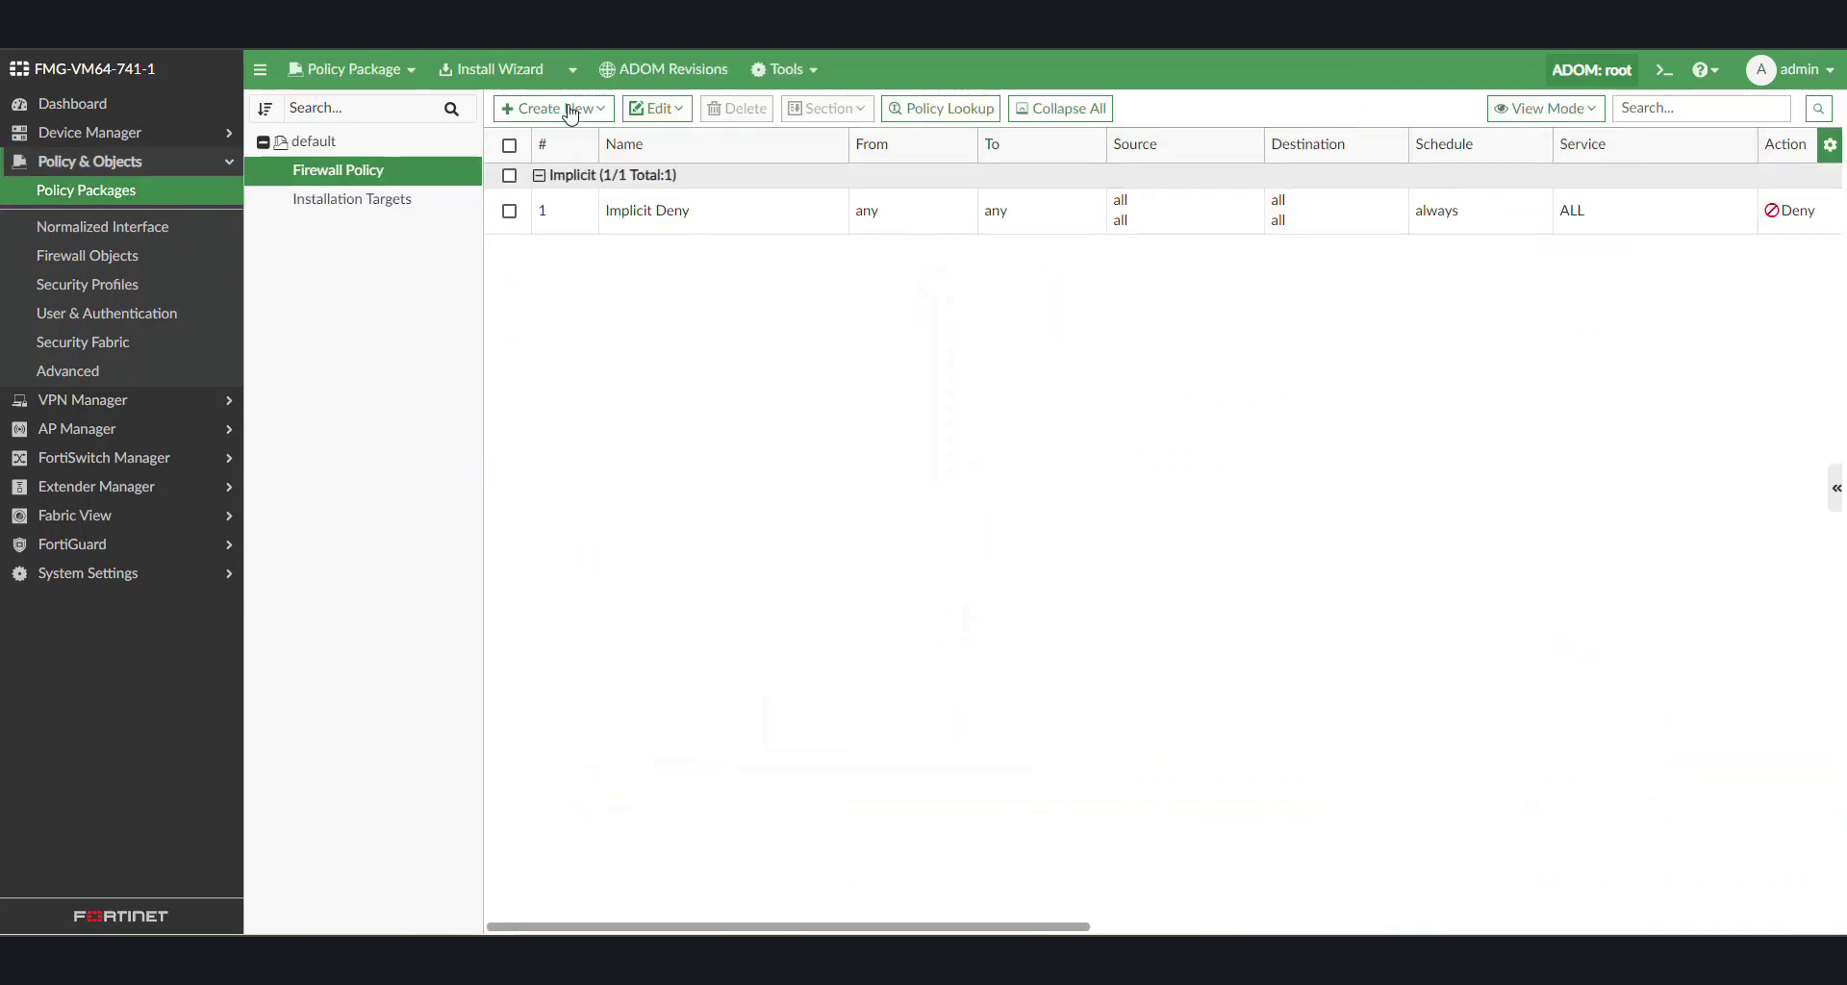
left_click(571, 107)
left_click(567, 136)
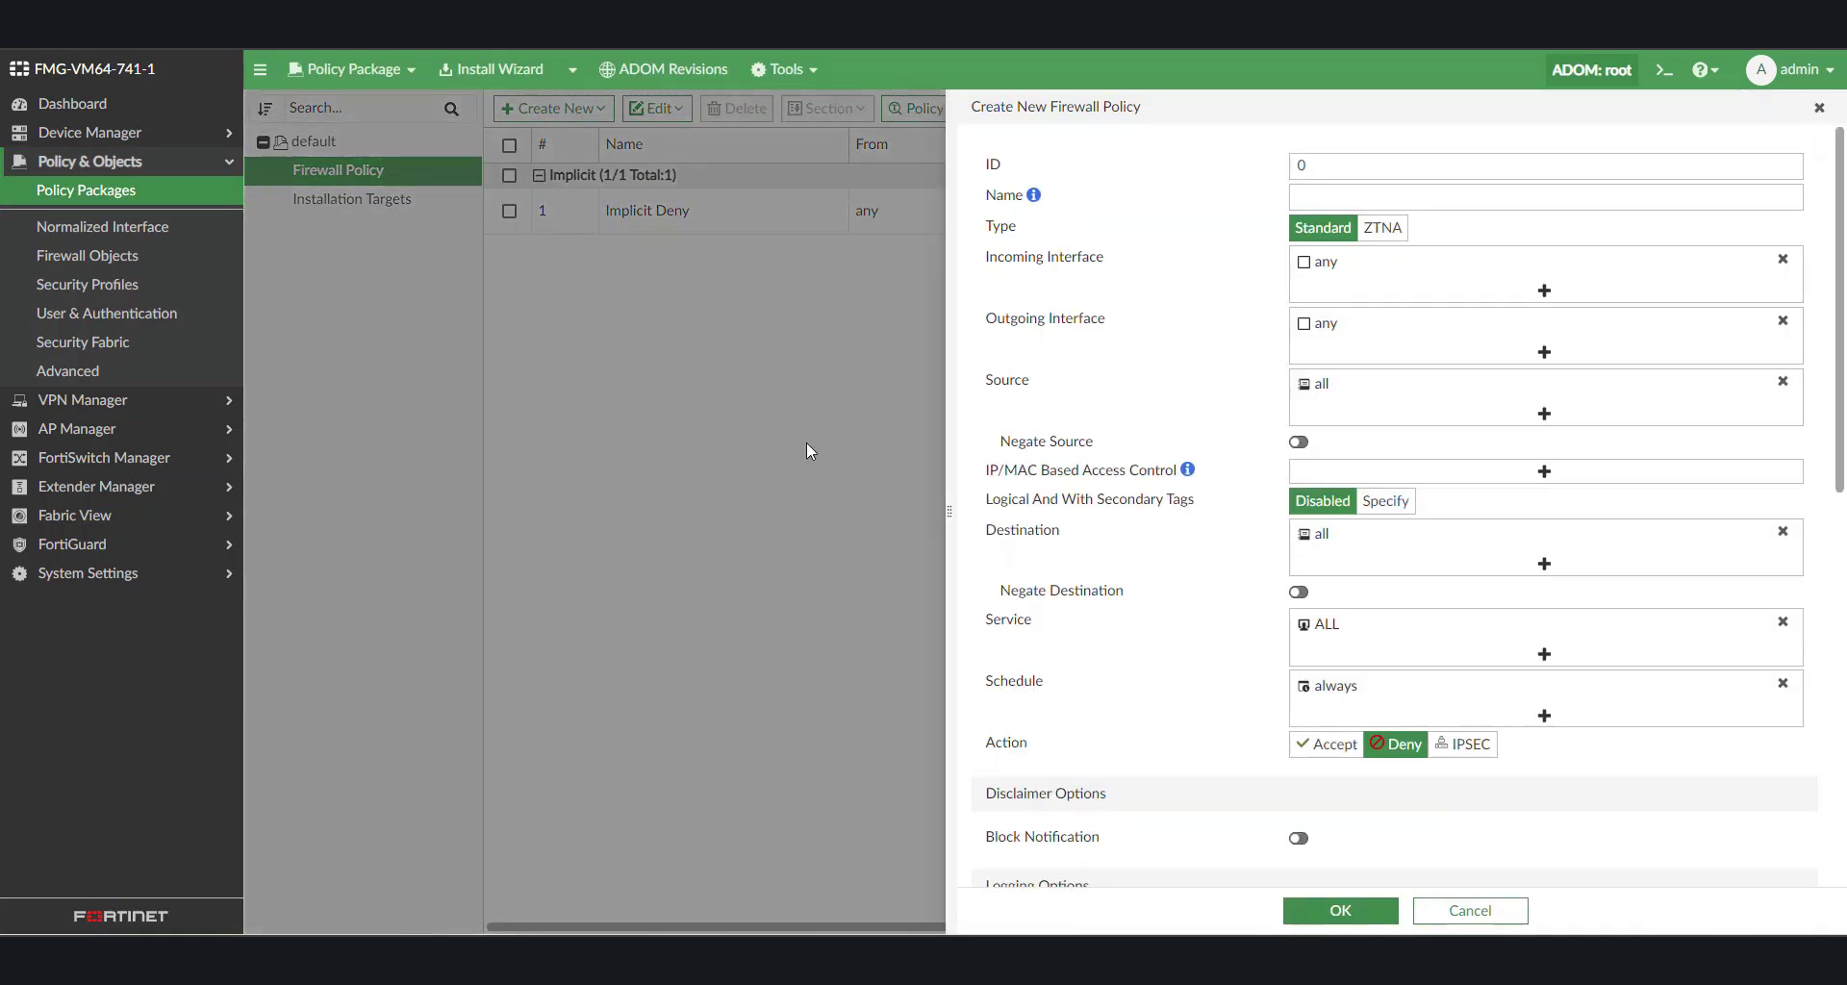
left_click(1429, 198)
type("Controllers Operation Policy")
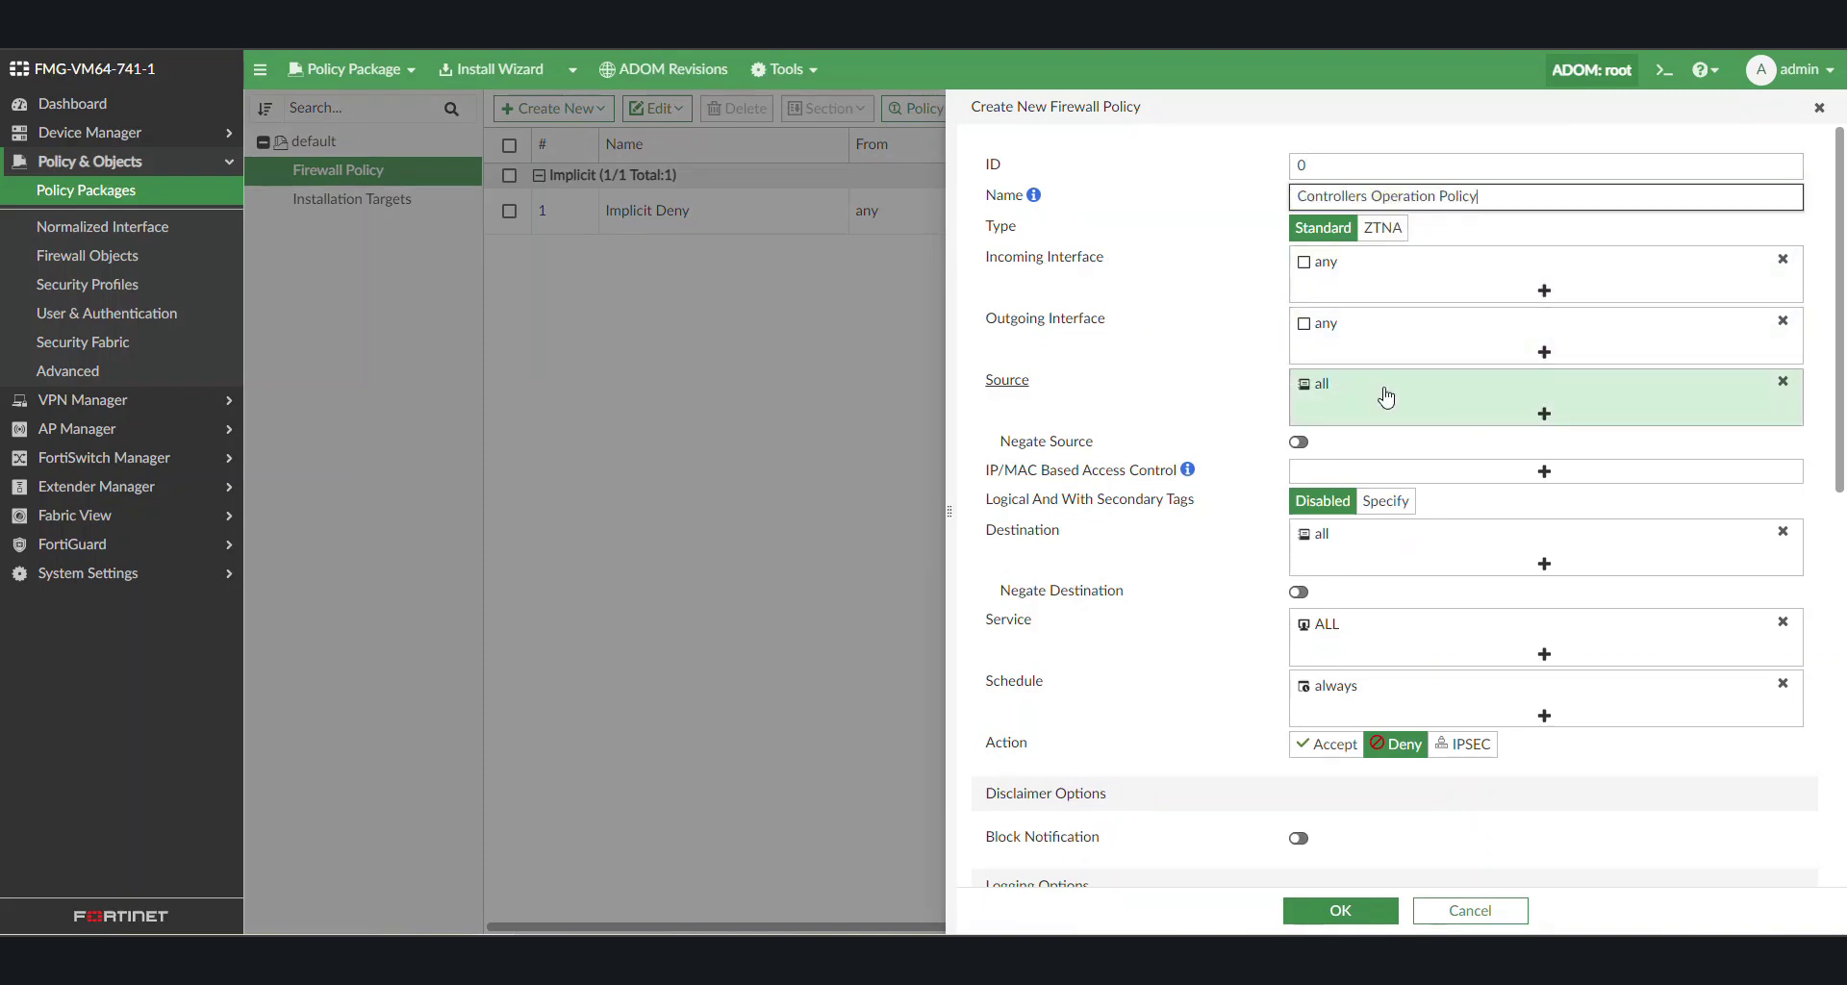
Set the policy's source to Controller Group and its destination to Operation Group
left_click(1385, 399)
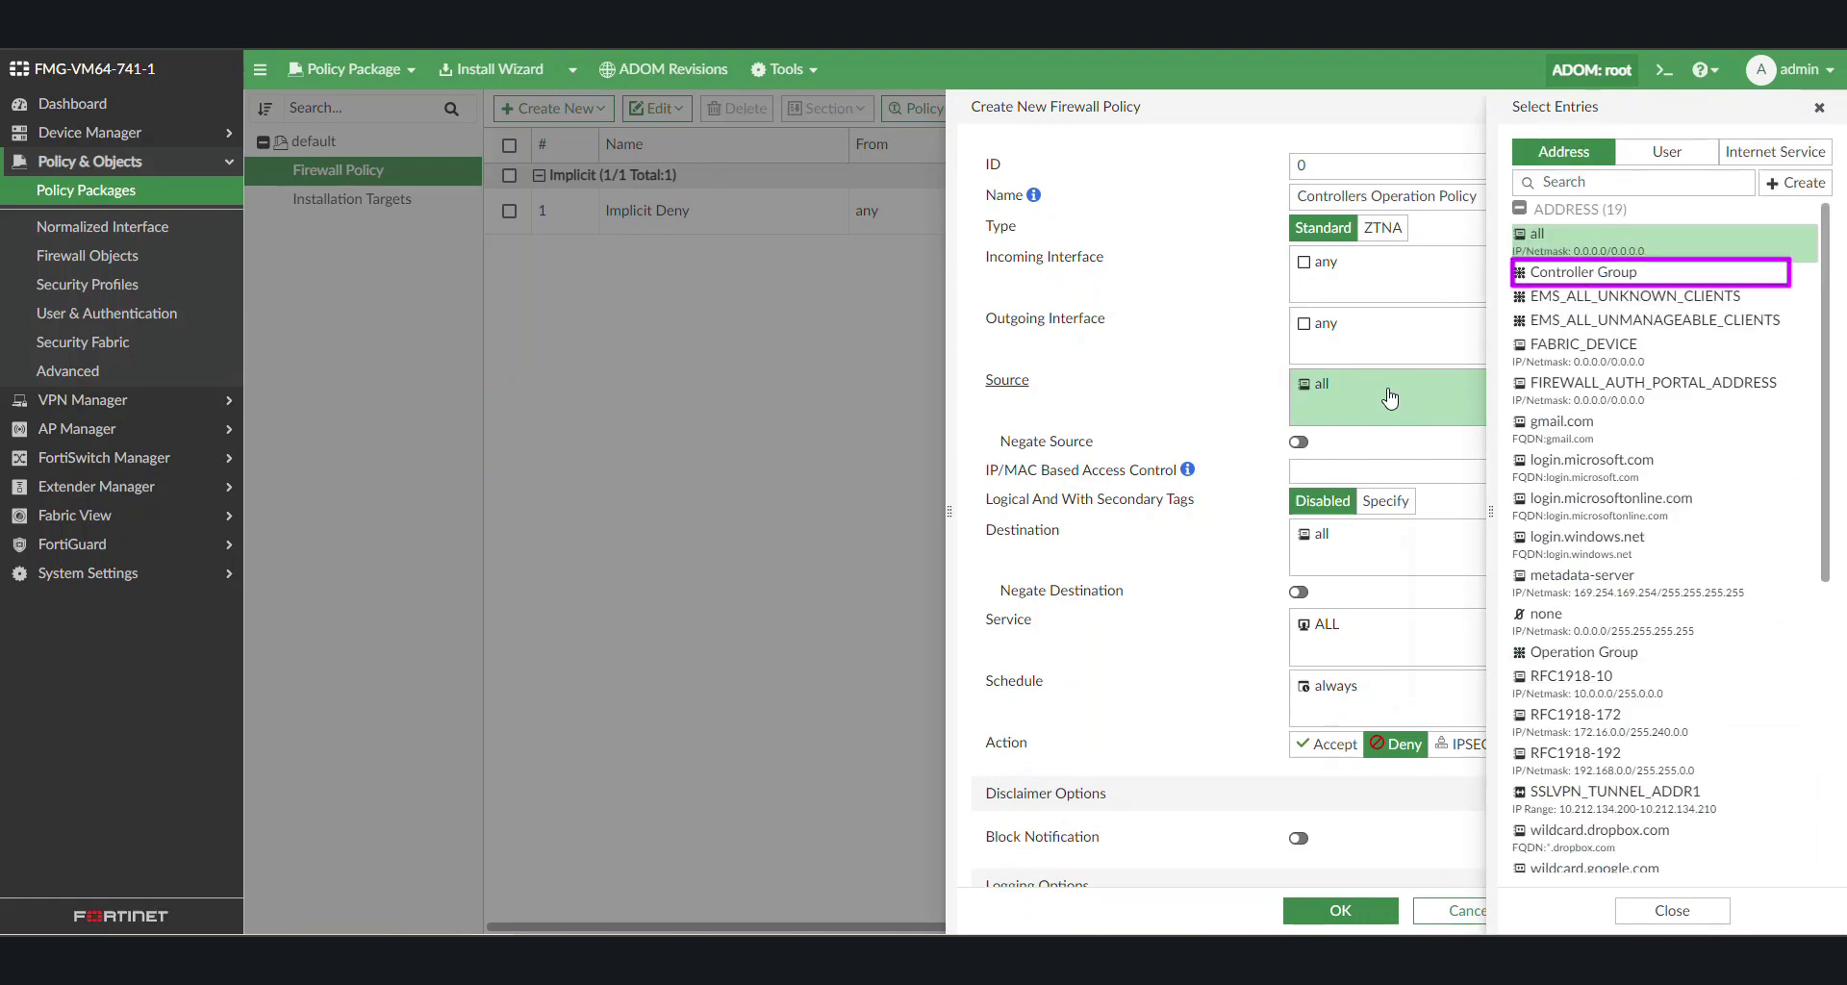
left_click(1583, 273)
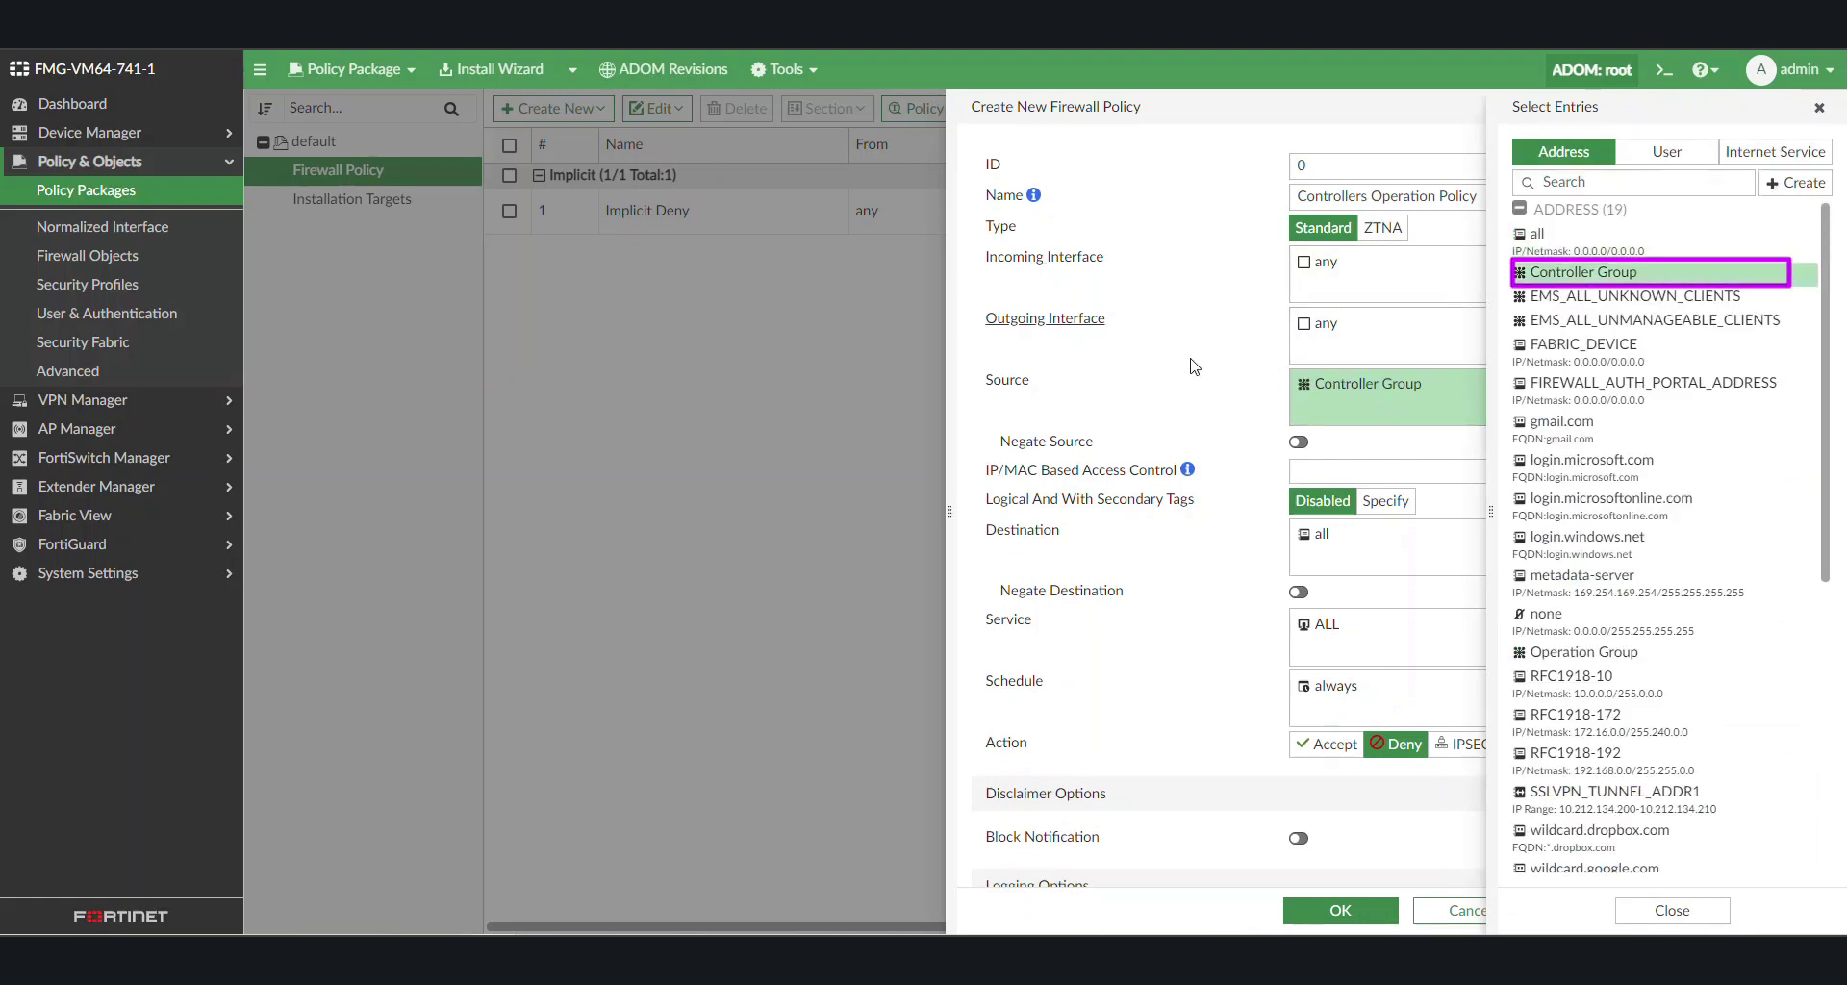
left_click(1334, 555)
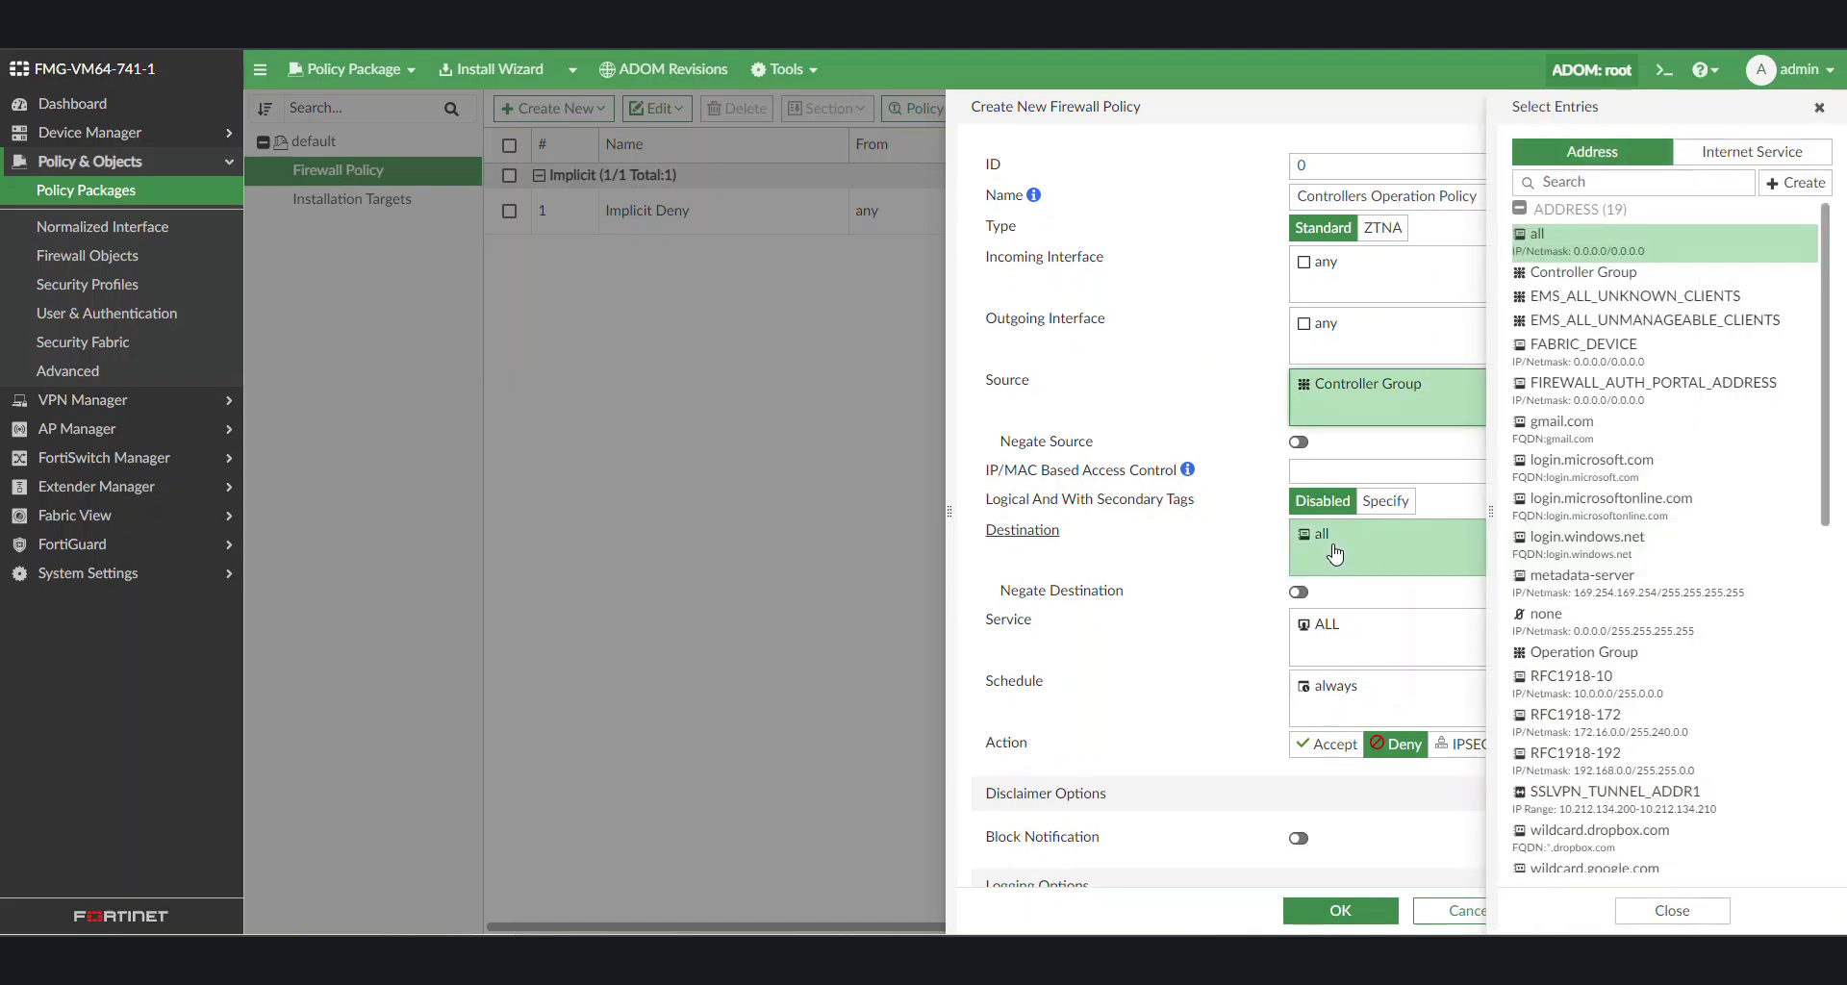
left_click(1590, 184)
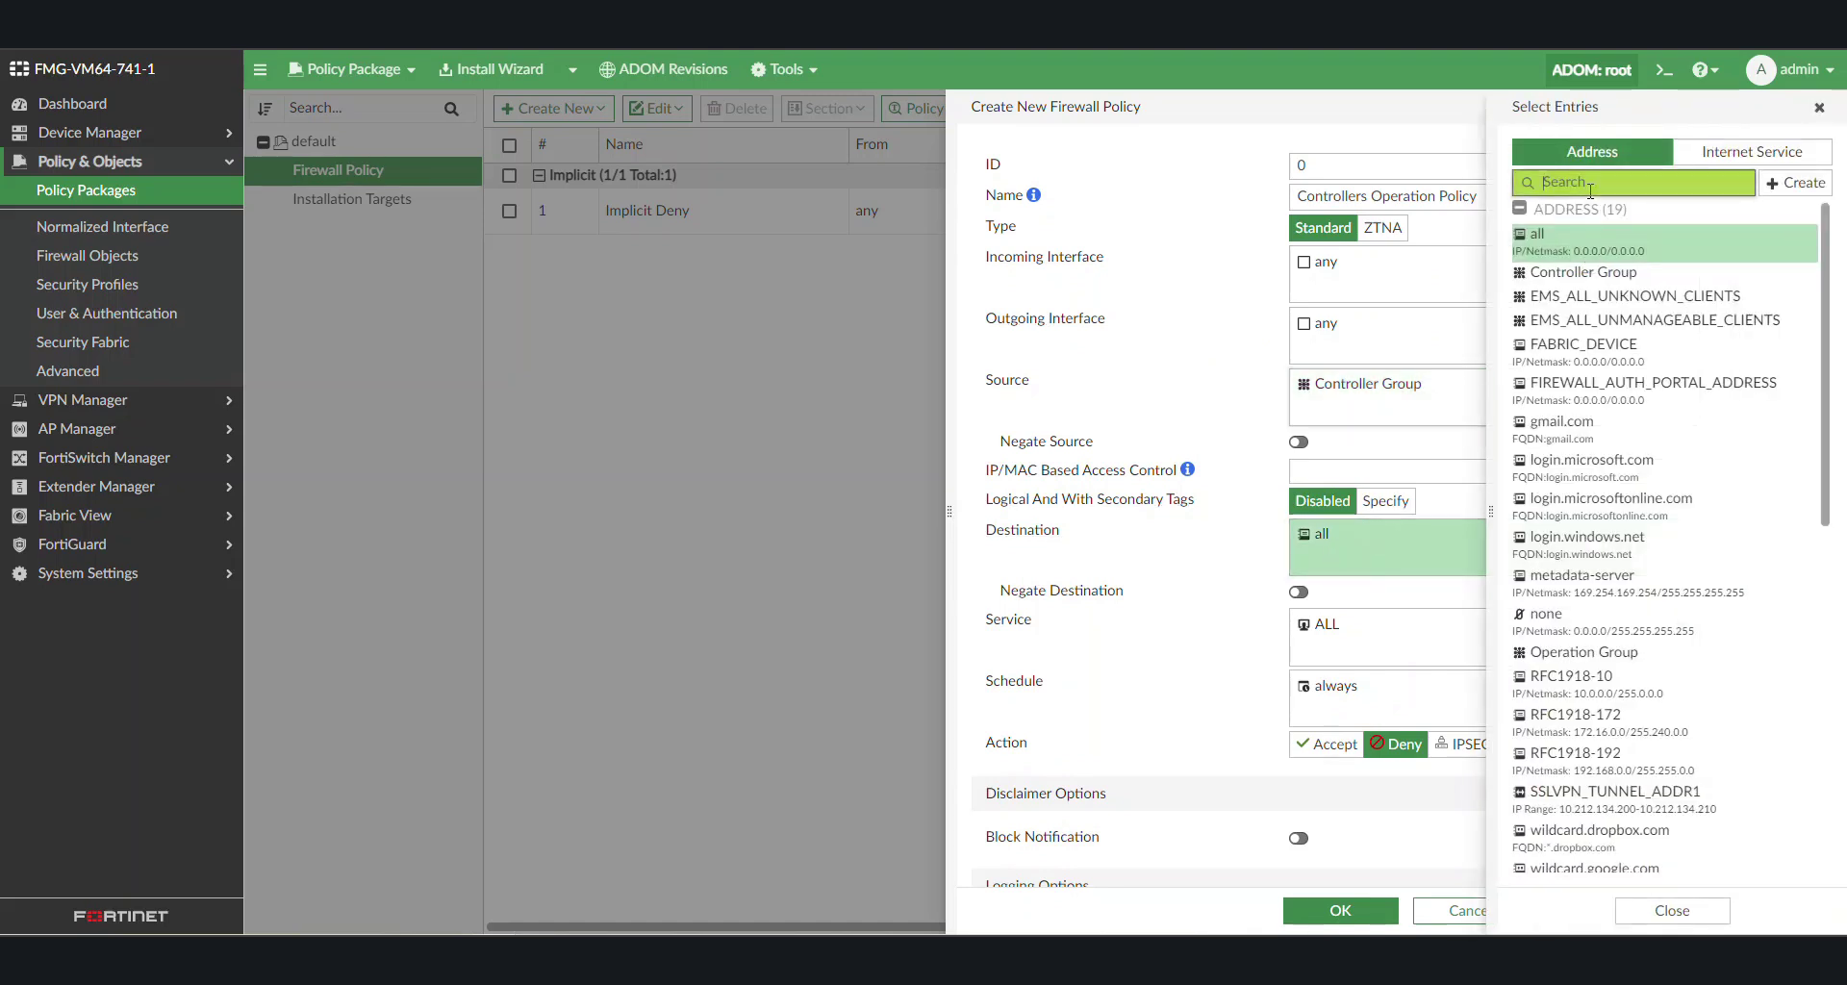
type("oper")
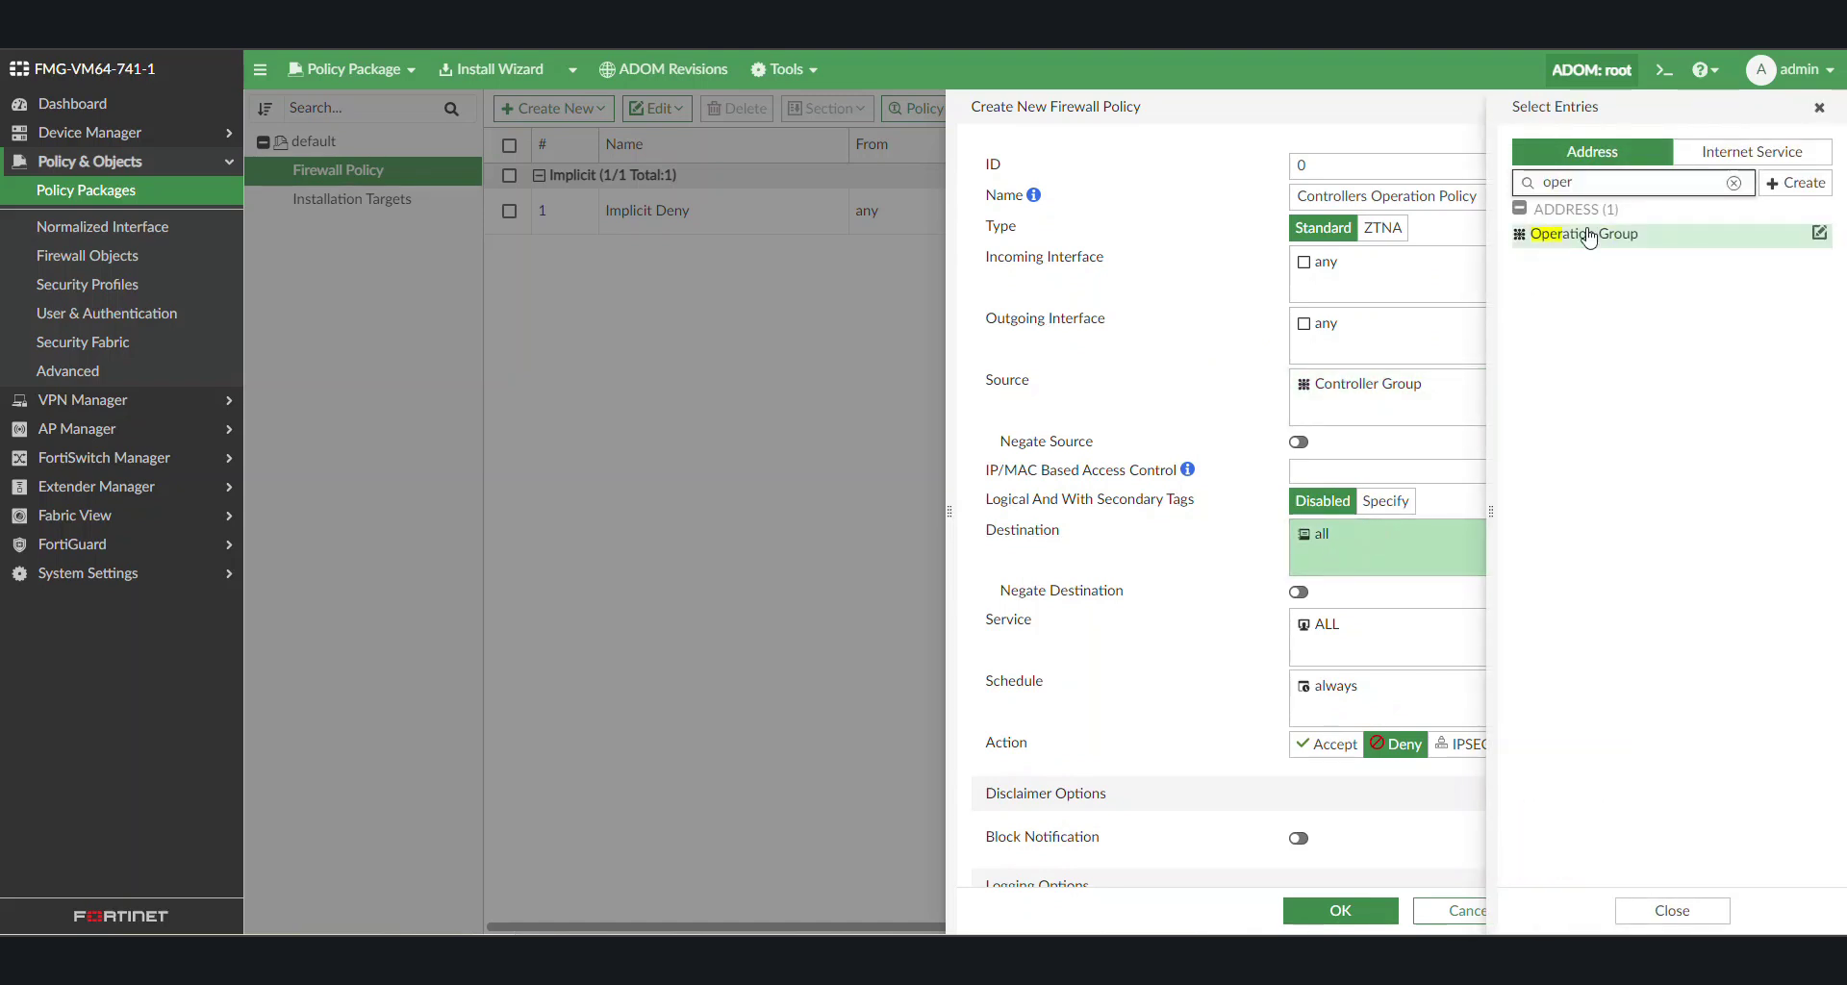
left_click(1589, 237)
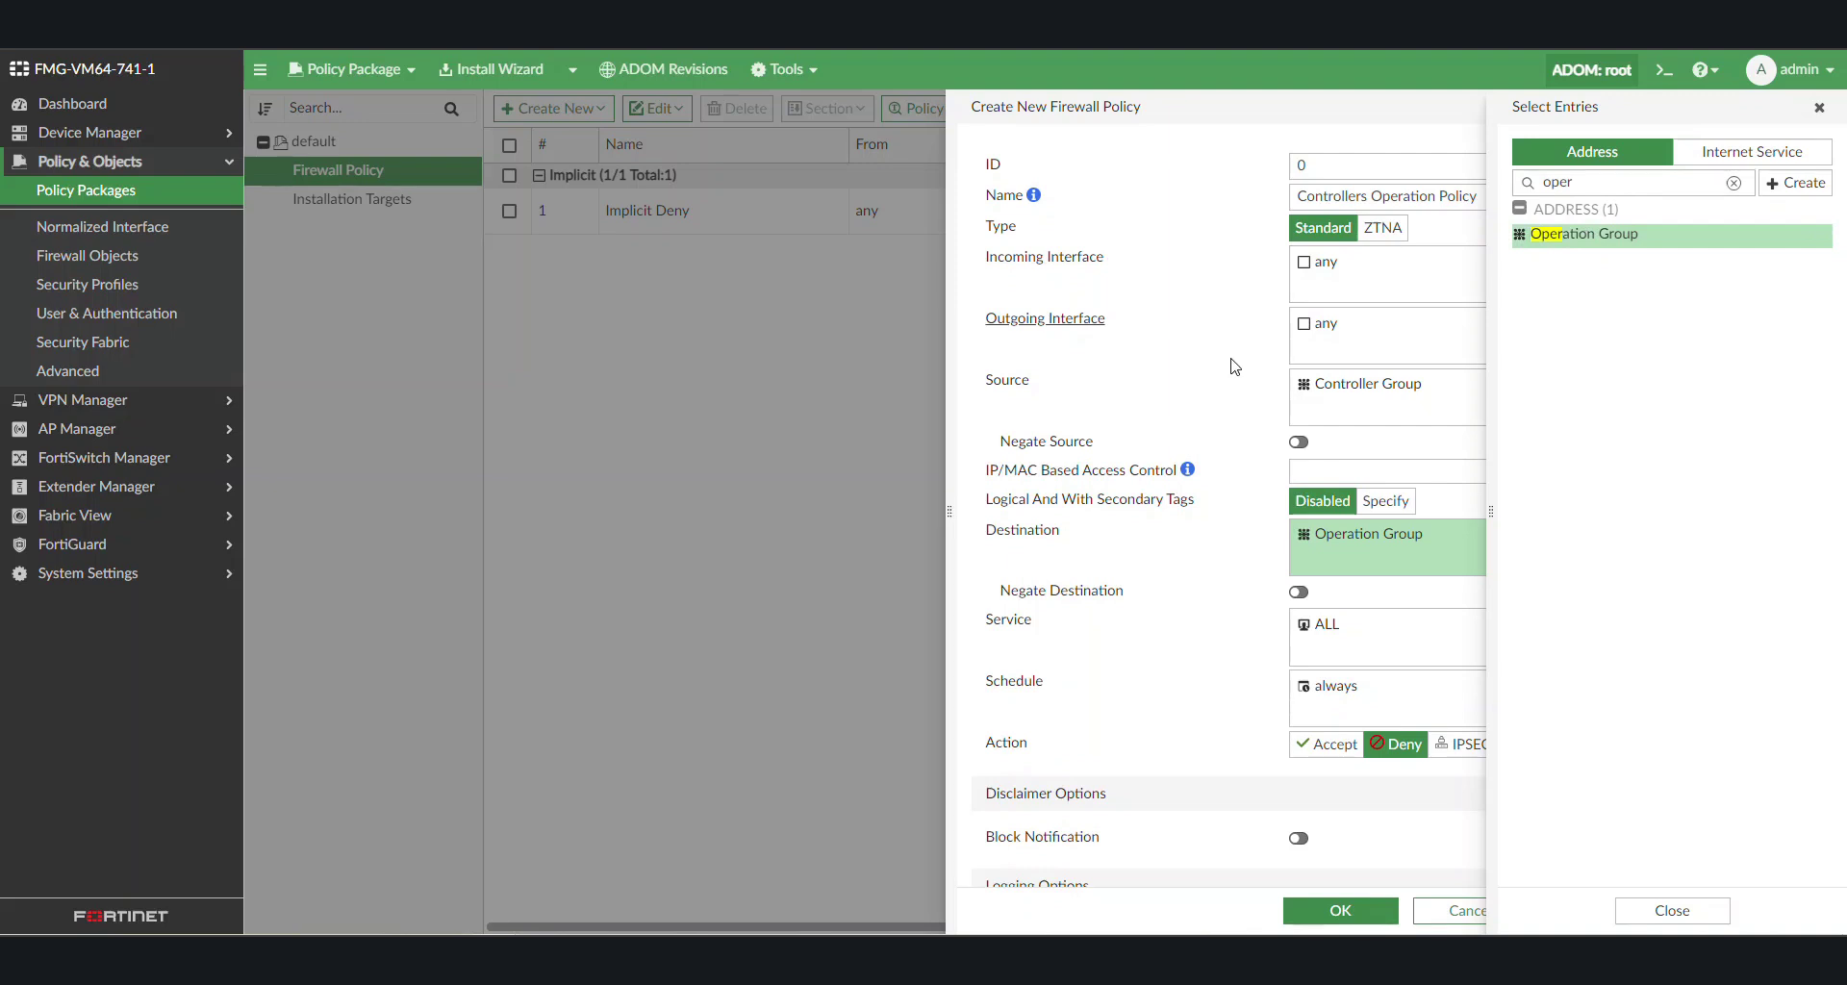
left_click(1819, 108)
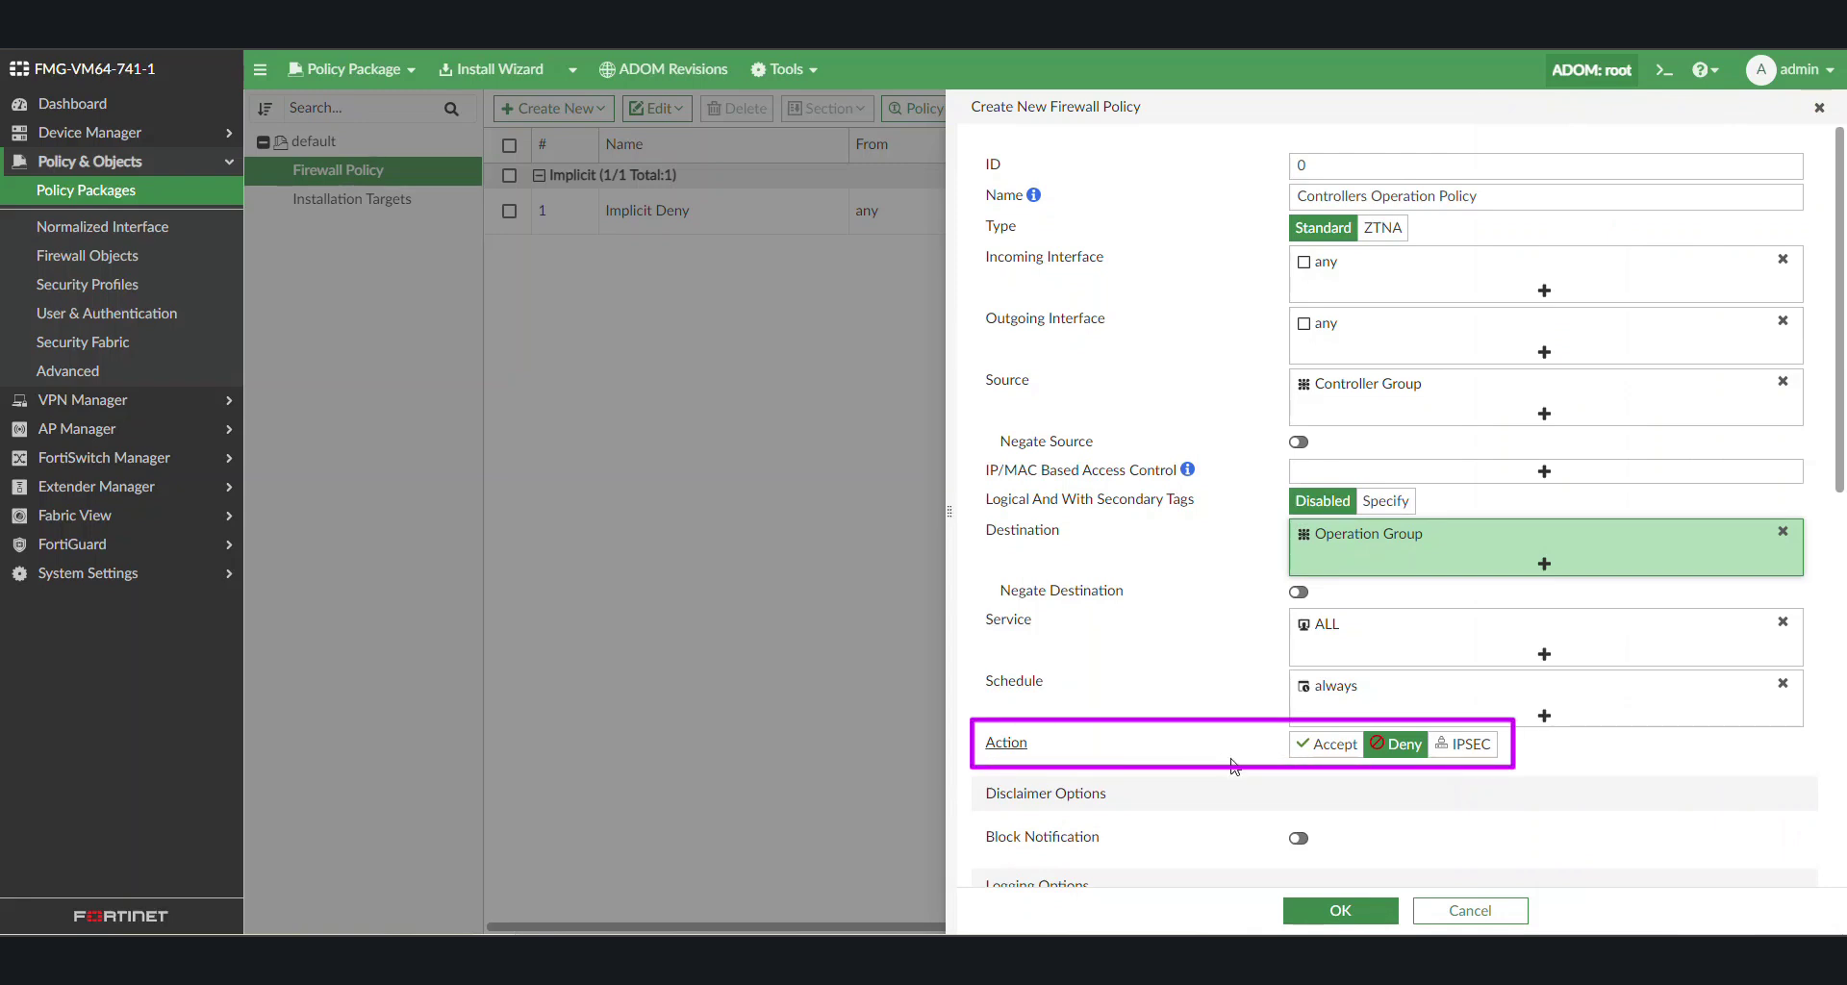
Set the policy's action to Accept and save it with the change note "demo"
left_click(1329, 748)
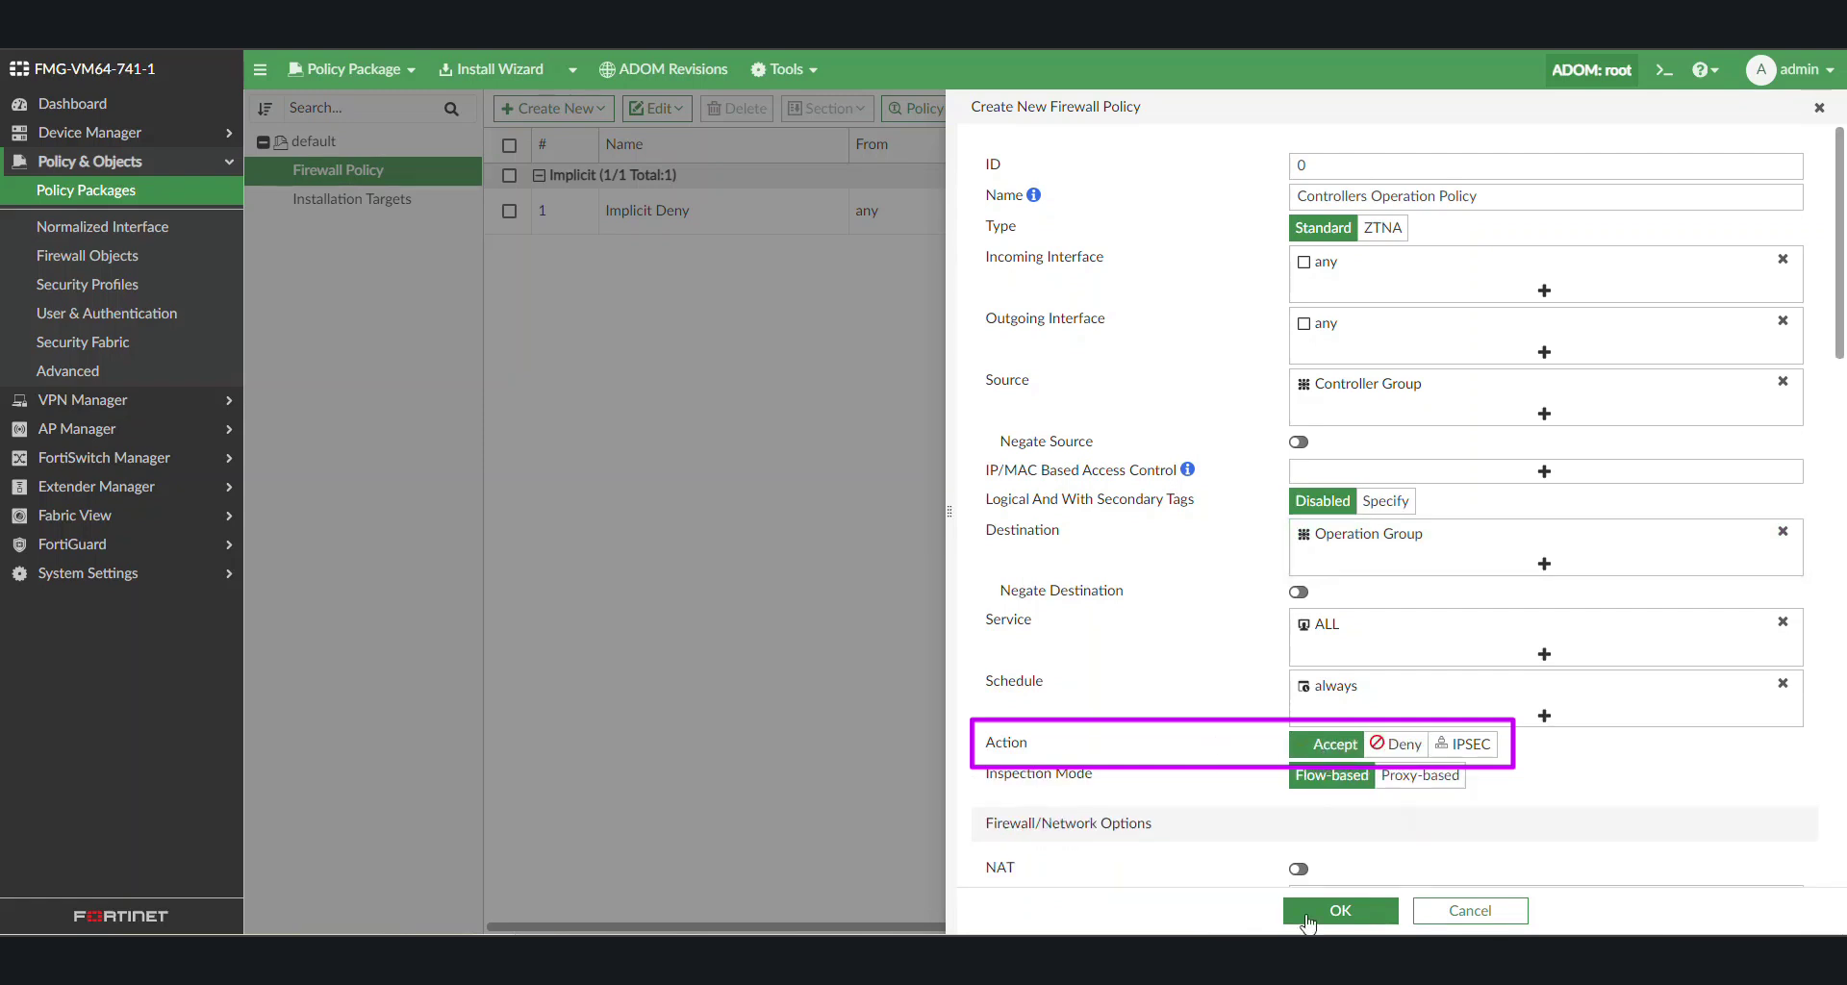
scroll(1248, 754, "down", 10)
left_click(1377, 625)
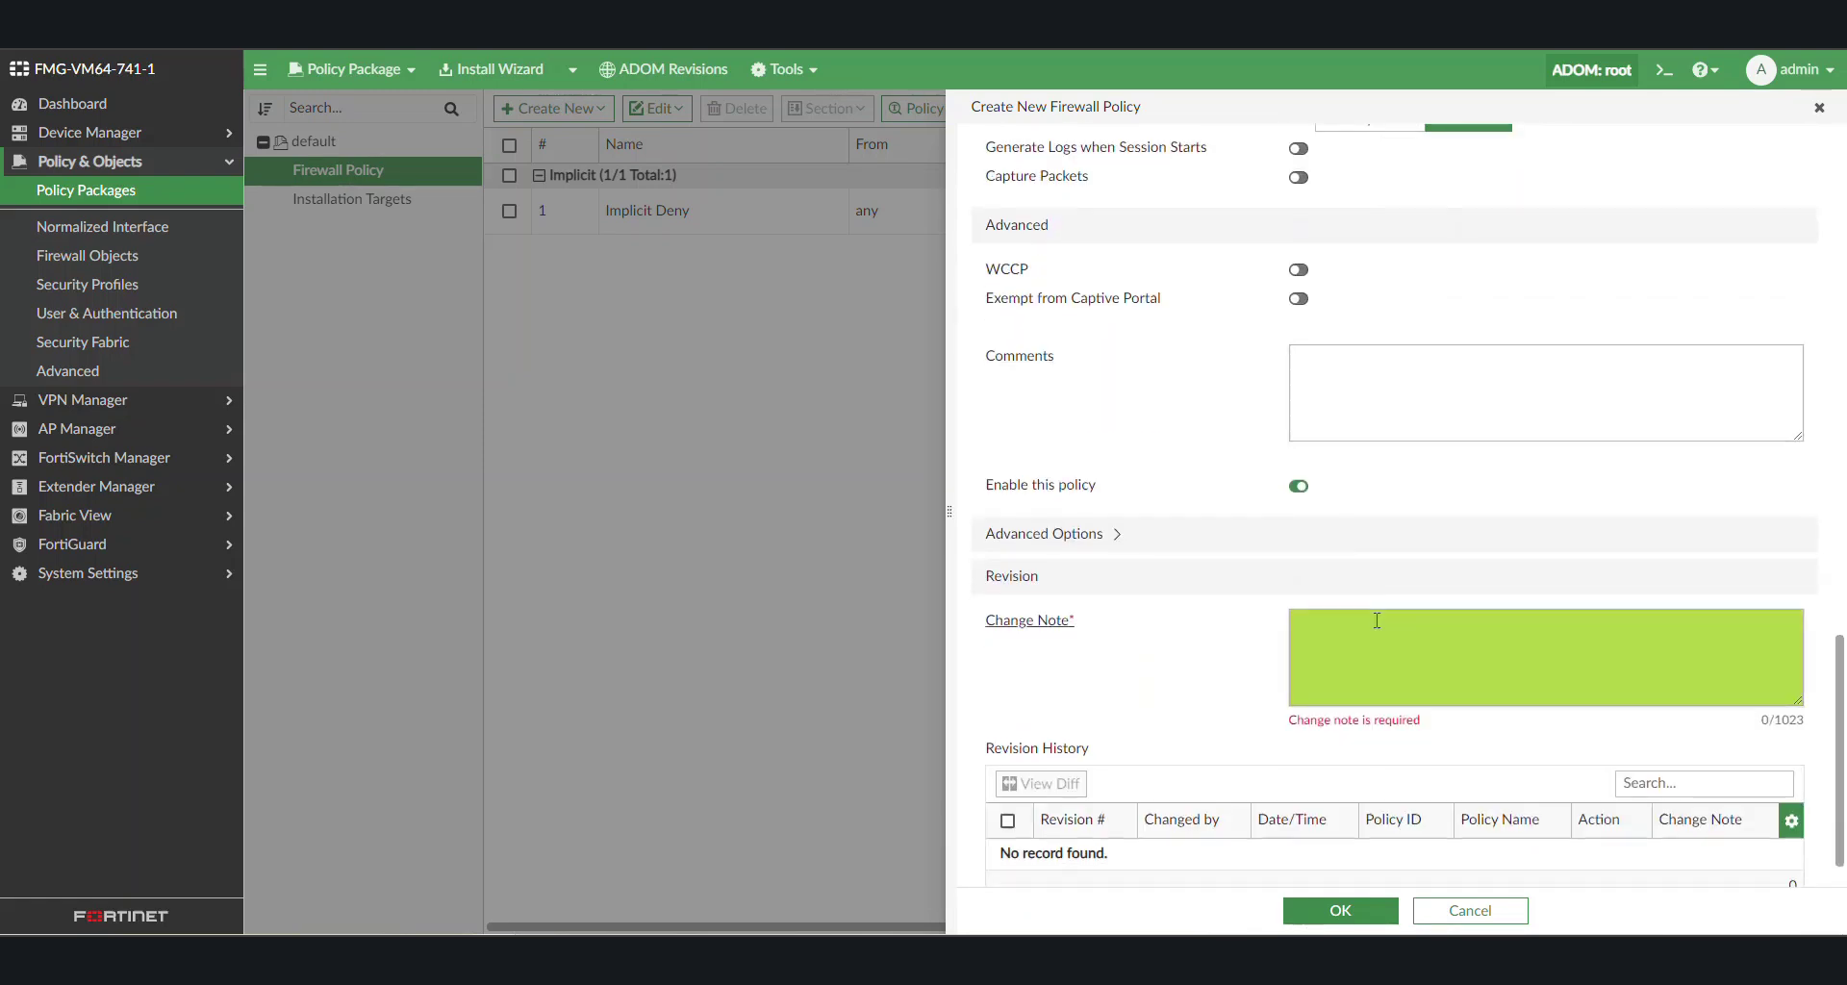
type("demo")
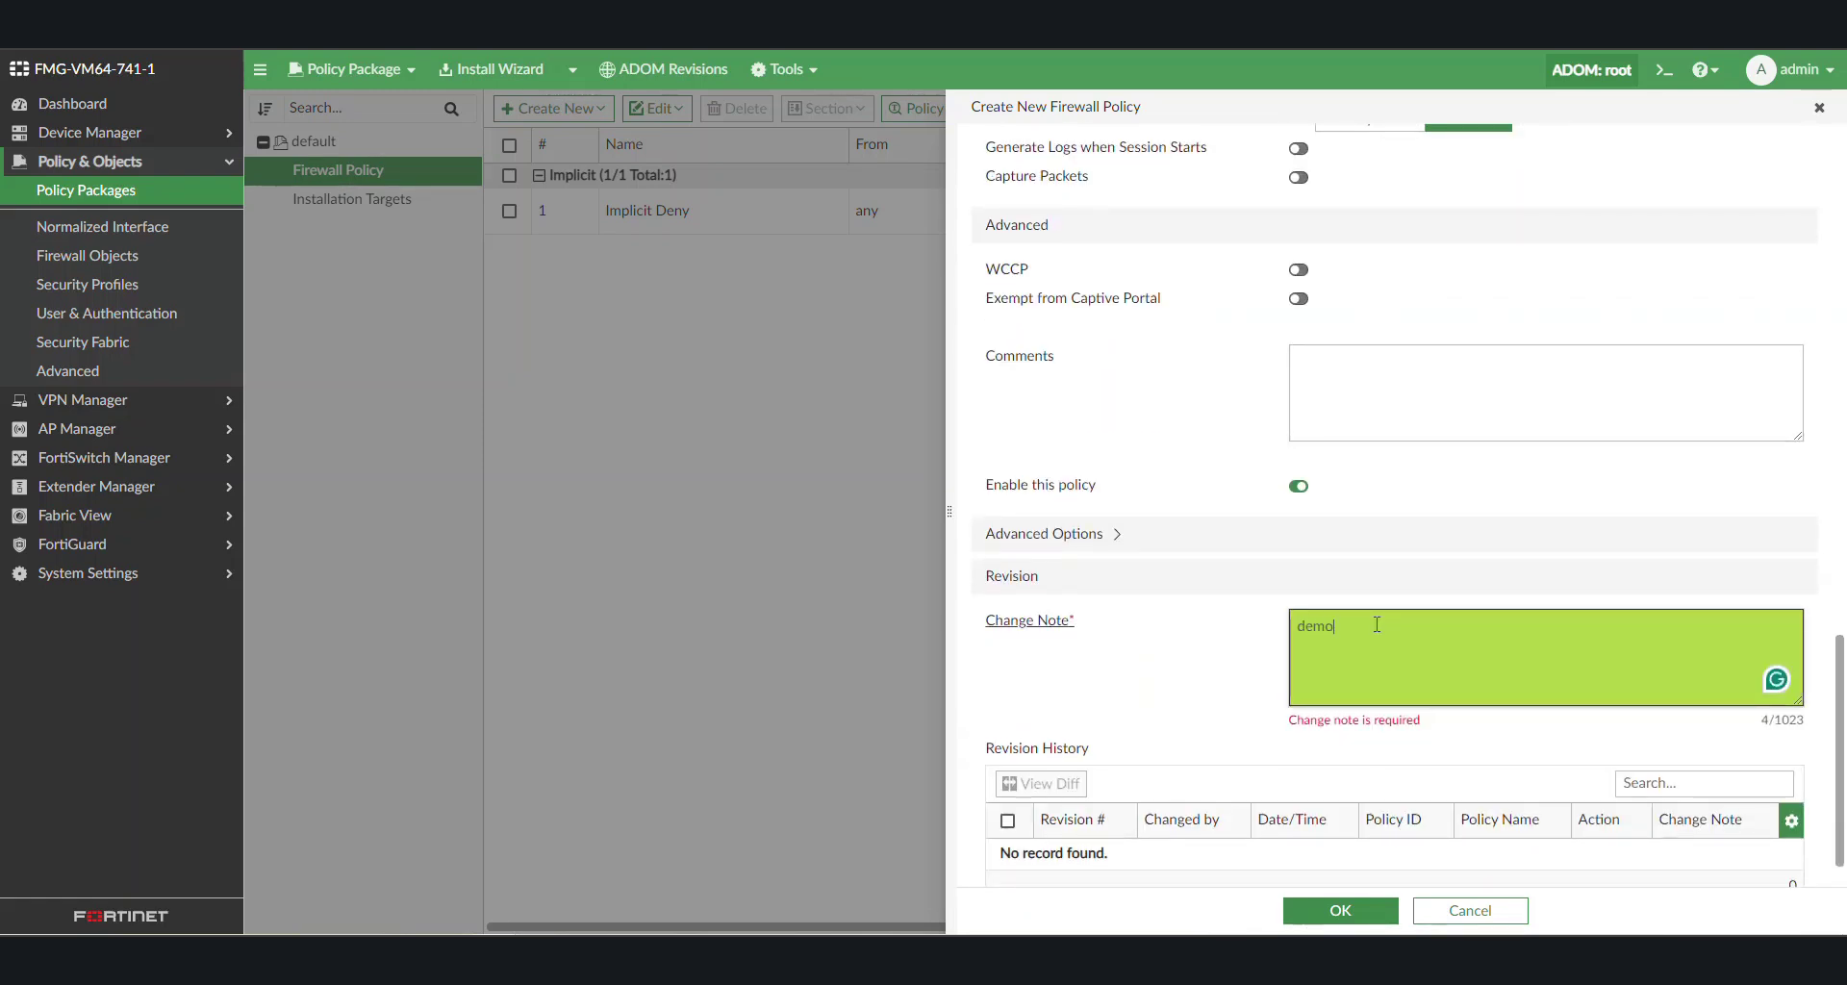
left_click(1366, 910)
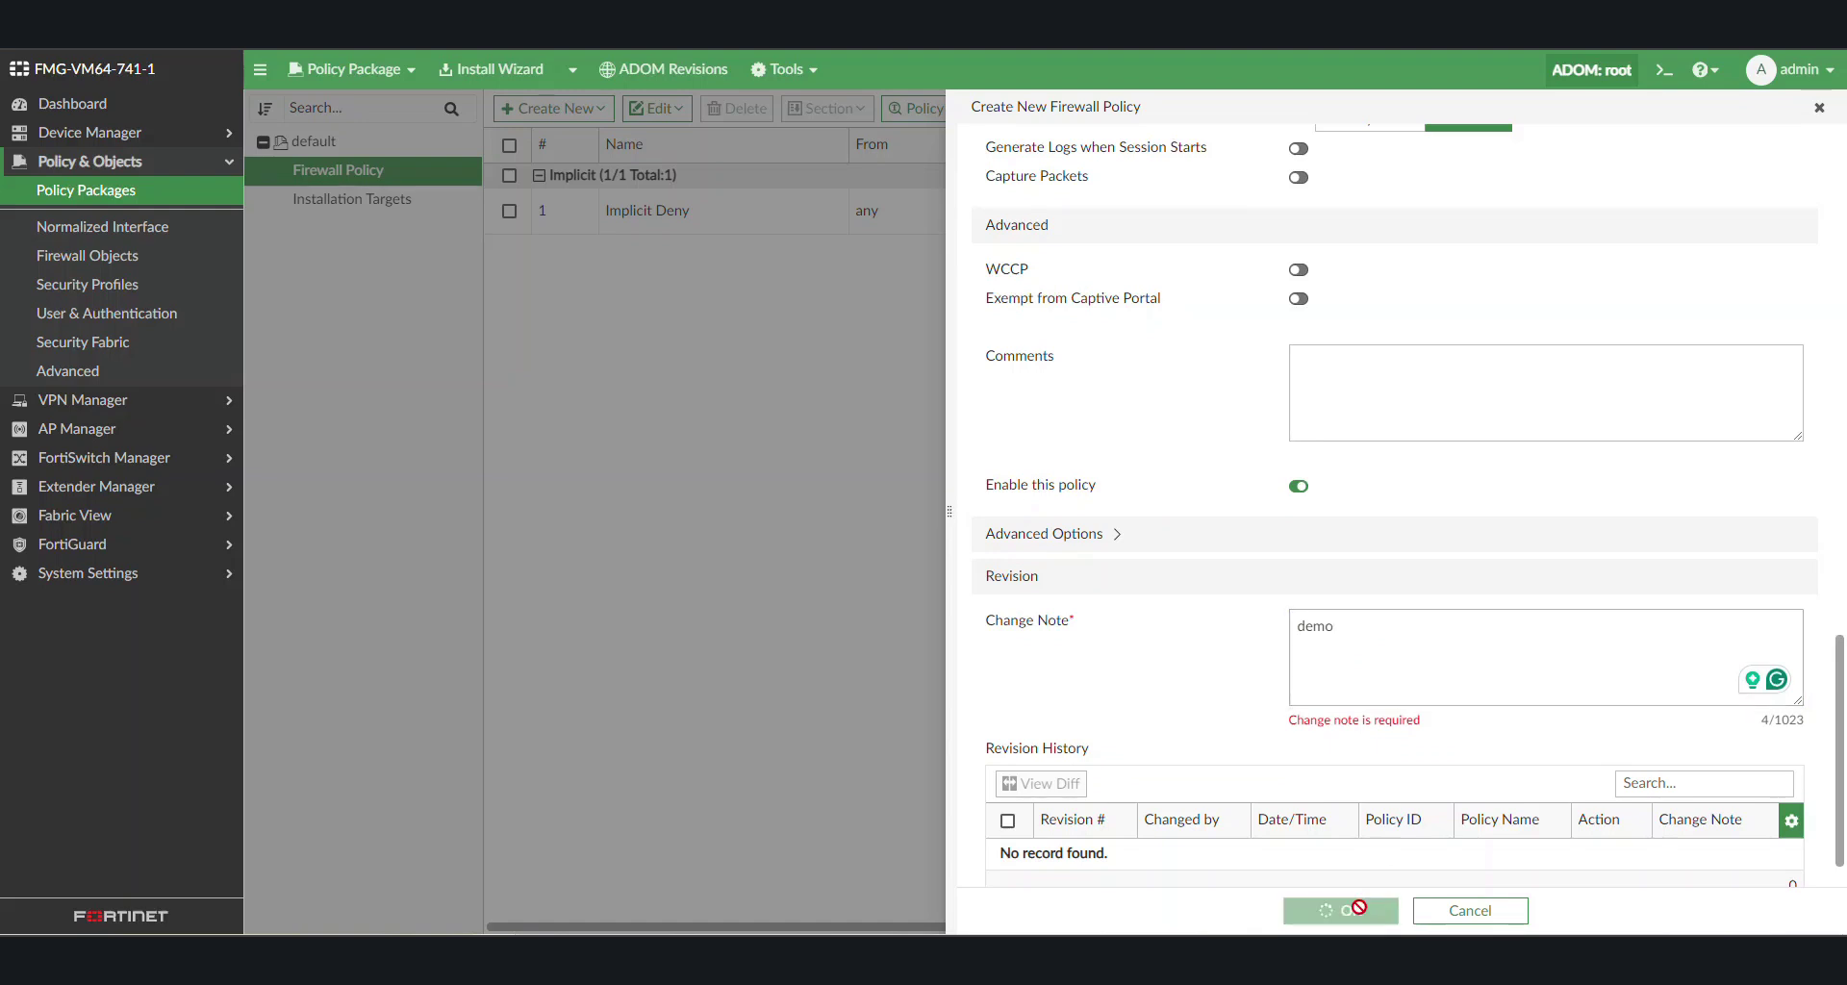